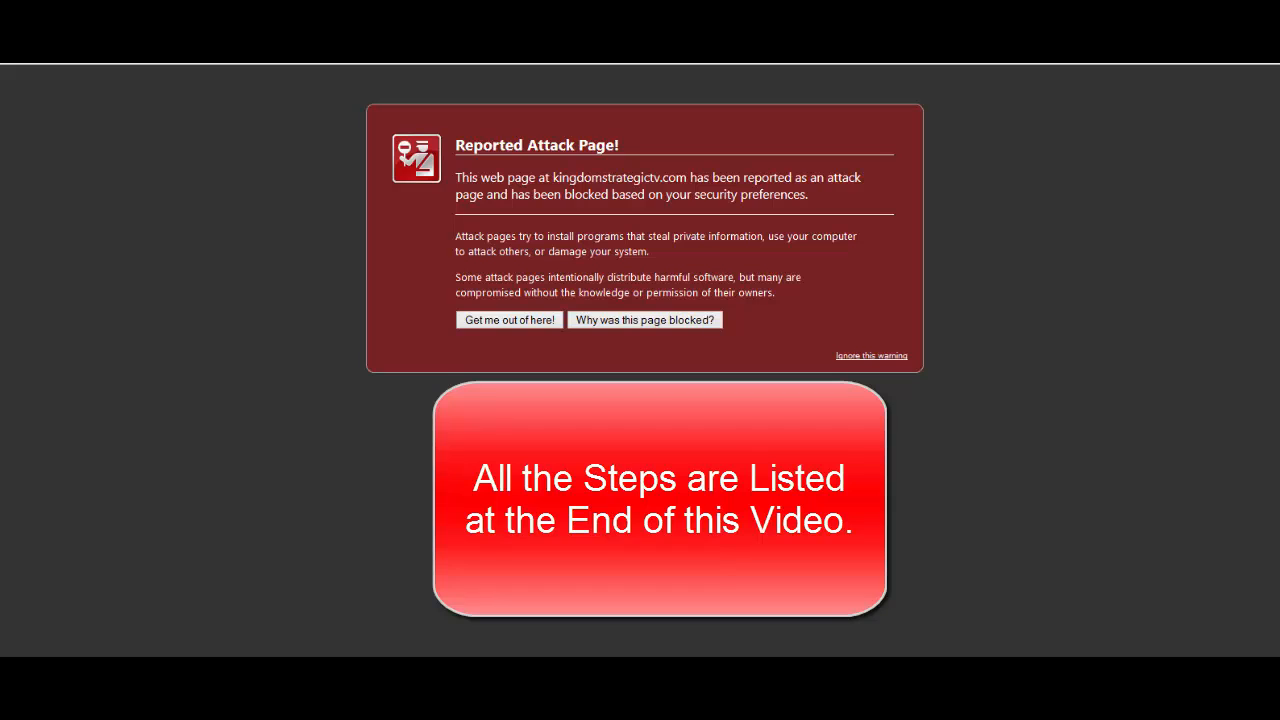
# Open the kingdomstrategictv.com/wp-admin address in the browser.
pyautogui.write('/w')
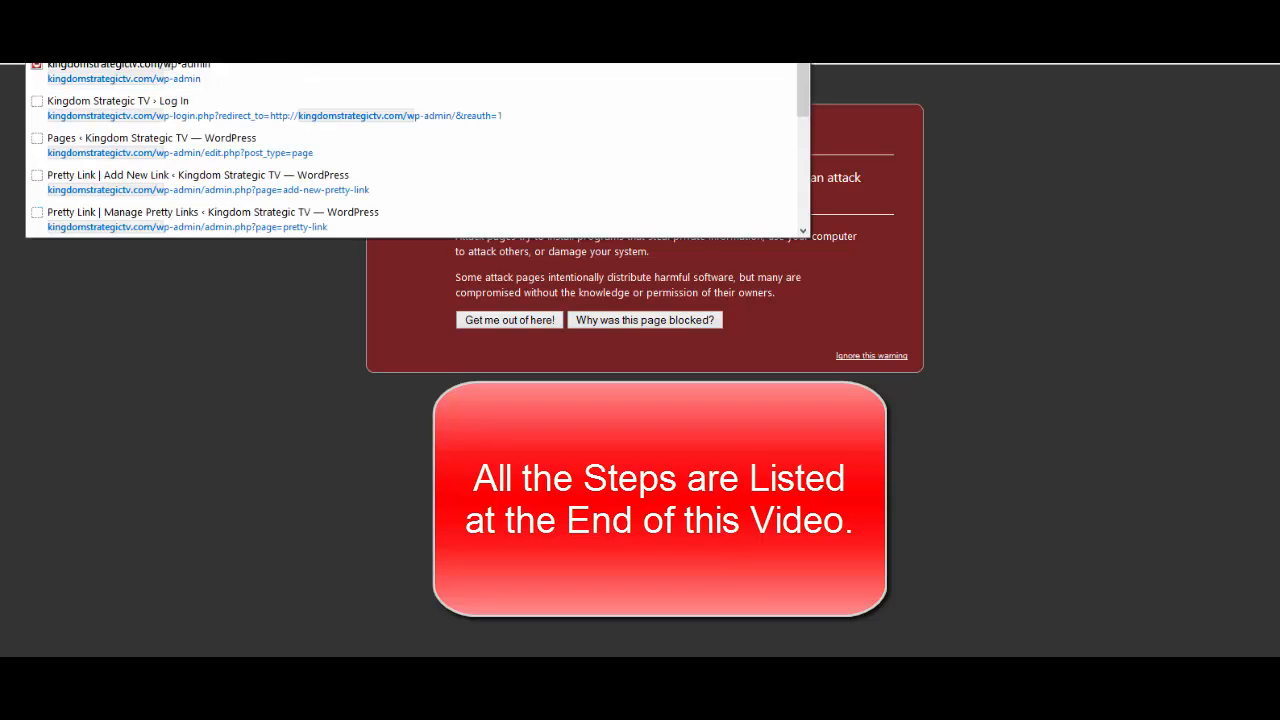
pyautogui.press('Return')
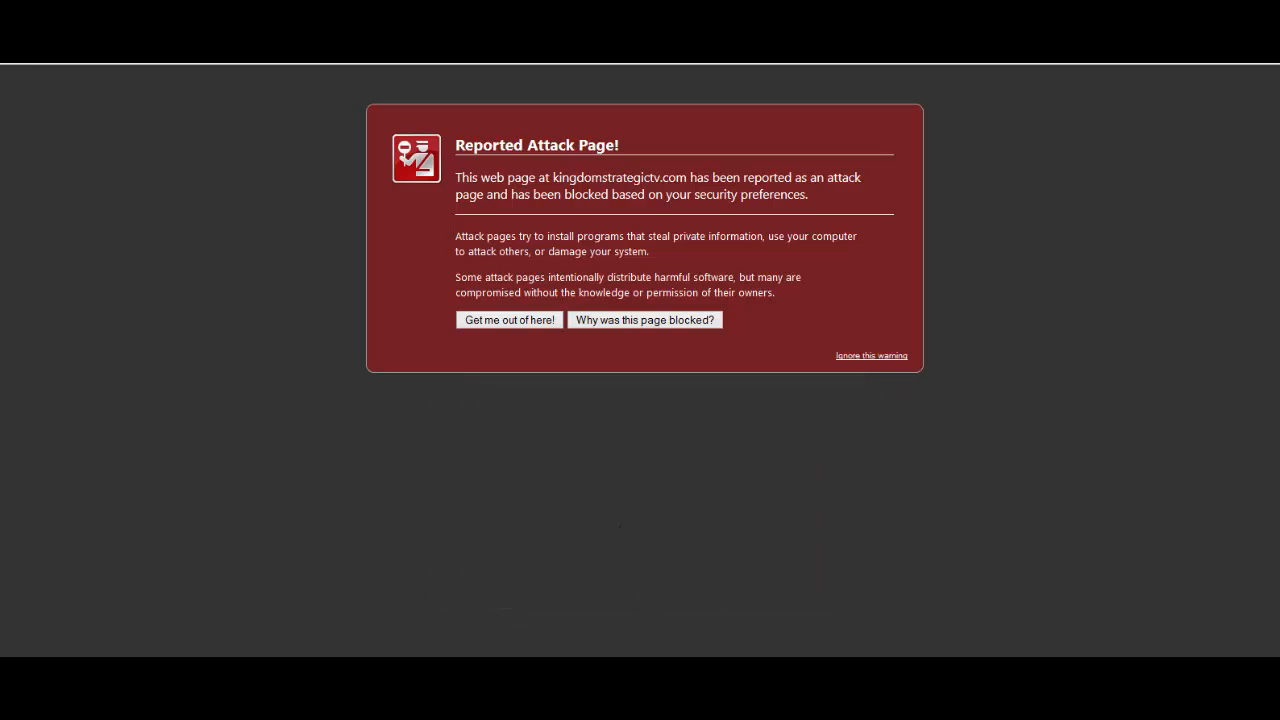
pyautogui.click(615, 668)
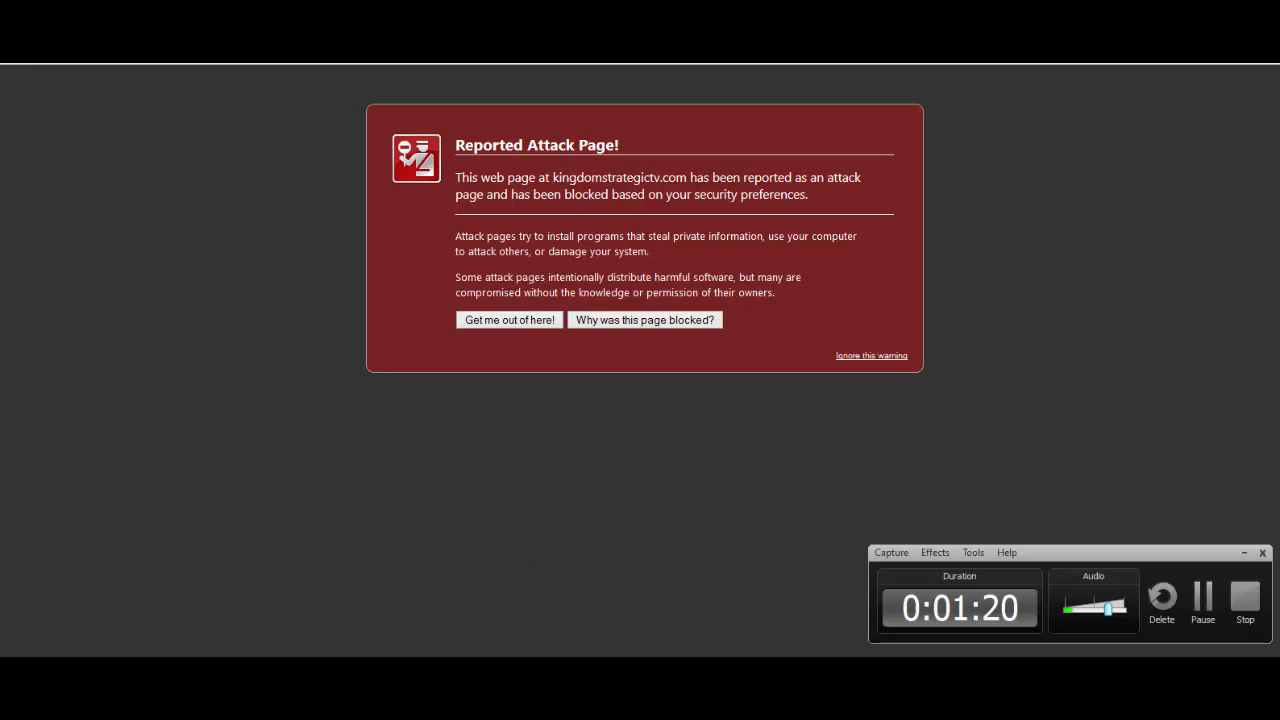
pyautogui.click(1205, 598)
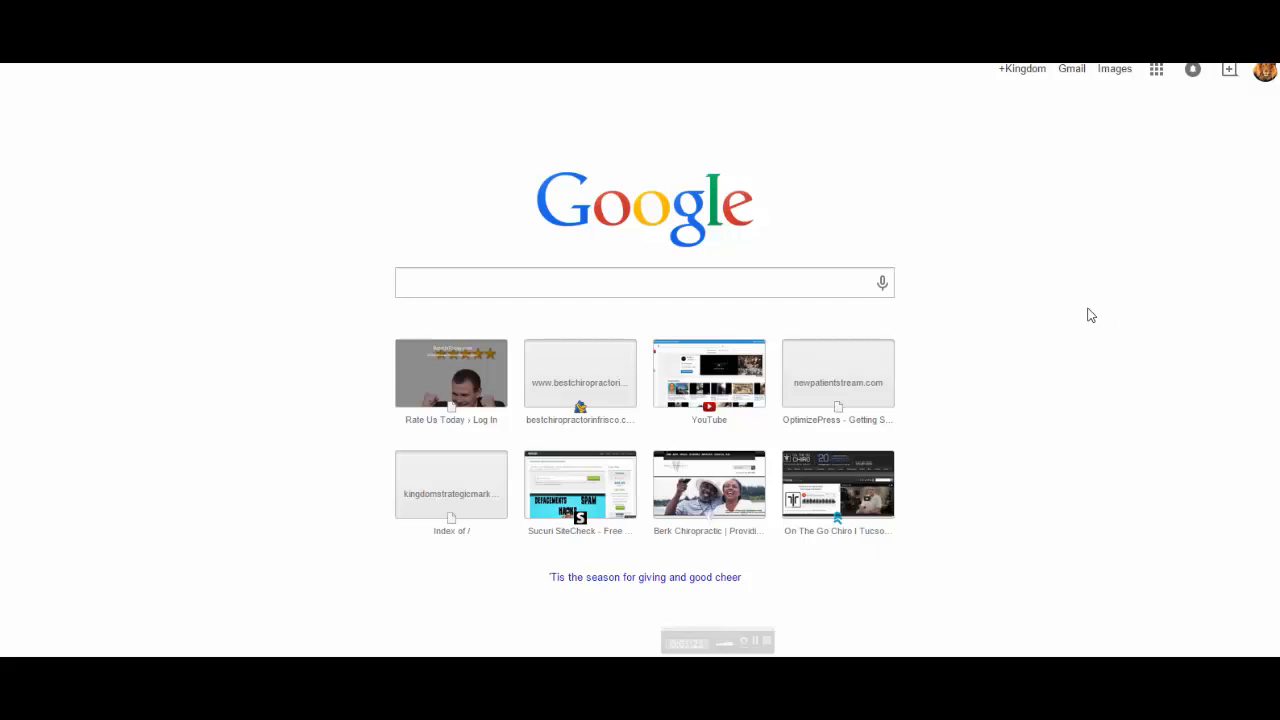
# Look up "wordpress.org login" and open the WordPress 4.1 download page on wordpress.org.
pyautogui.click(483, 286)
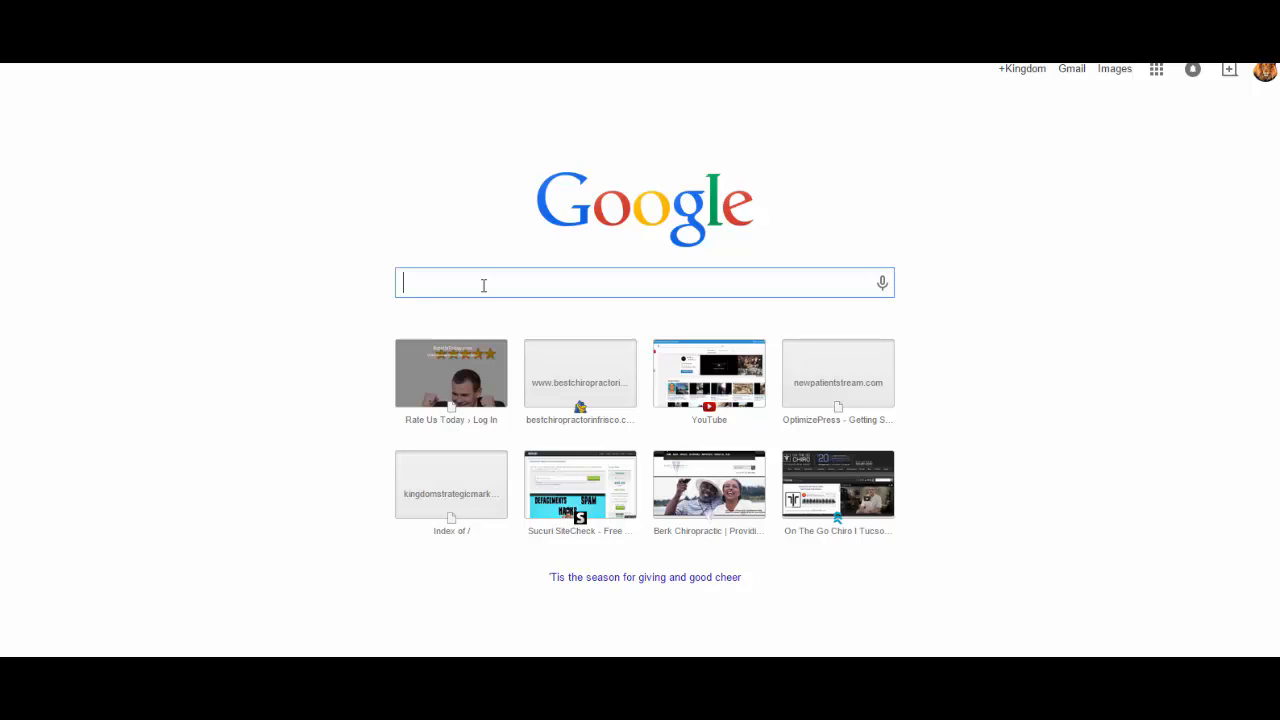
pyautogui.write('wor')
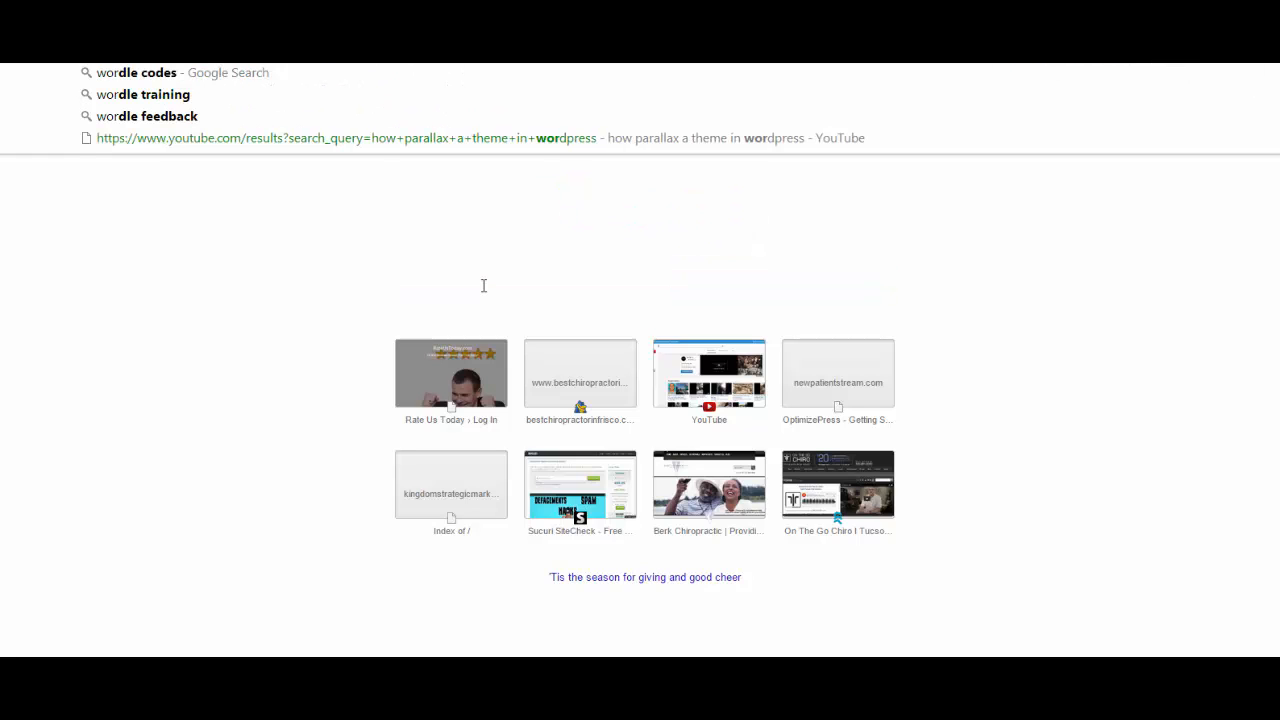
pyautogui.write('dpress')
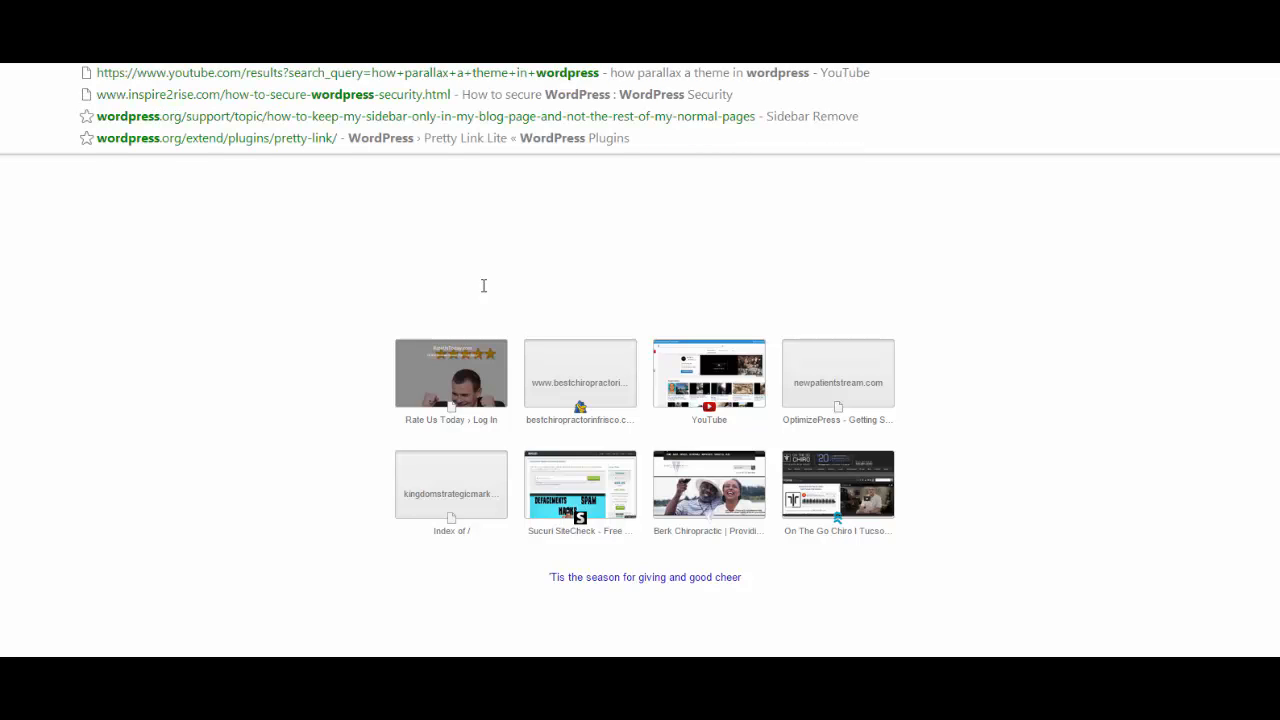
pyautogui.write('.org')
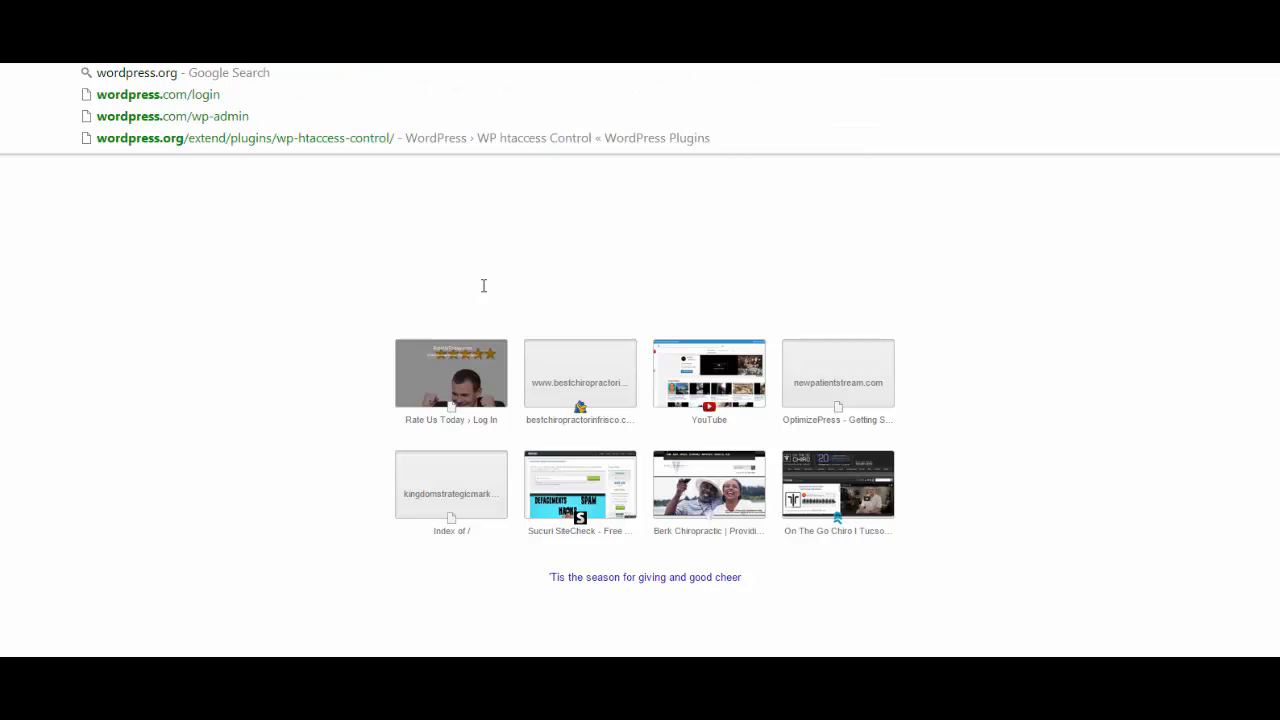
pyautogui.write(' login')
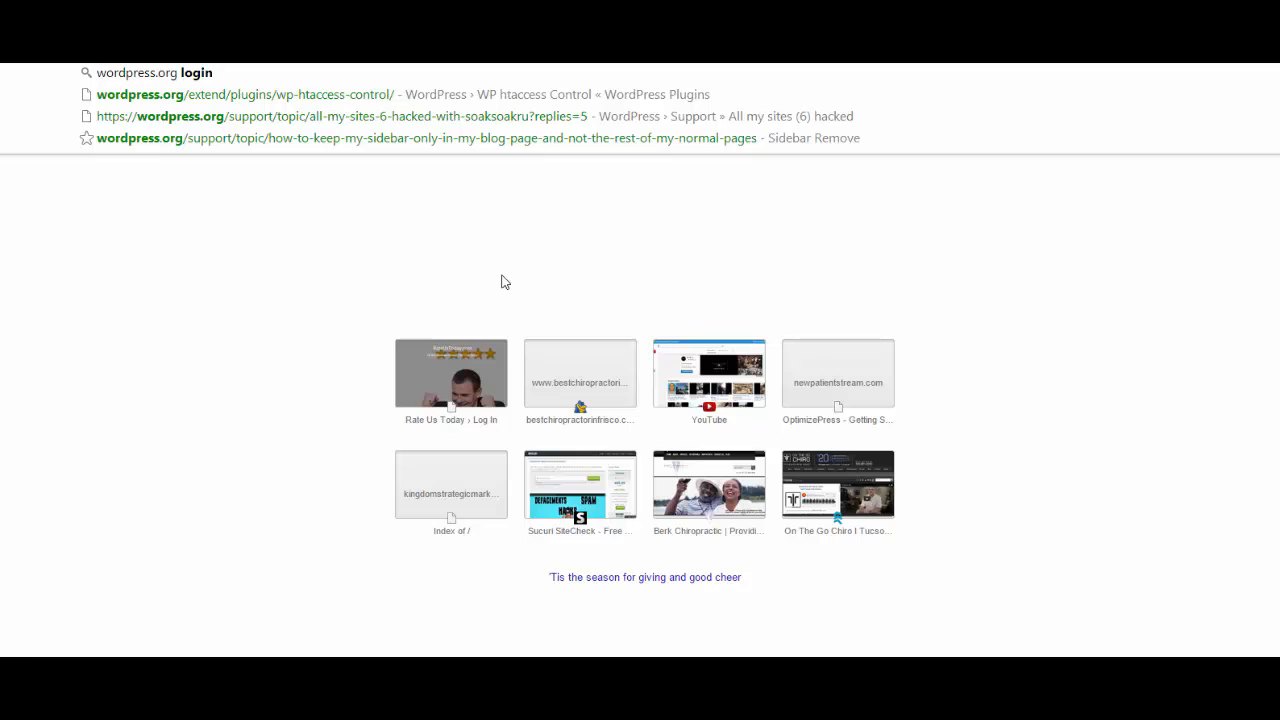
pyautogui.press('Return')
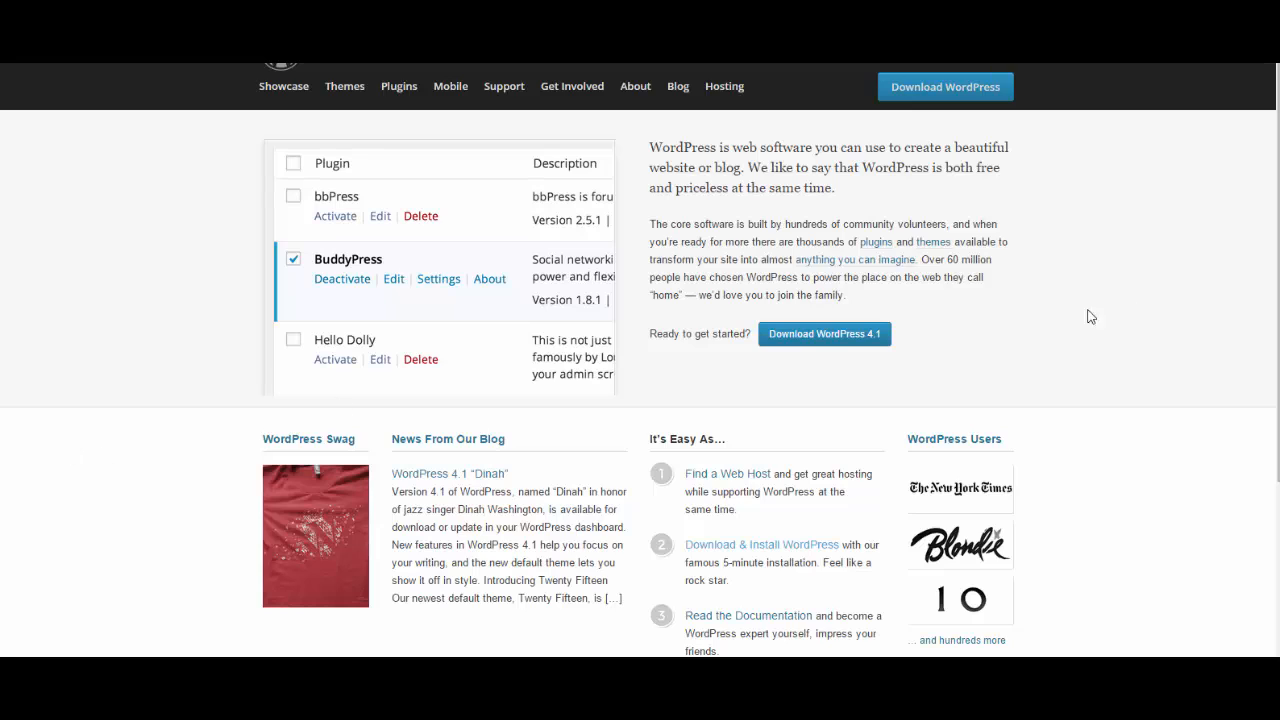
pyautogui.click(822, 340)
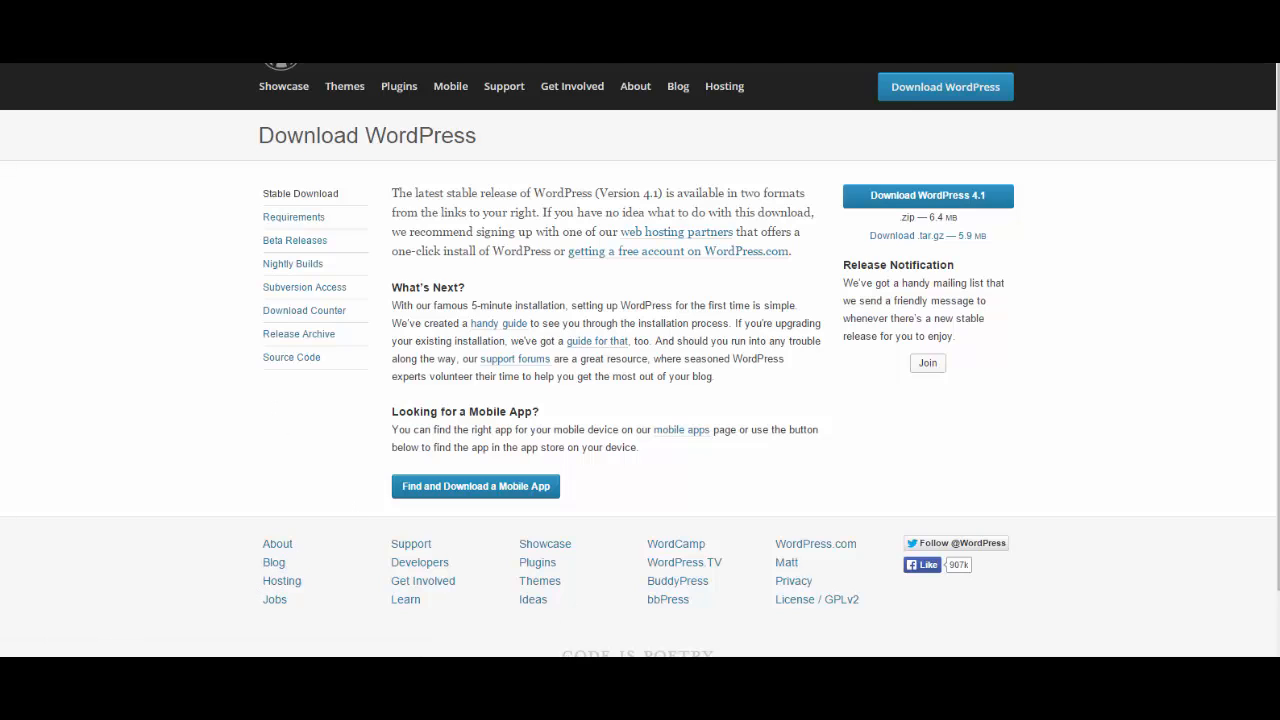
# Switch to FileZilla and move its window towards the middle of the screen.
pyautogui.moveTo(564, 672)
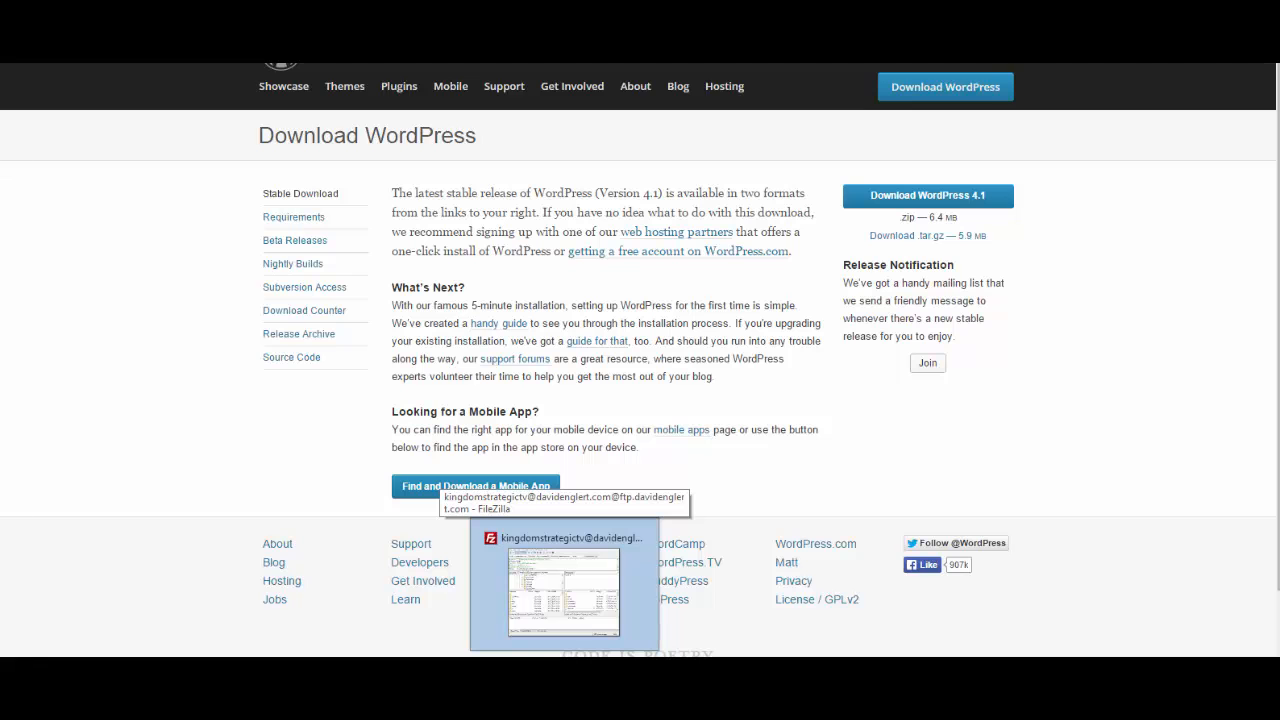
pyautogui.click(564, 672)
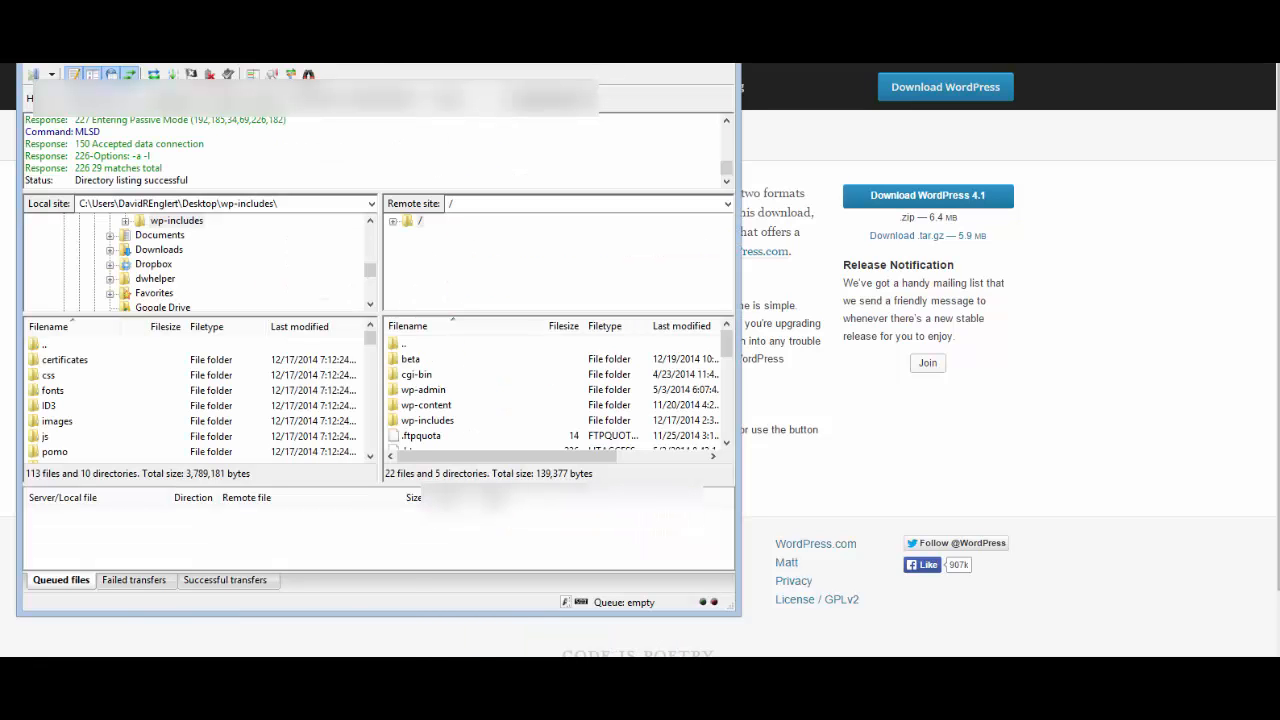
pyautogui.moveTo(640, 40); pyautogui.dragTo(686, 44)
pyautogui.moveTo(429, 51); pyautogui.dragTo(588, 66)
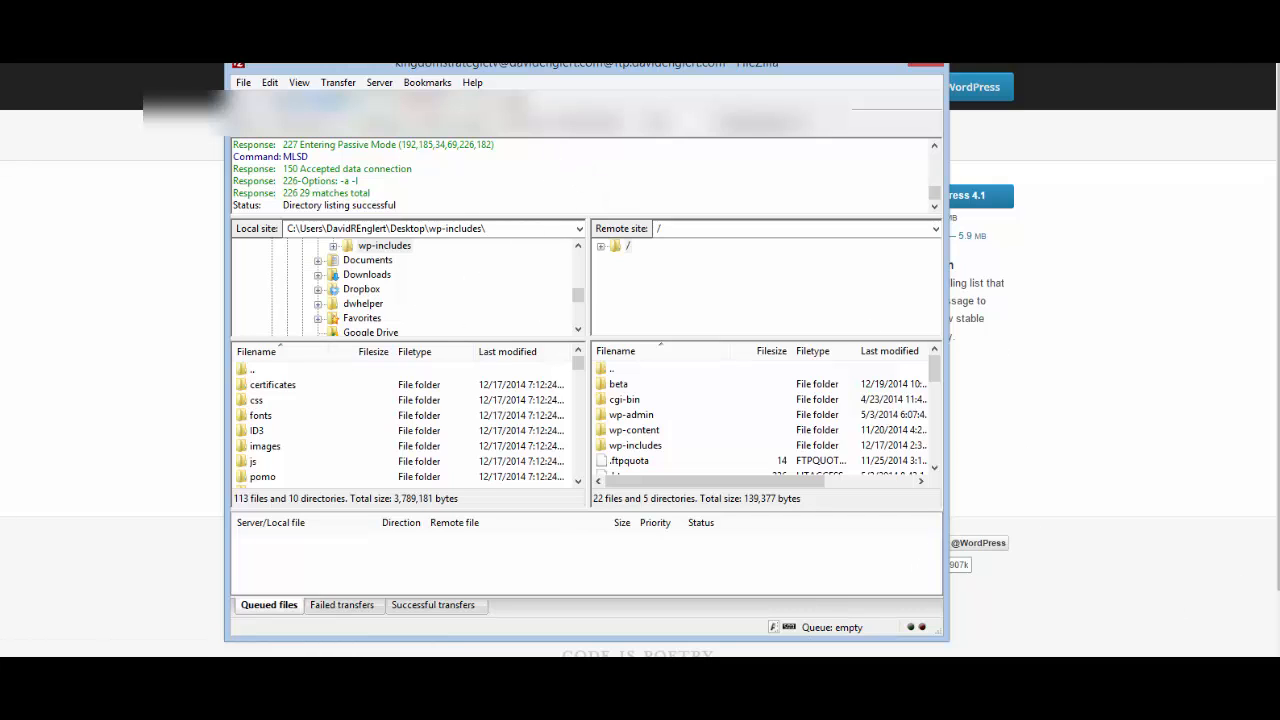
pyautogui.click(1050, 672)
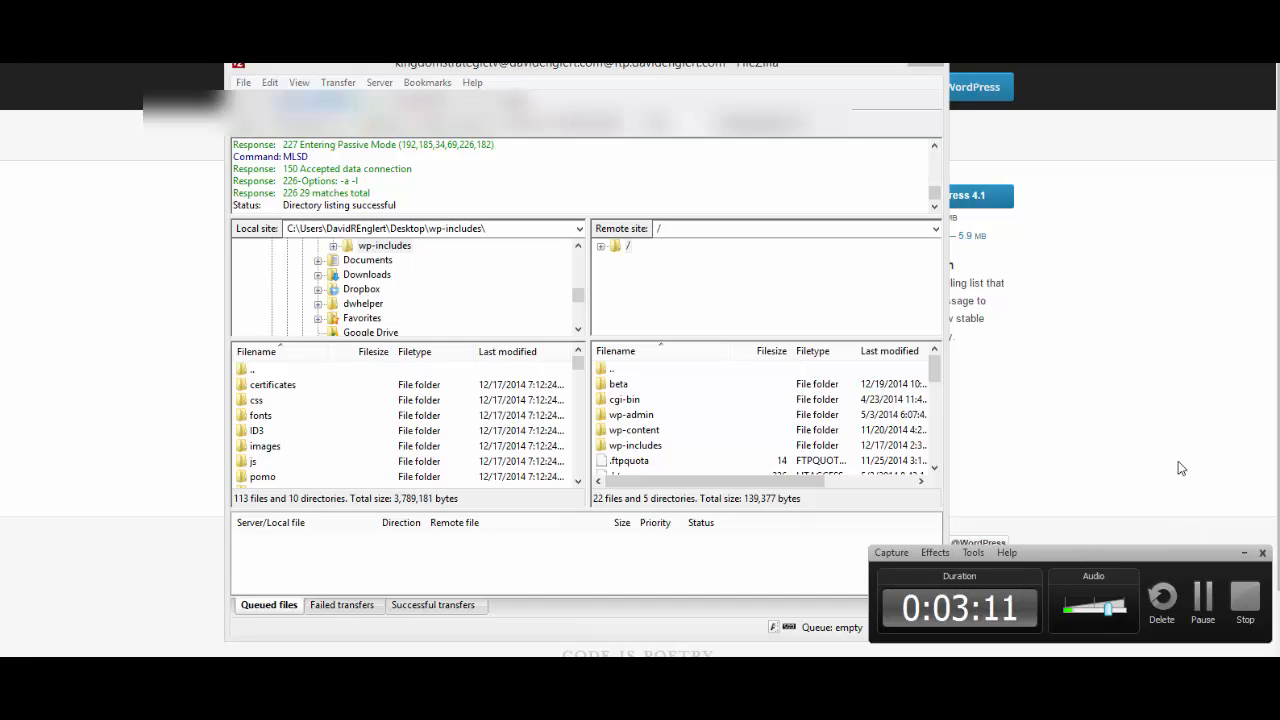
pyautogui.click(1205, 605)
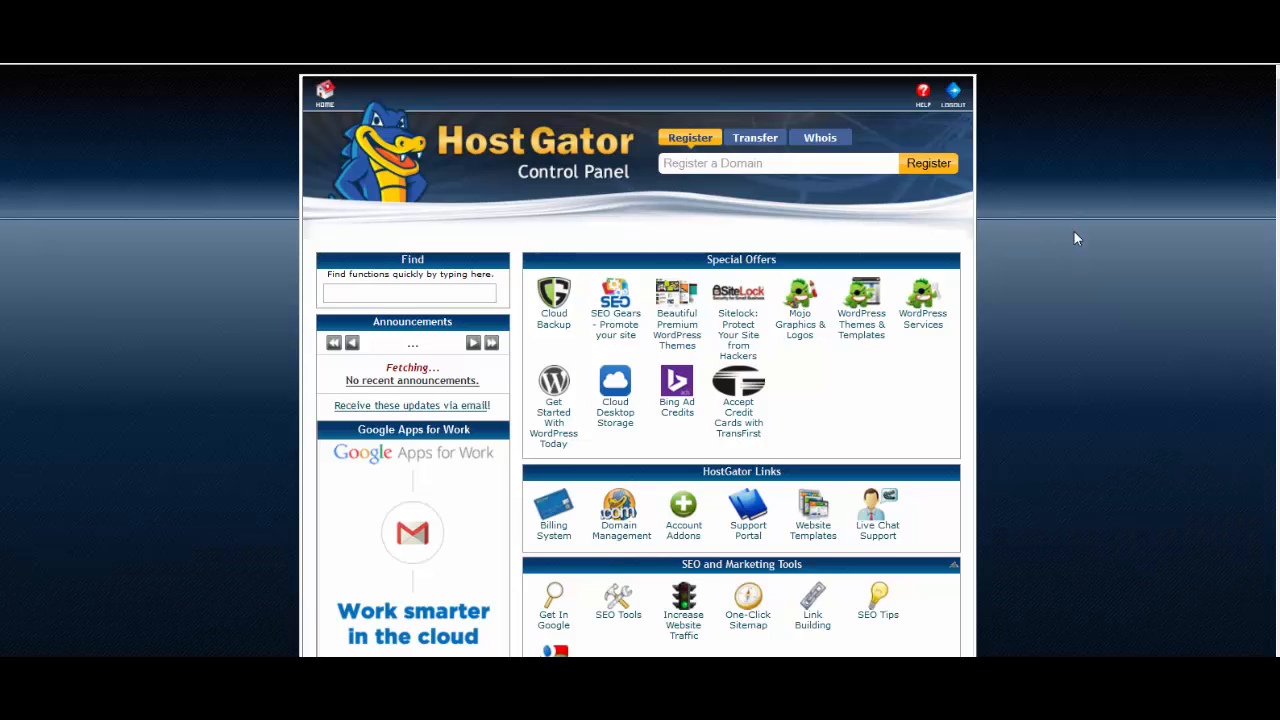
# Open FTP Accounts in the HostGator control panel and review the list of existing FTP accounts.
pyautogui.scroll(-8, 1058, 265)
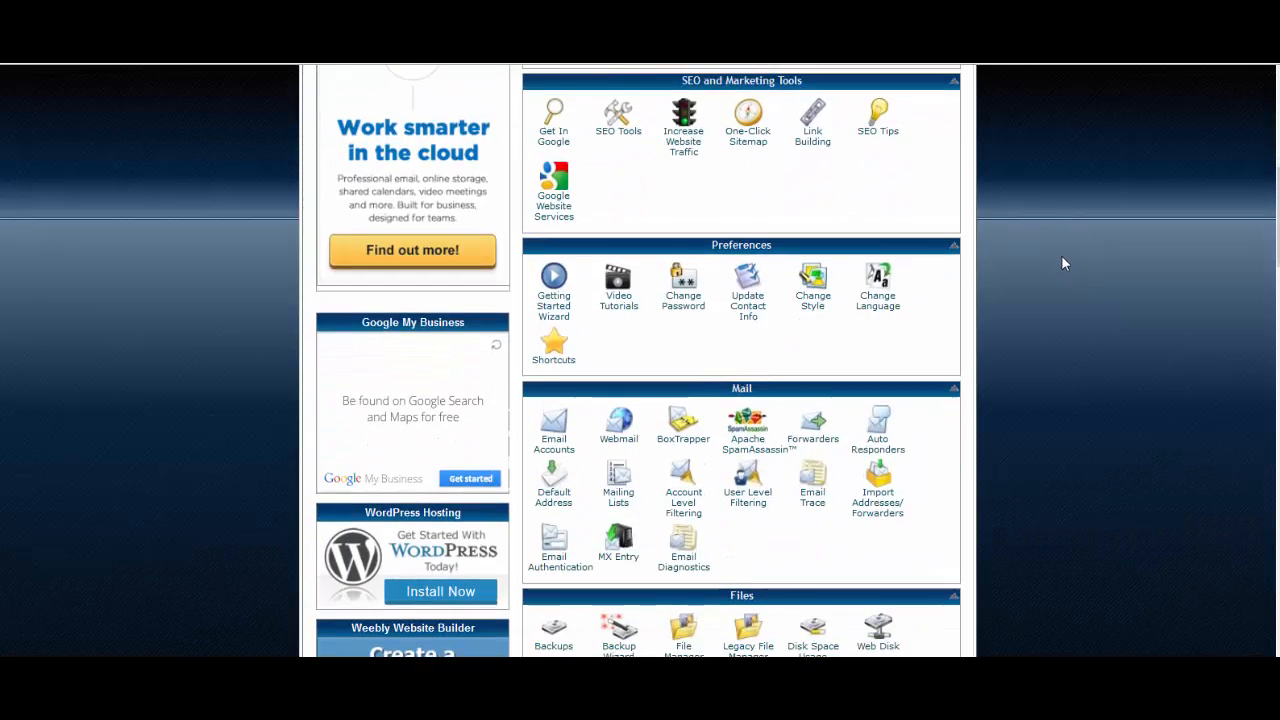
pyautogui.scroll(-2, 1064, 263)
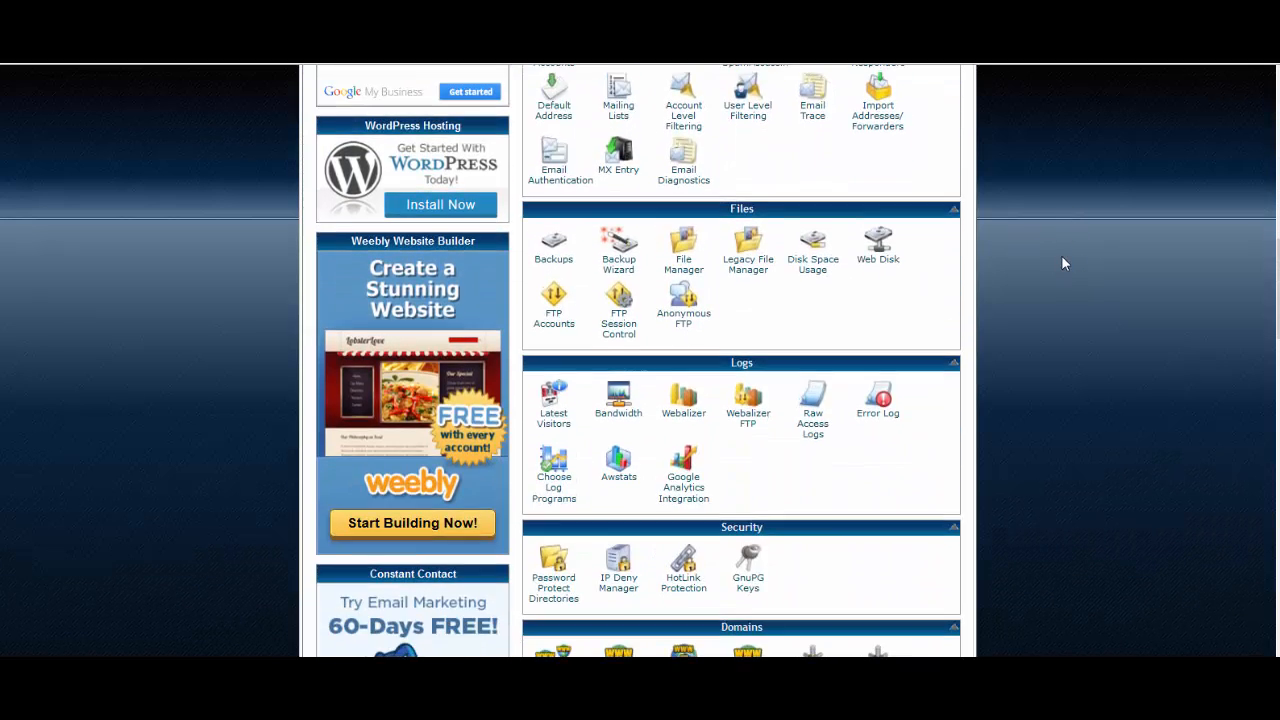
pyautogui.click(556, 304)
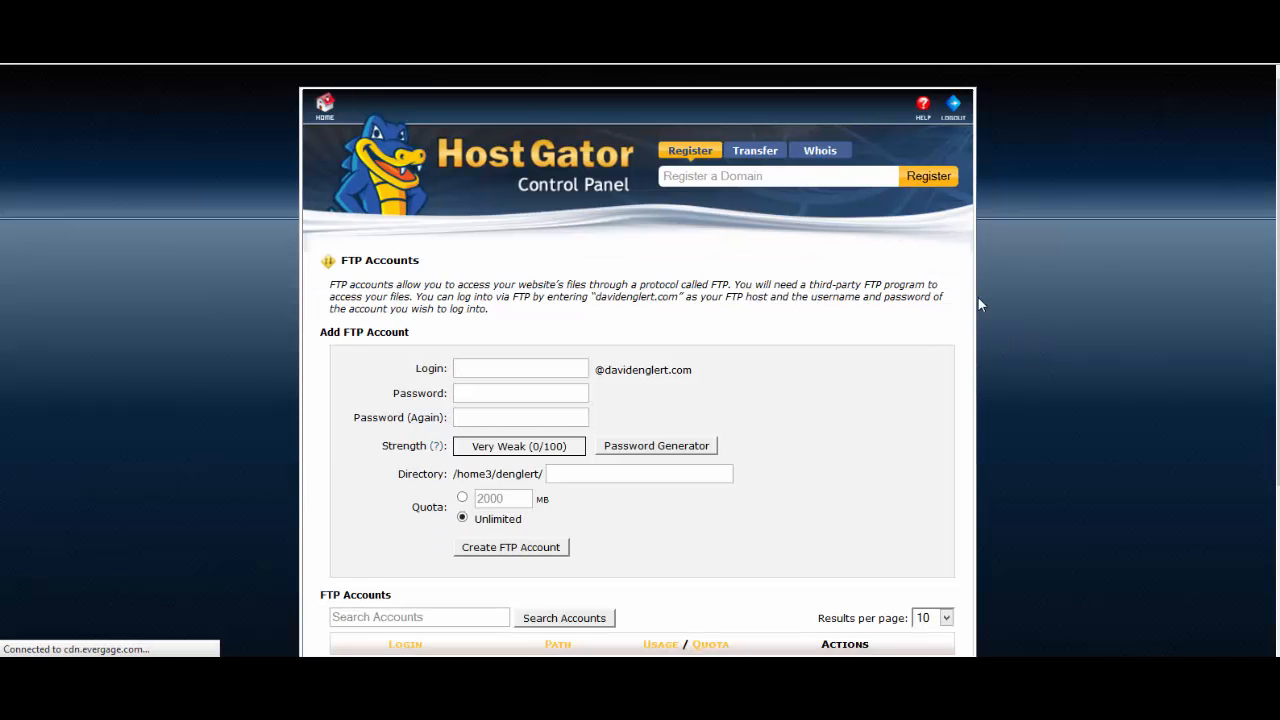
pyautogui.scroll(-5, 1100, 285)
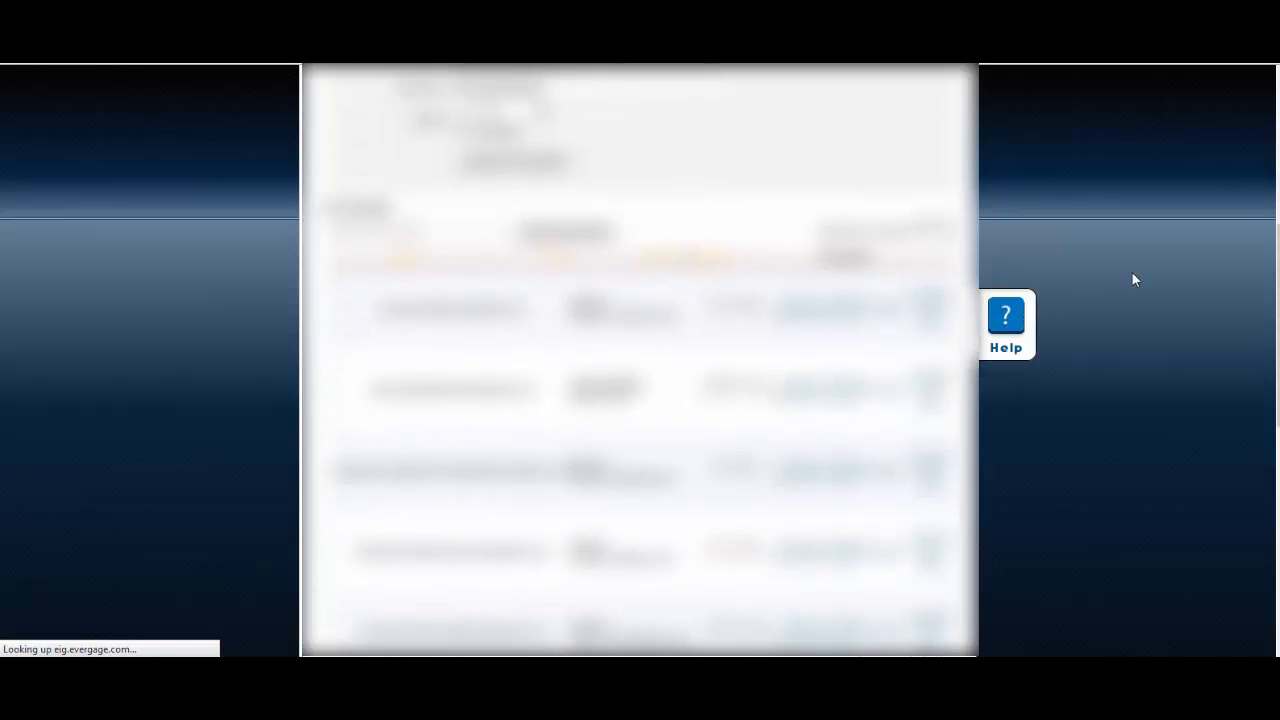
pyautogui.scroll(-3, 1133, 279)
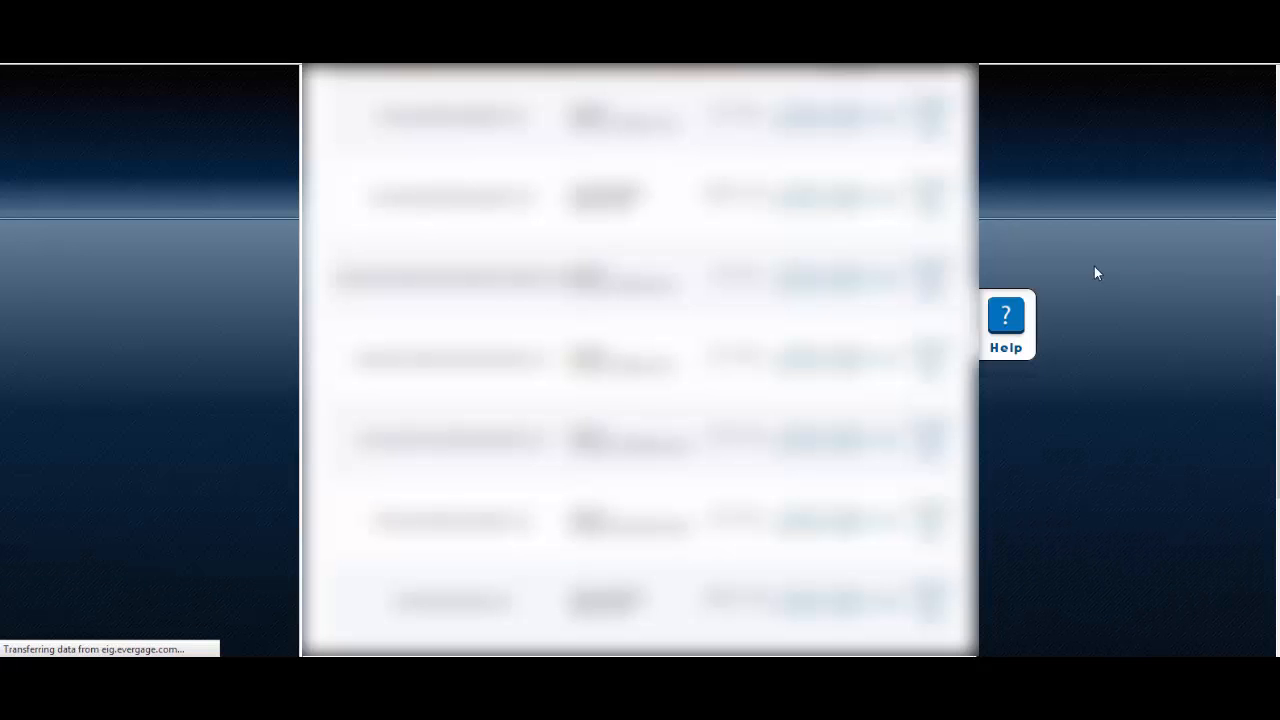
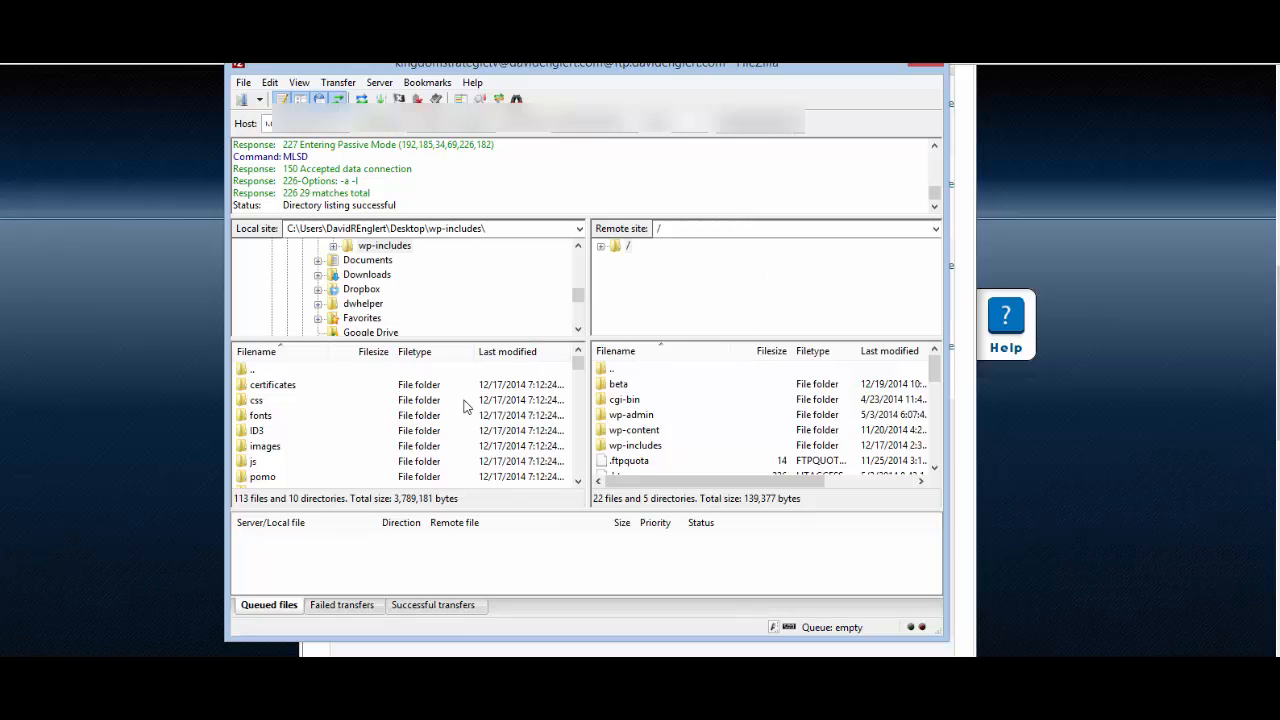
# Expand the remote site's root directory and find the Desktop folders in the local directory tree.
pyautogui.click(601, 247)
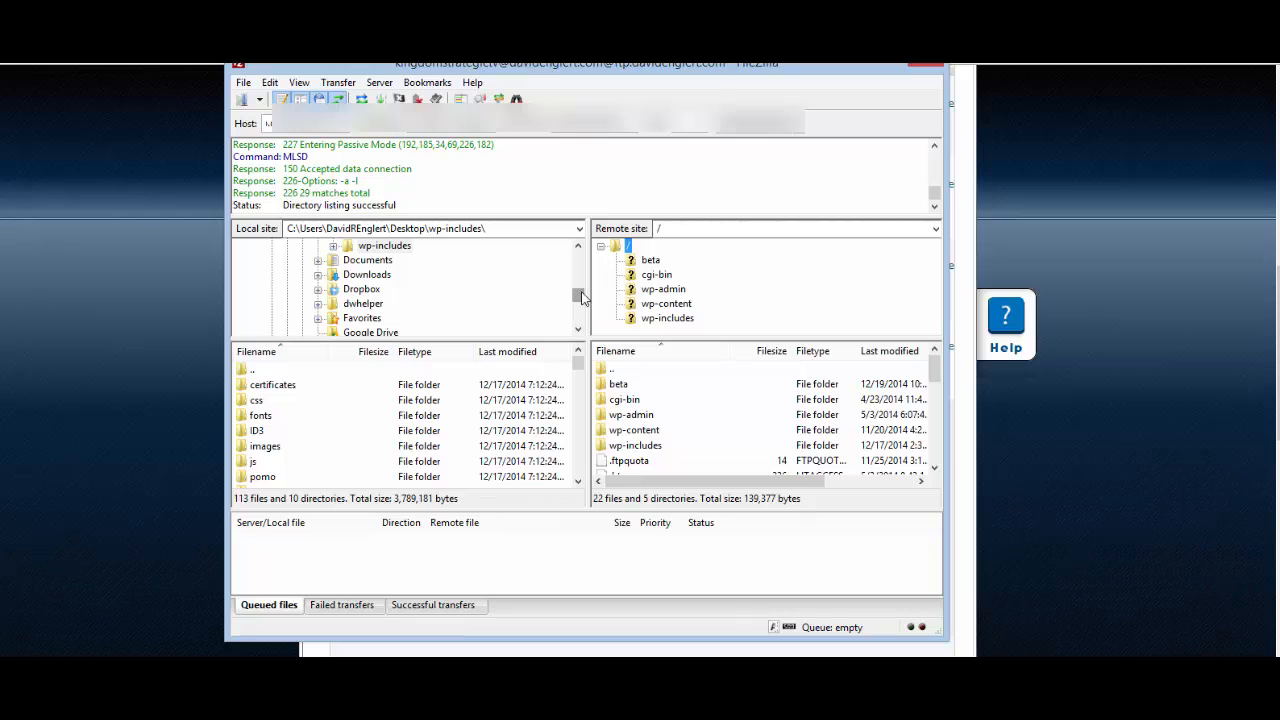
pyautogui.click(370, 247)
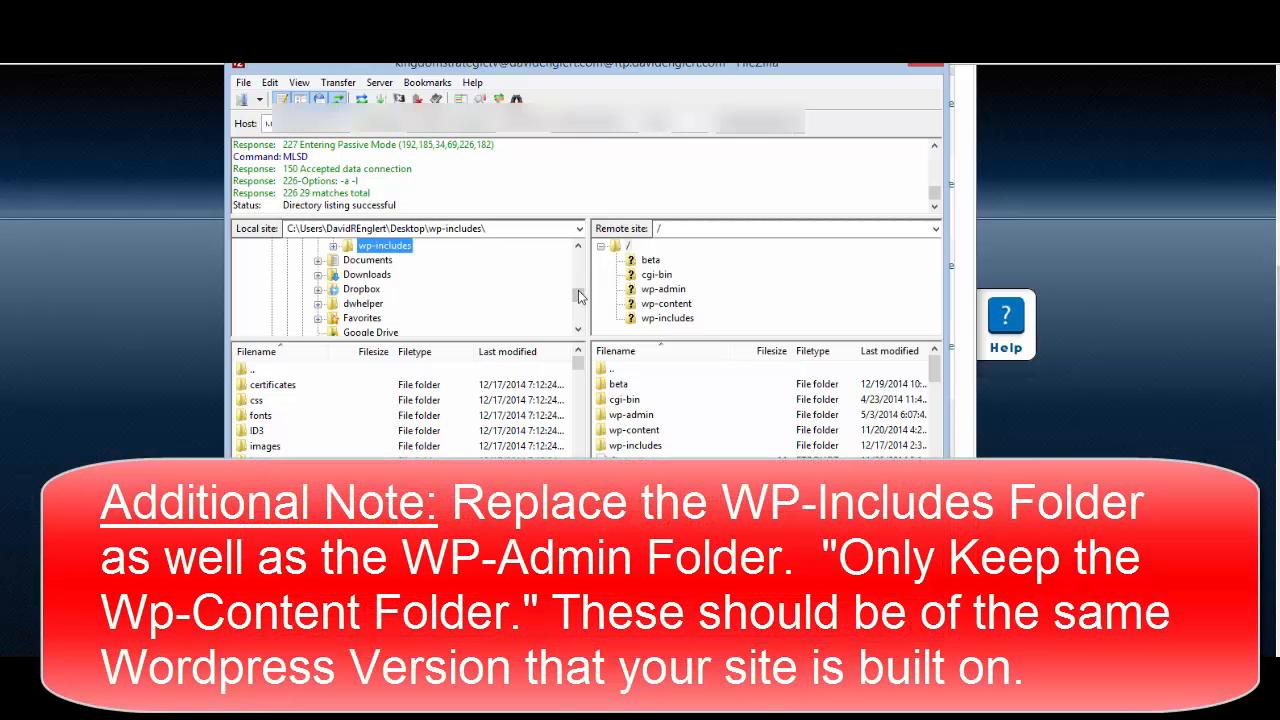
pyautogui.moveTo(578, 297); pyautogui.dragTo(578, 252)
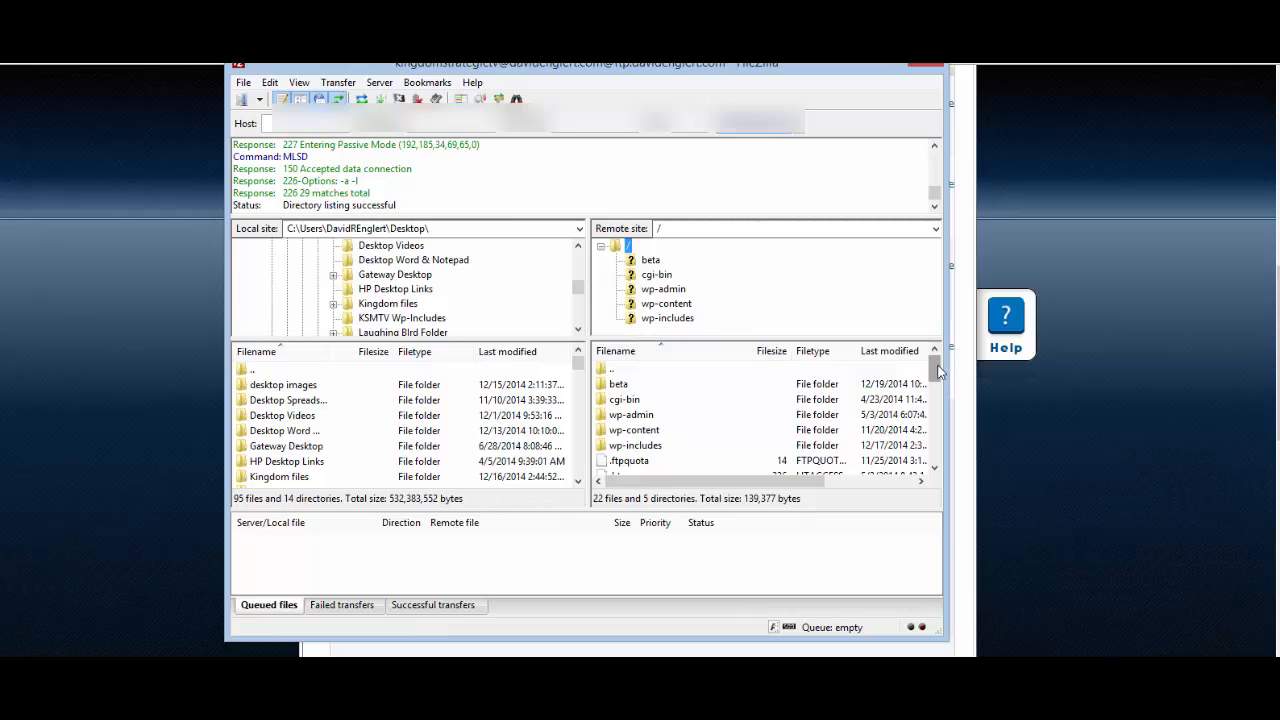
# Download all files and folders from the remote root directory into the local KSMTV Wp-Includes folder.
pyautogui.moveTo(938, 372); pyautogui.dragTo(937, 450)
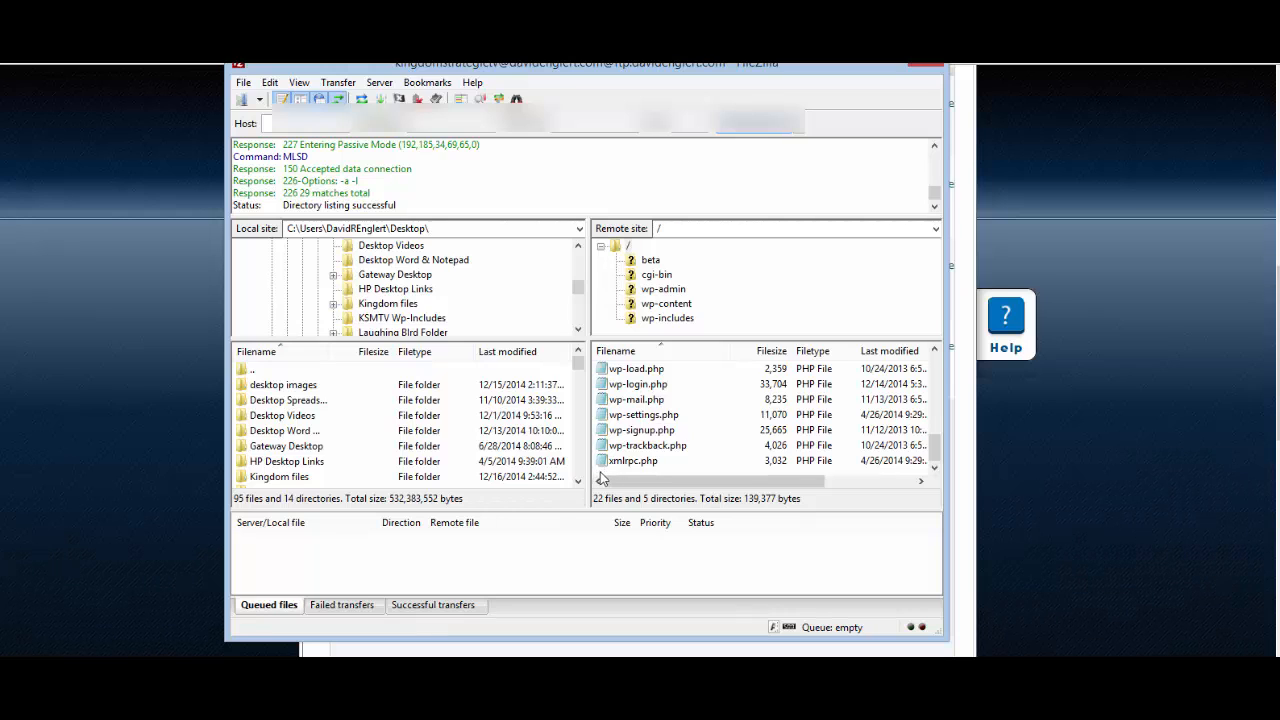
pyautogui.moveTo(598, 476); pyautogui.dragTo(598, 378)
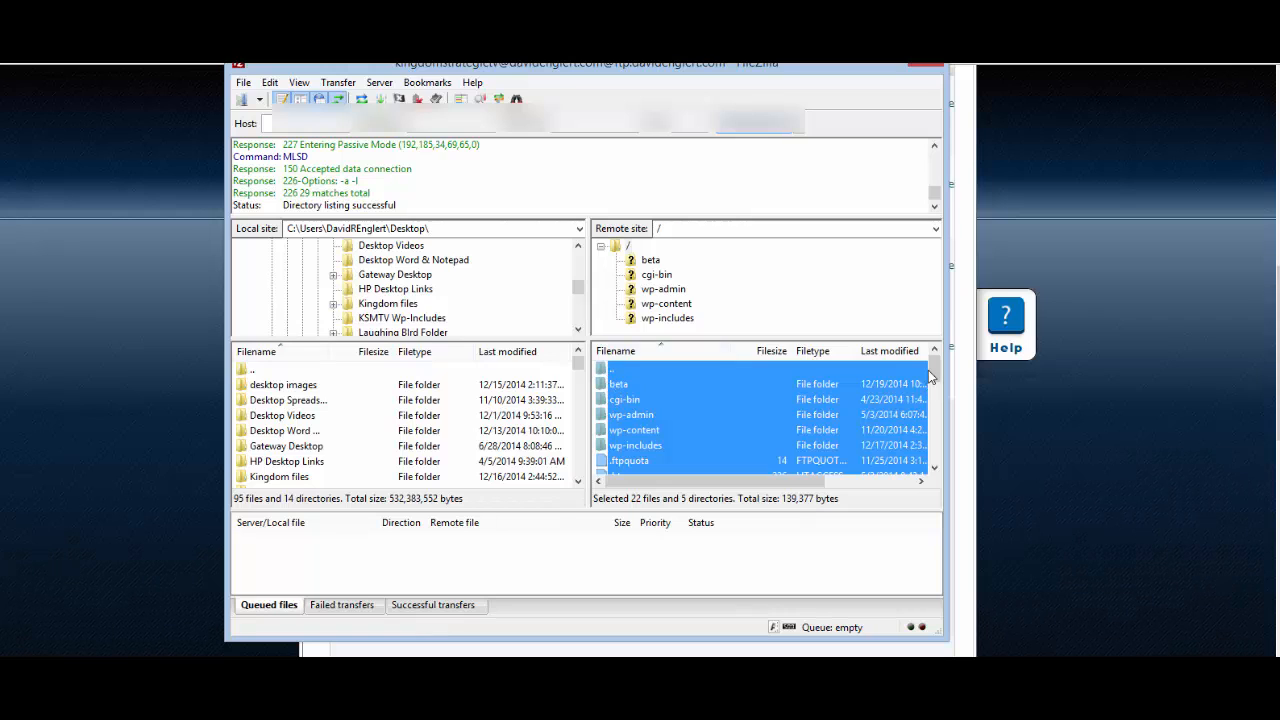
pyautogui.moveTo(931, 372); pyautogui.dragTo(931, 450)
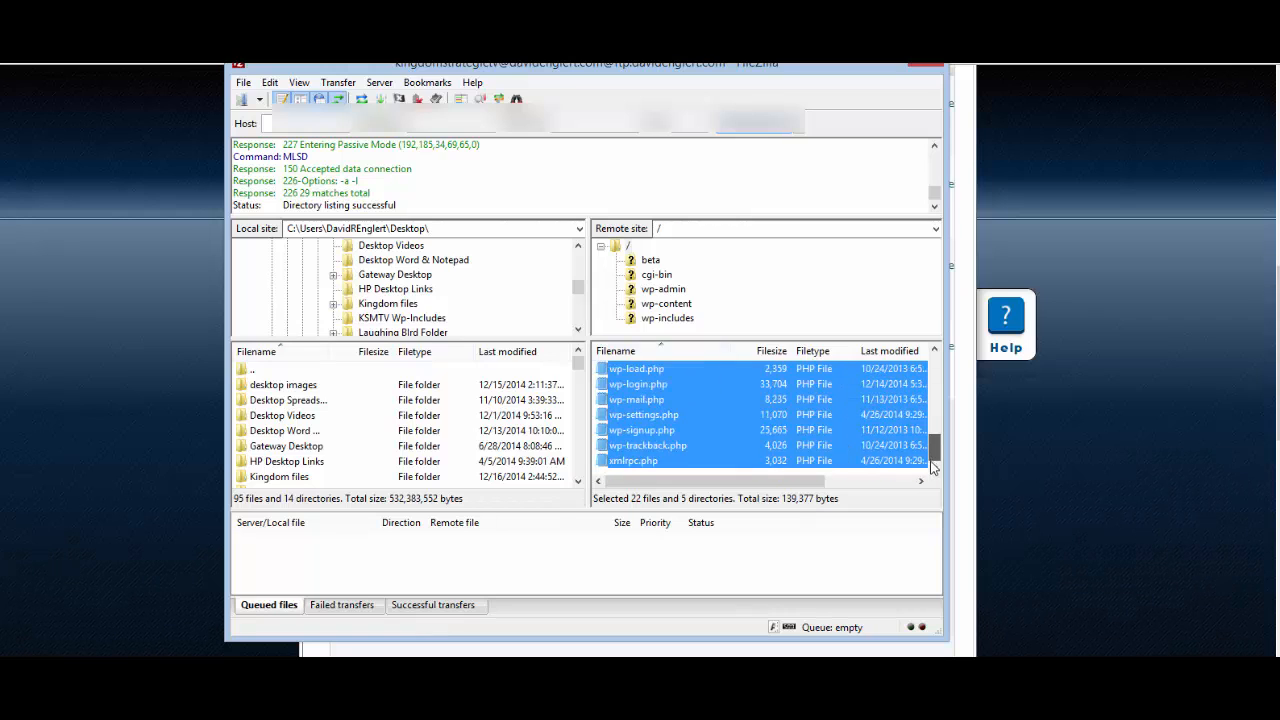
pyautogui.click(608, 478)
pyautogui.moveTo(605, 478); pyautogui.dragTo(355, 327)
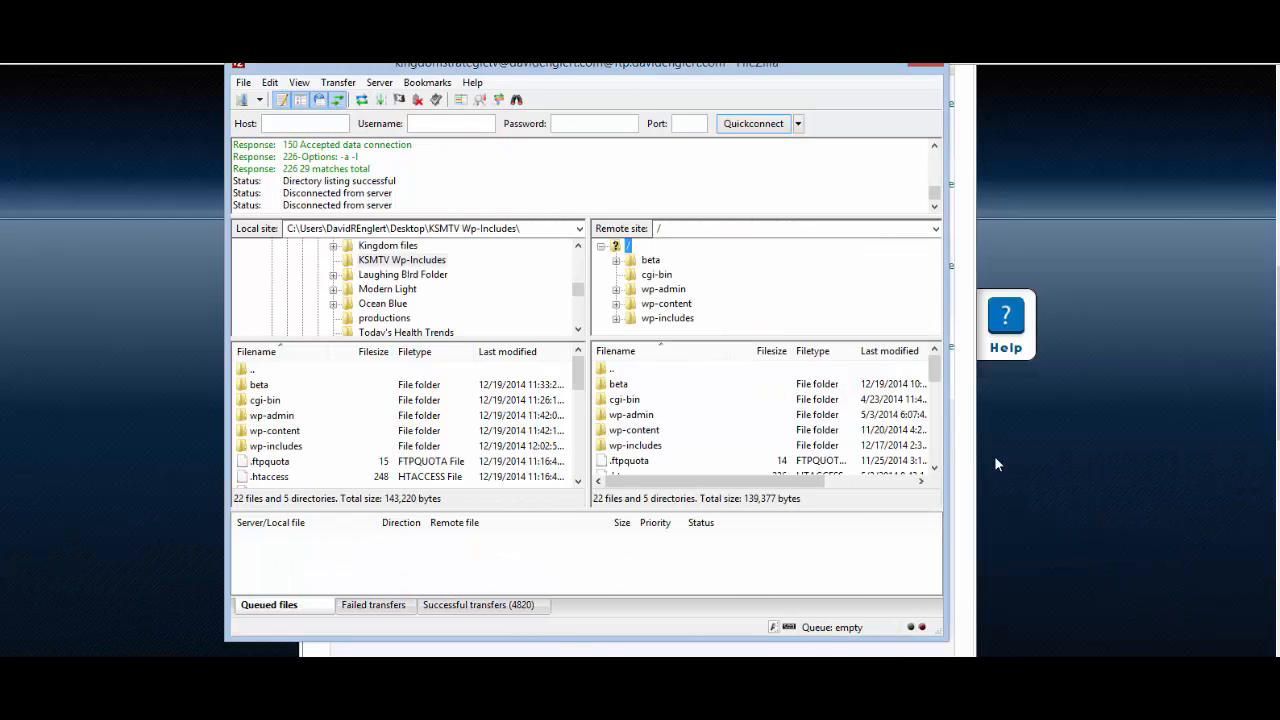
# Look through the remote wp-includes and wp-content folders, and examine the wp-includes file list down to its end.
pyautogui.click(616, 319)
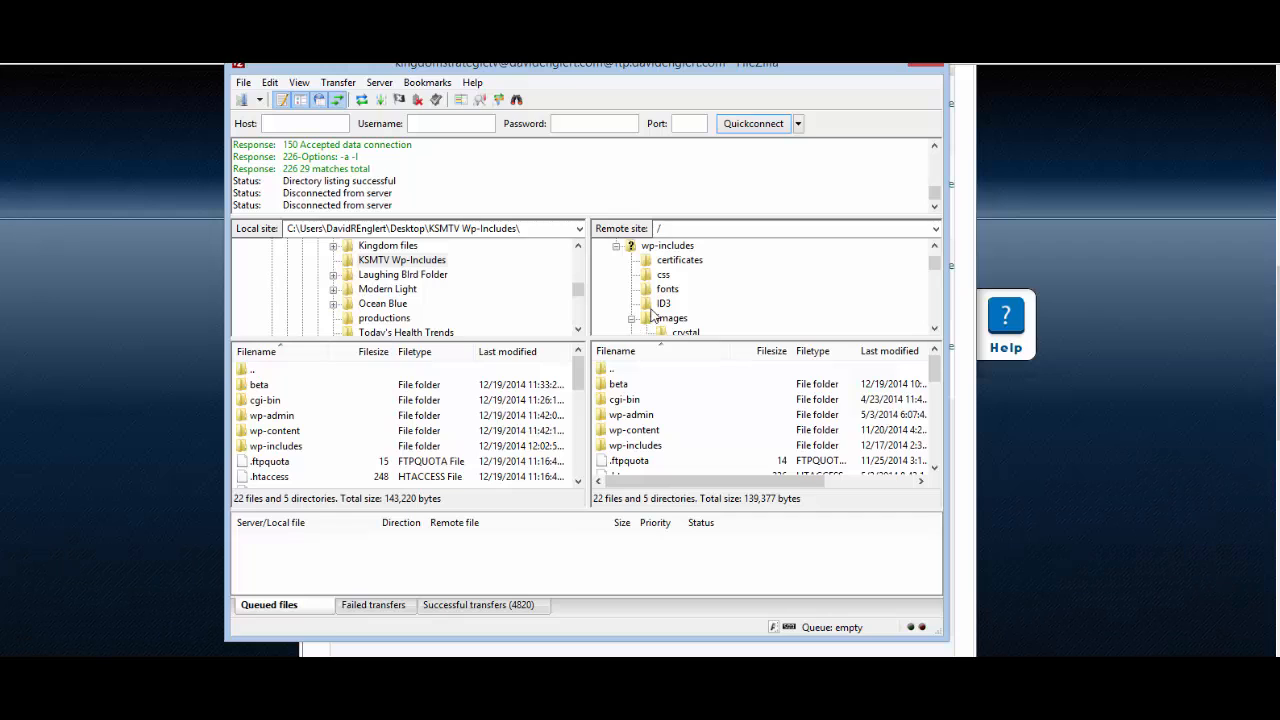
pyautogui.click(616, 246)
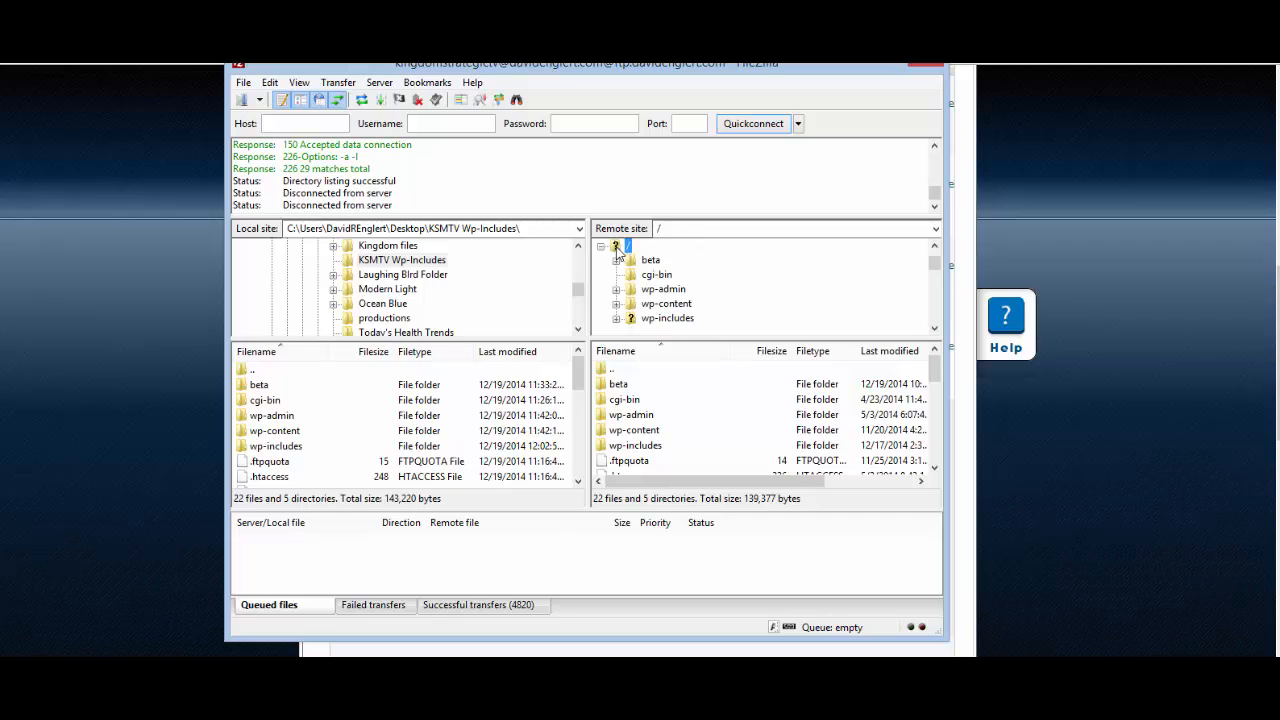
pyautogui.click(656, 320)
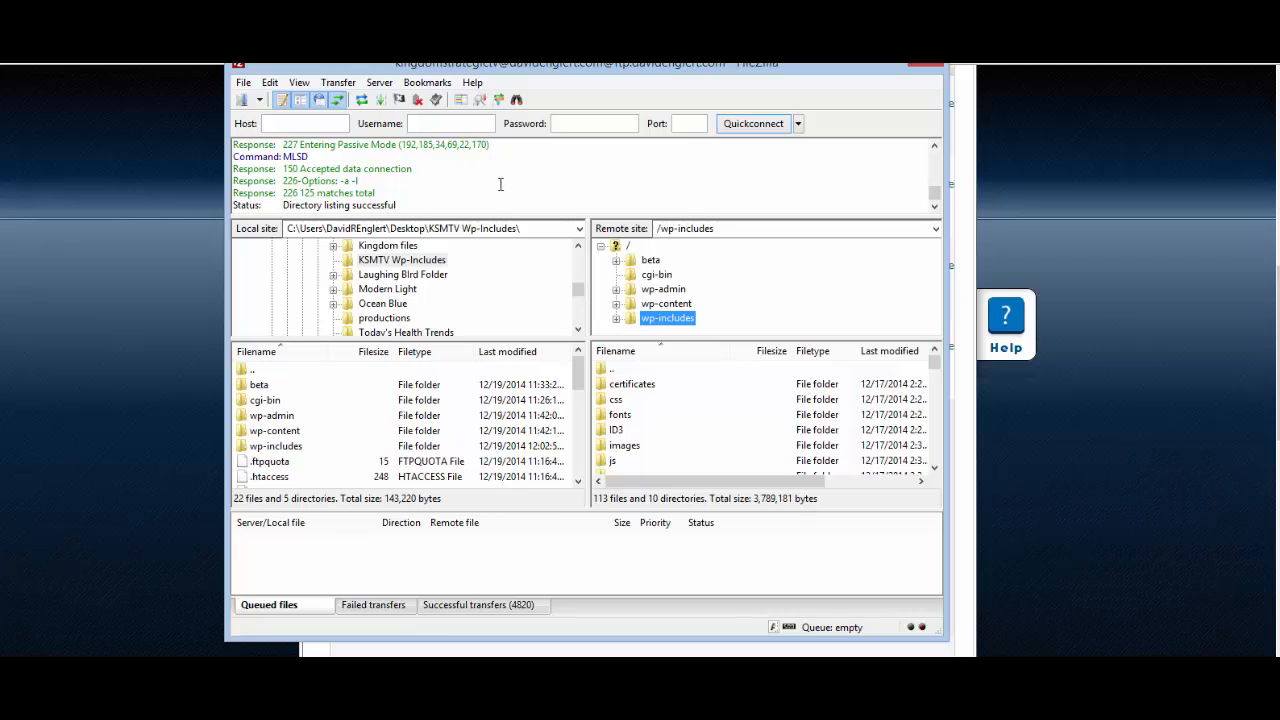
pyautogui.click(660, 304)
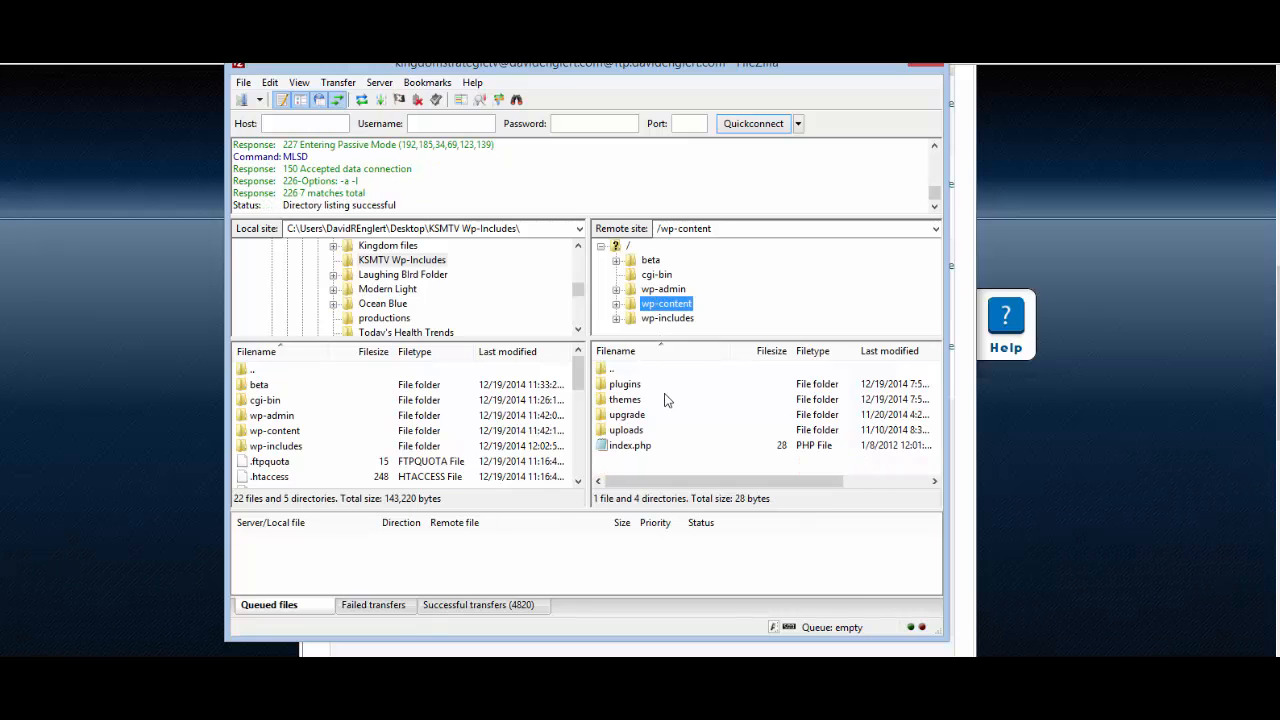
pyautogui.click(664, 320)
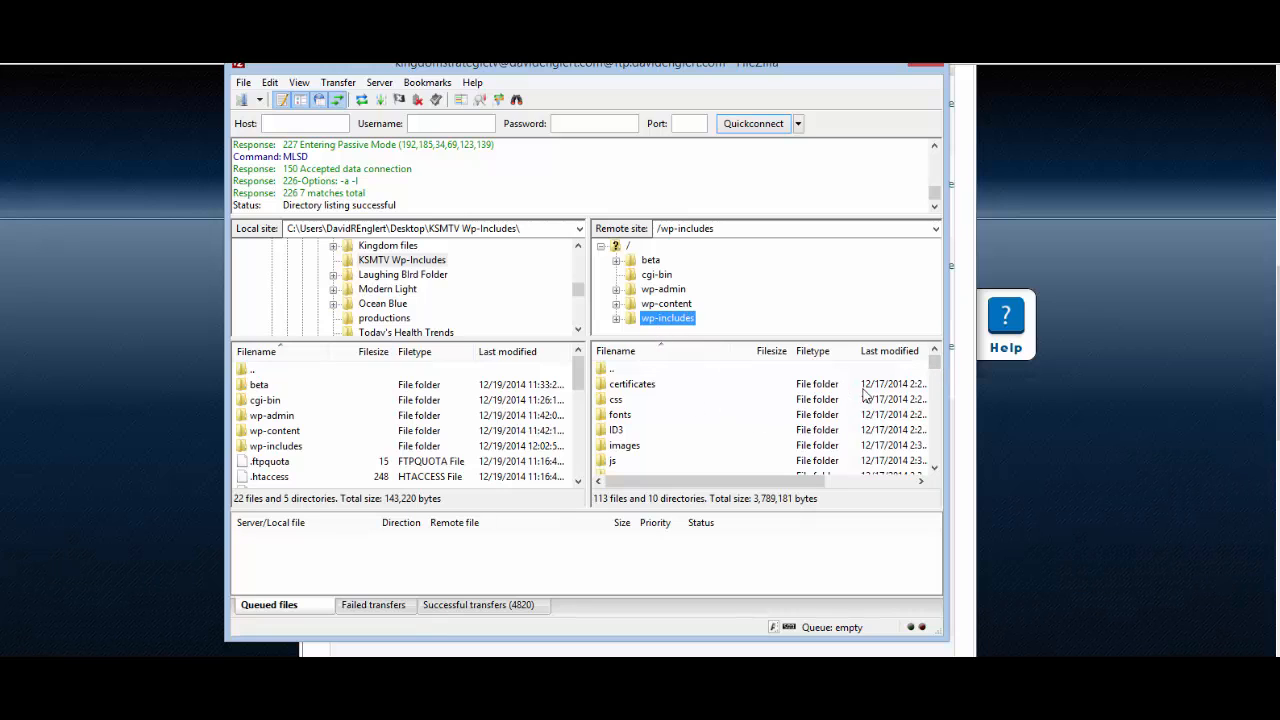
pyautogui.moveTo(934, 362); pyautogui.dragTo(935, 478)
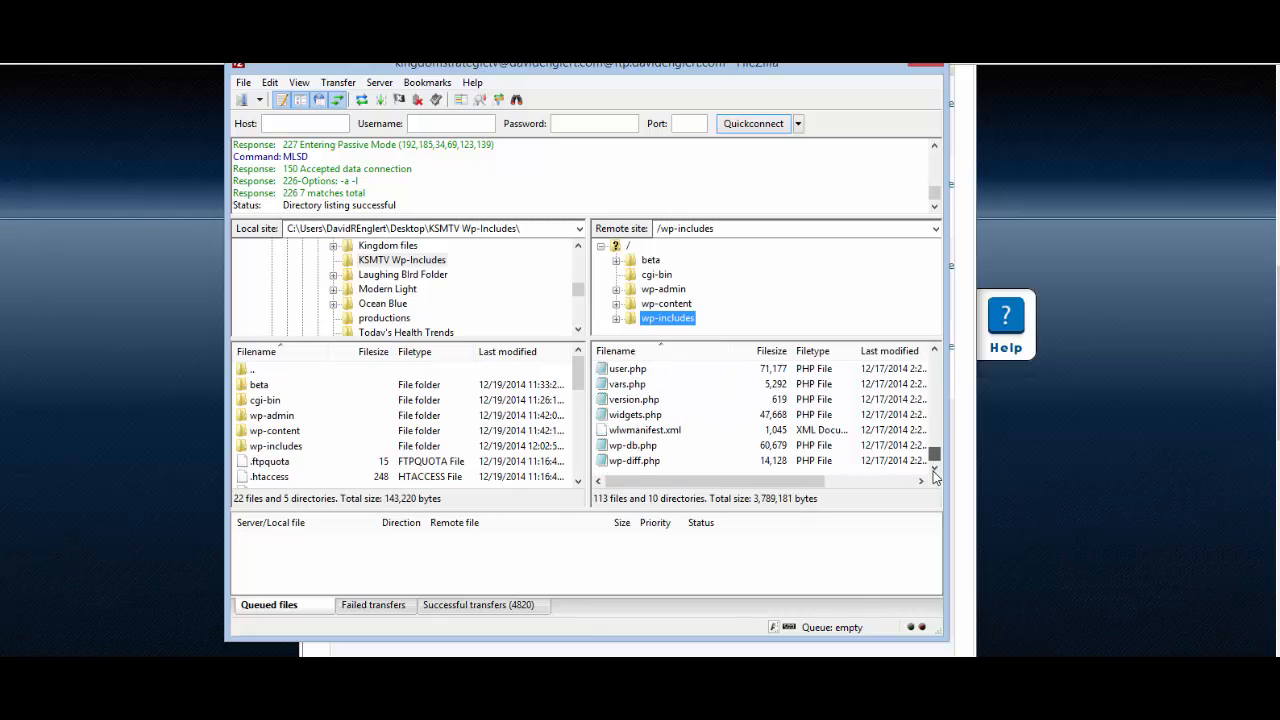
# Delete all files and folders inside the remote wp-includes directory from the server.
pyautogui.moveTo(610, 476); pyautogui.dragTo(600, 378)
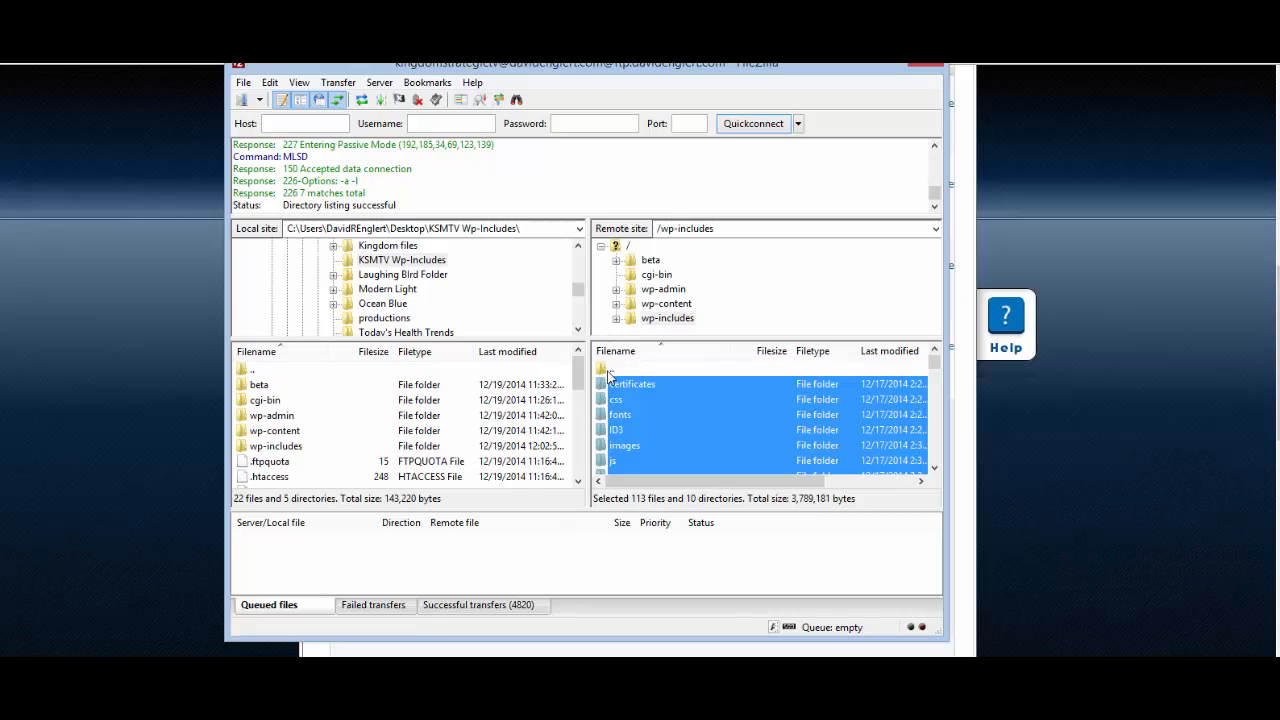
pyautogui.rightClick(710, 422)
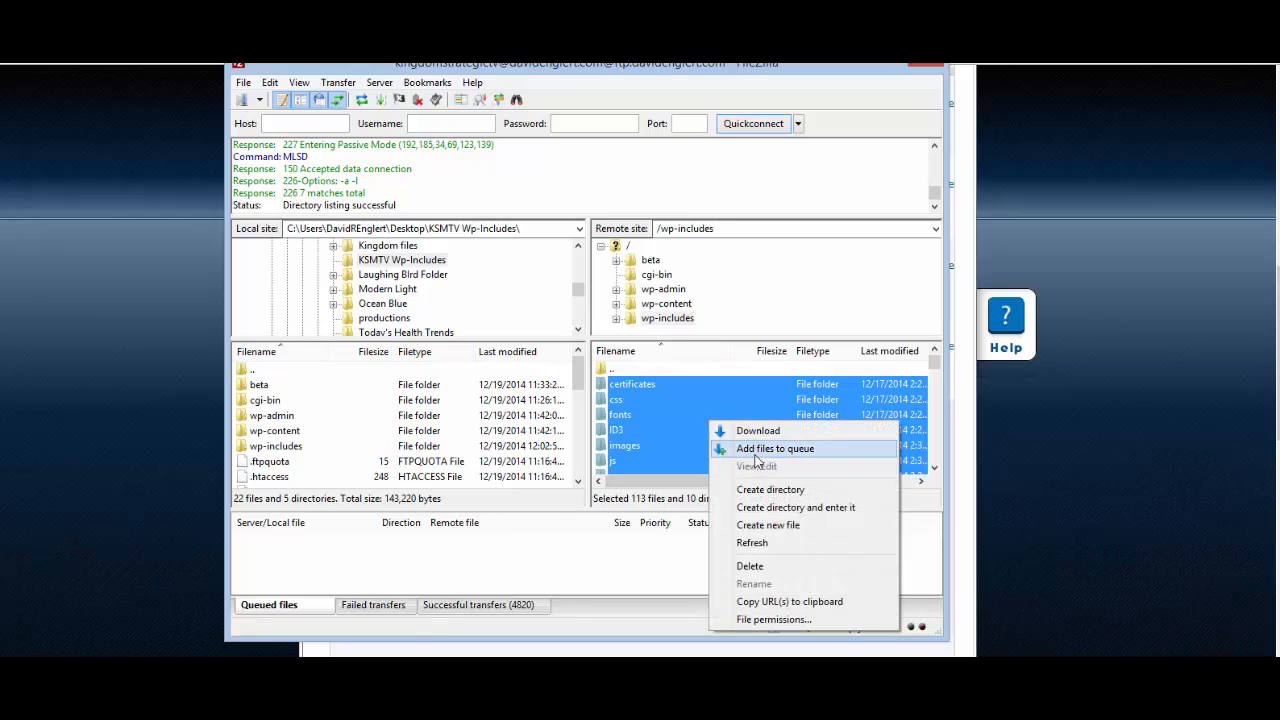
pyautogui.click(757, 569)
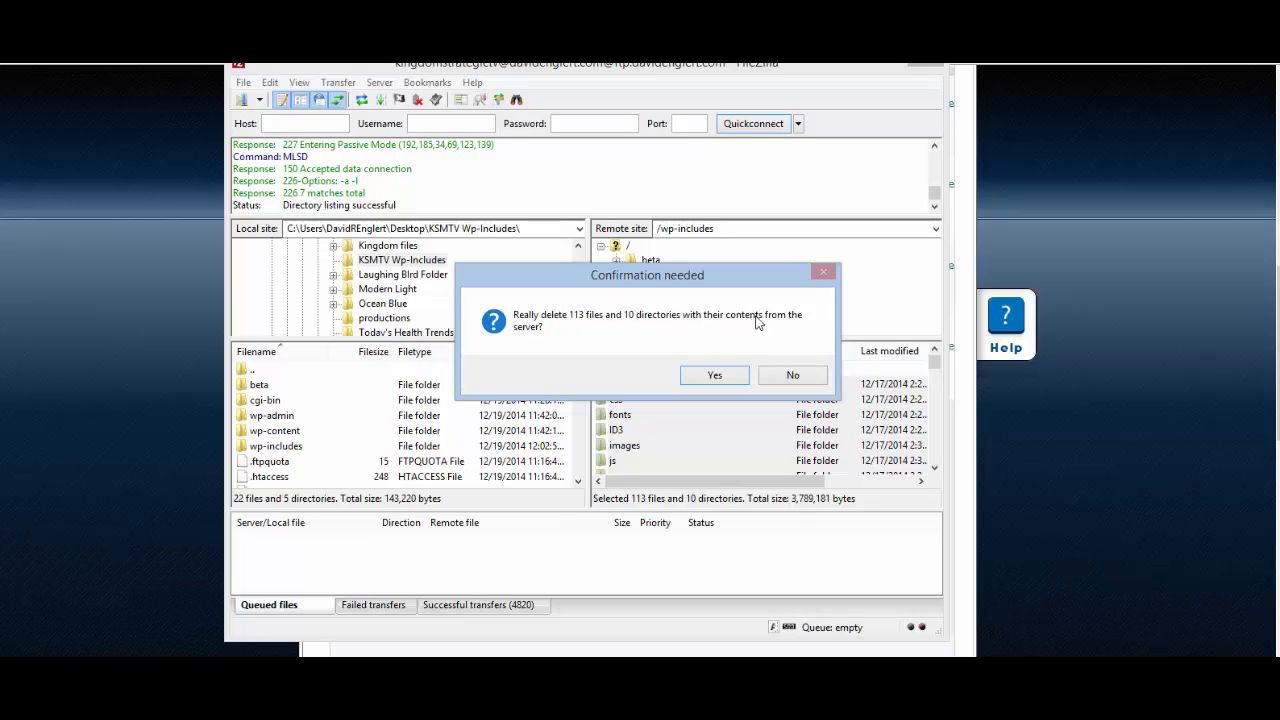
pyautogui.click(714, 376)
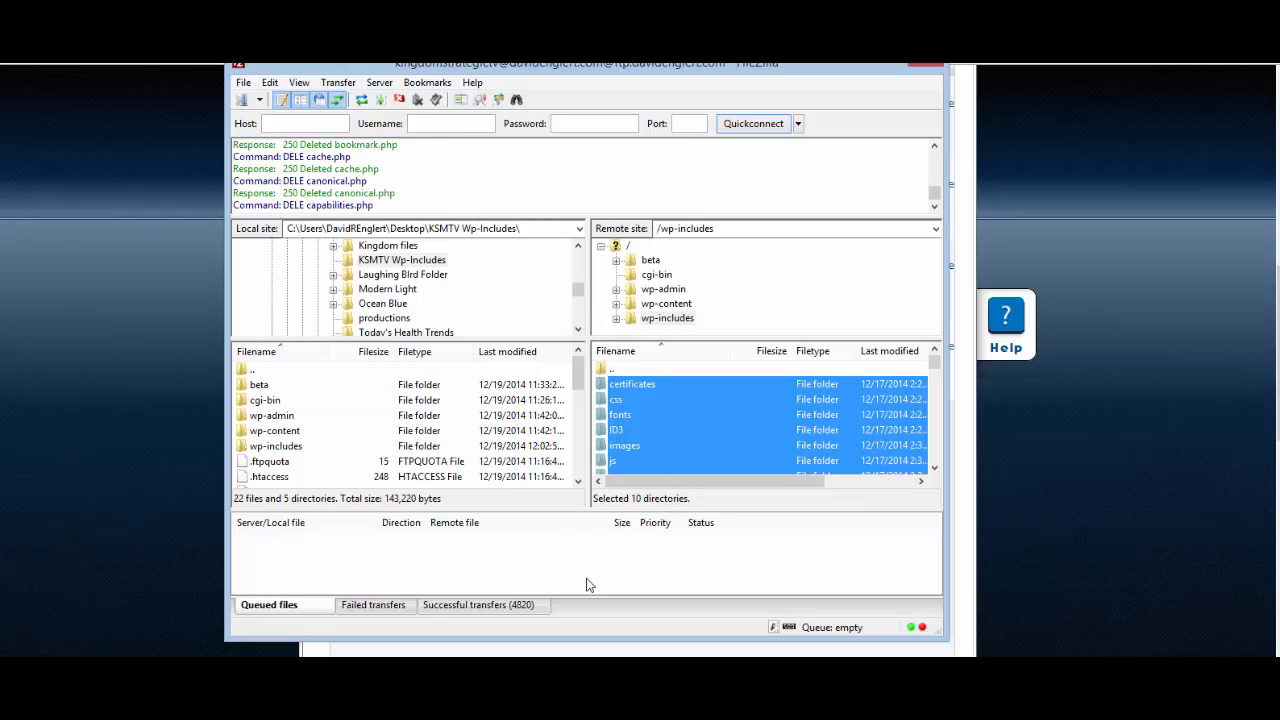
pyautogui.click(564, 676)
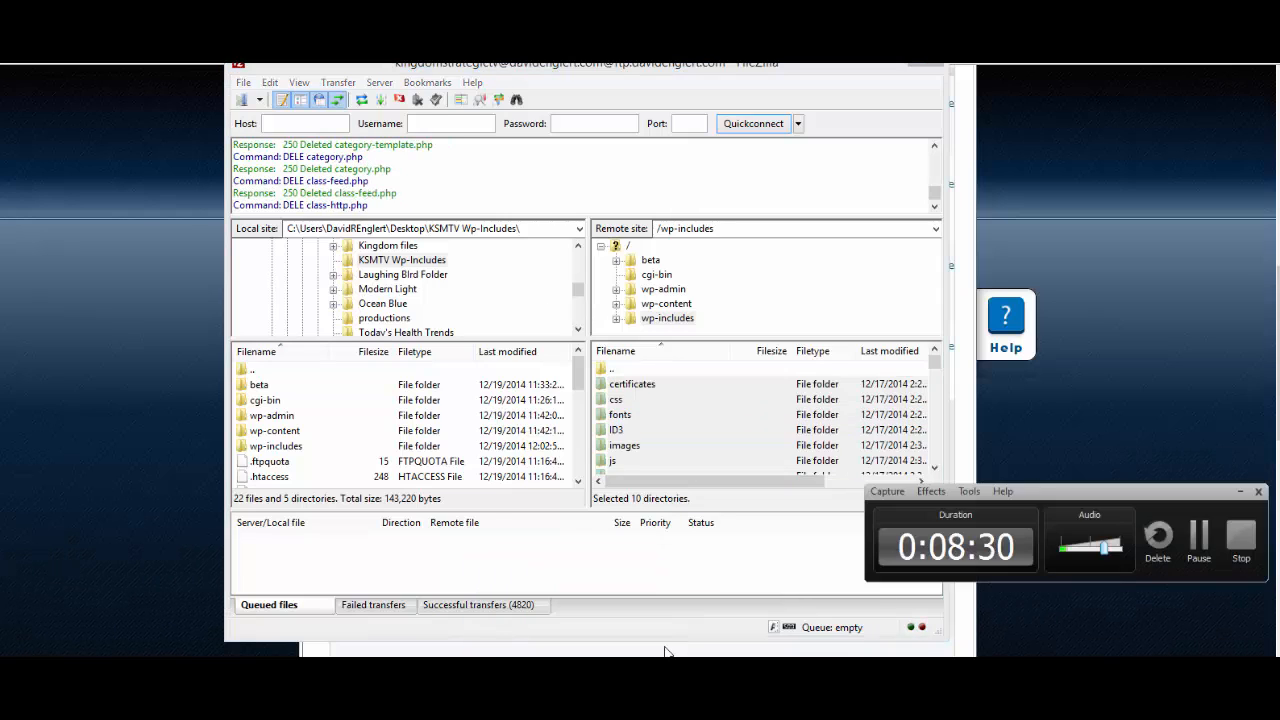
pyautogui.click(1197, 540)
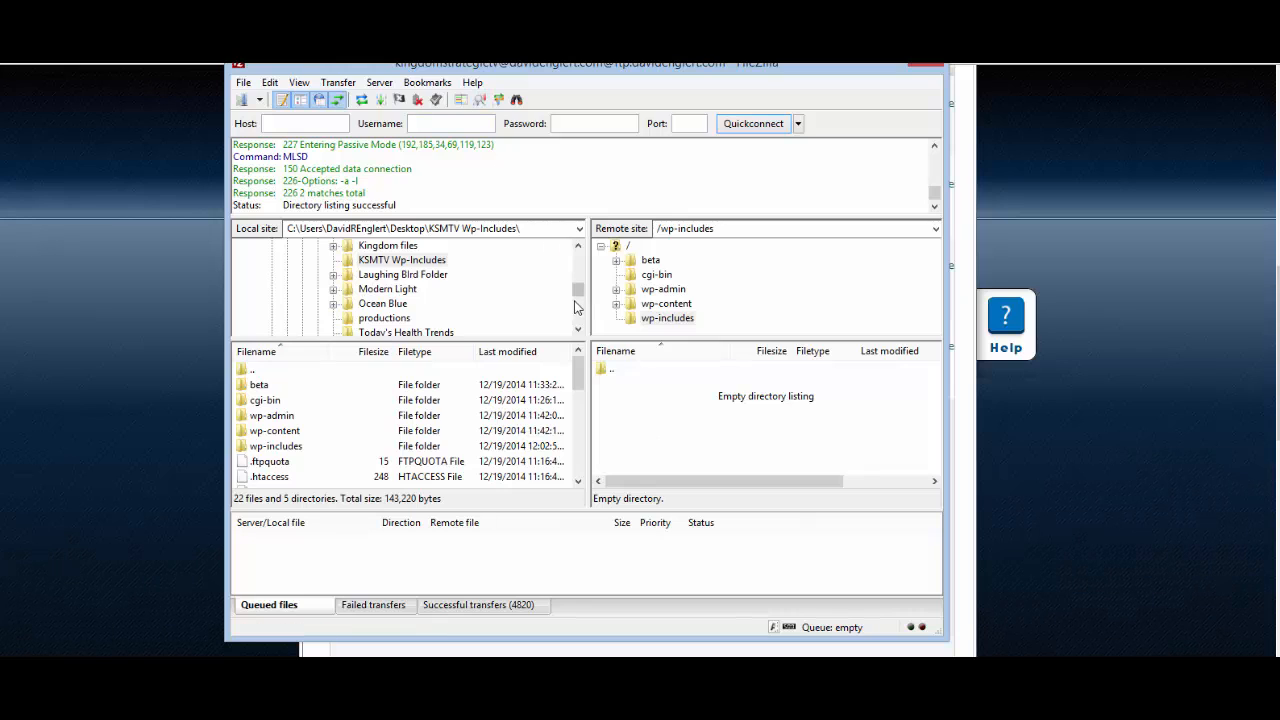
# Open the local Desktop directory and select its wp-includes folder in the file list.
pyautogui.click(577, 246)
pyautogui.click(577, 246)
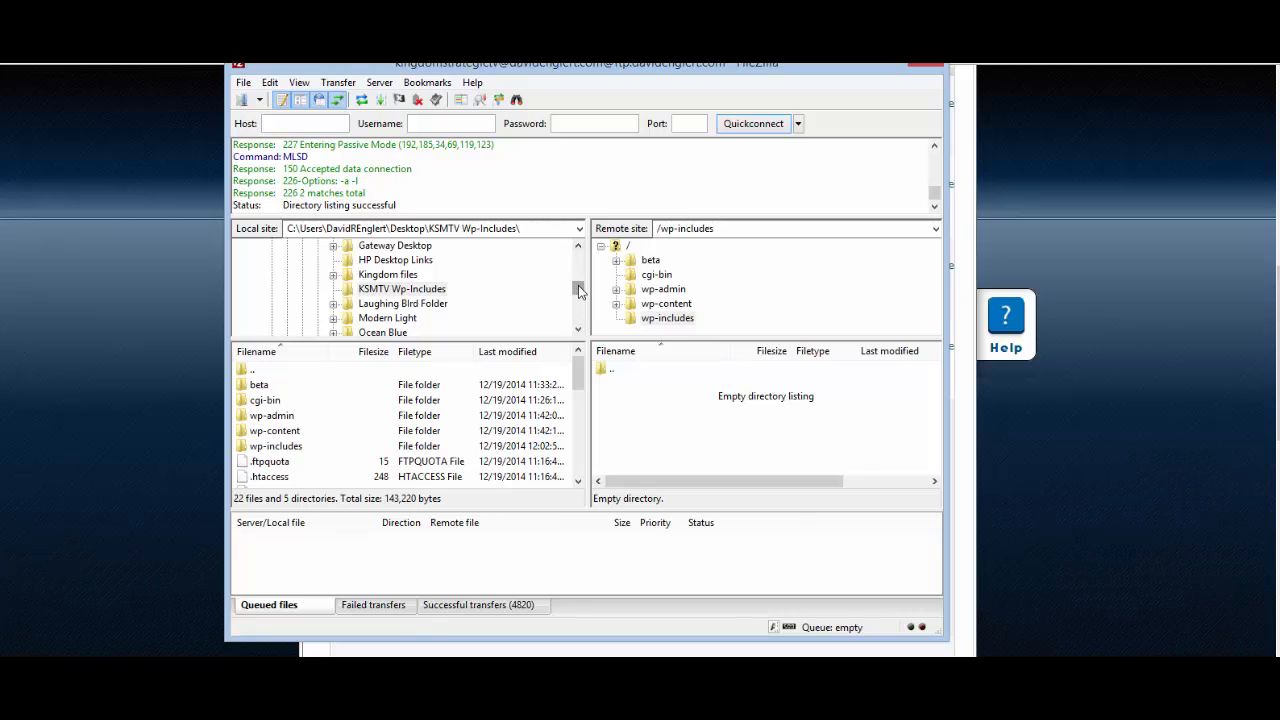
pyautogui.moveTo(578, 289); pyautogui.dragTo(562, 229)
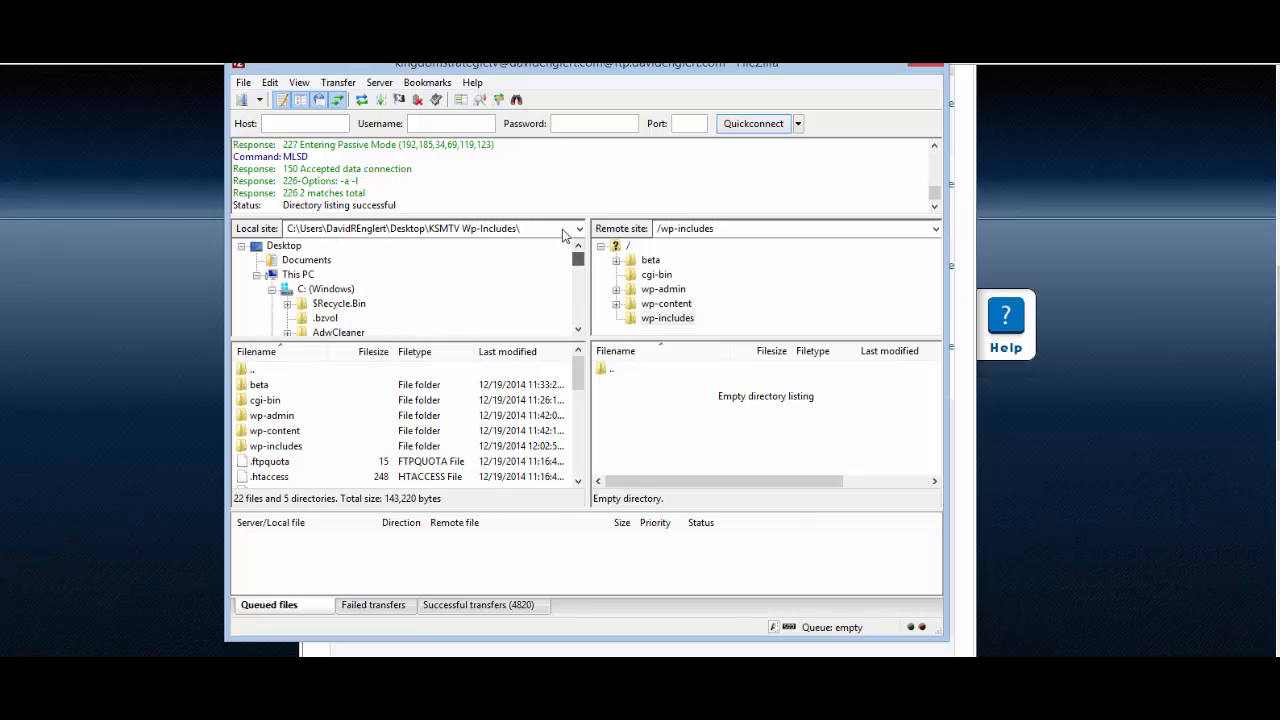
pyautogui.click(243, 247)
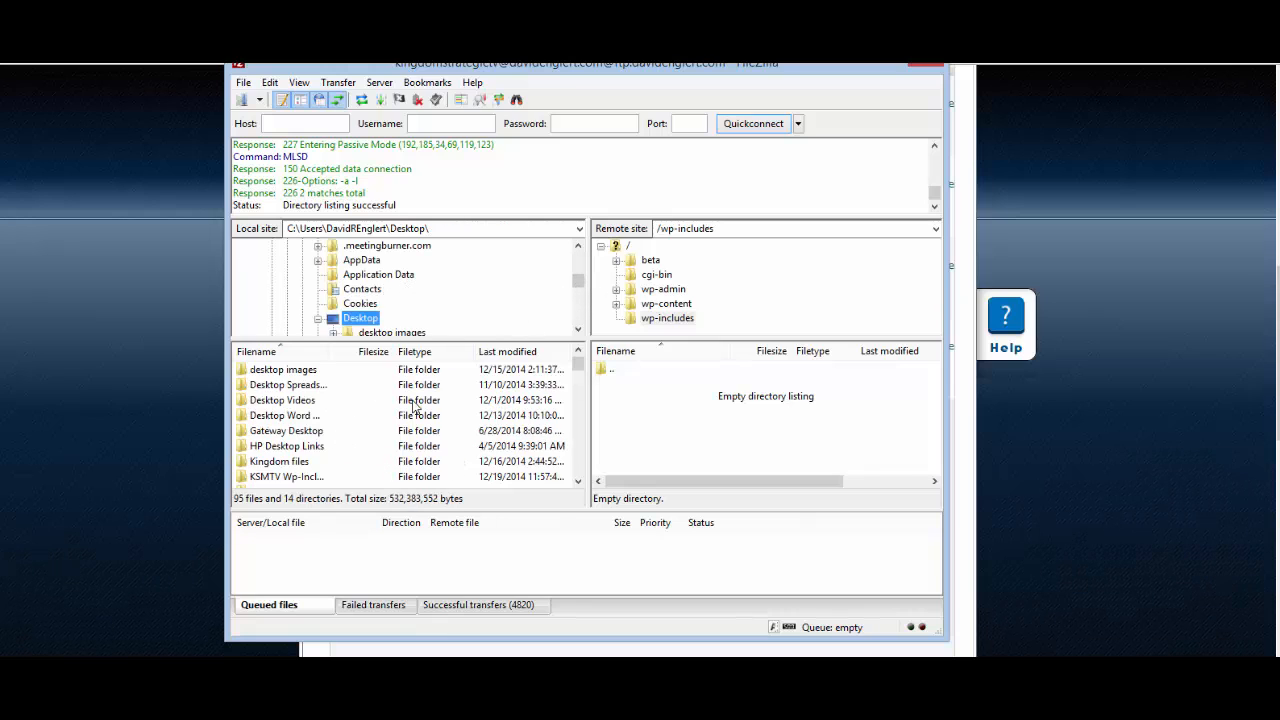
pyautogui.click(578, 481)
pyautogui.click(578, 481)
pyautogui.click(578, 481)
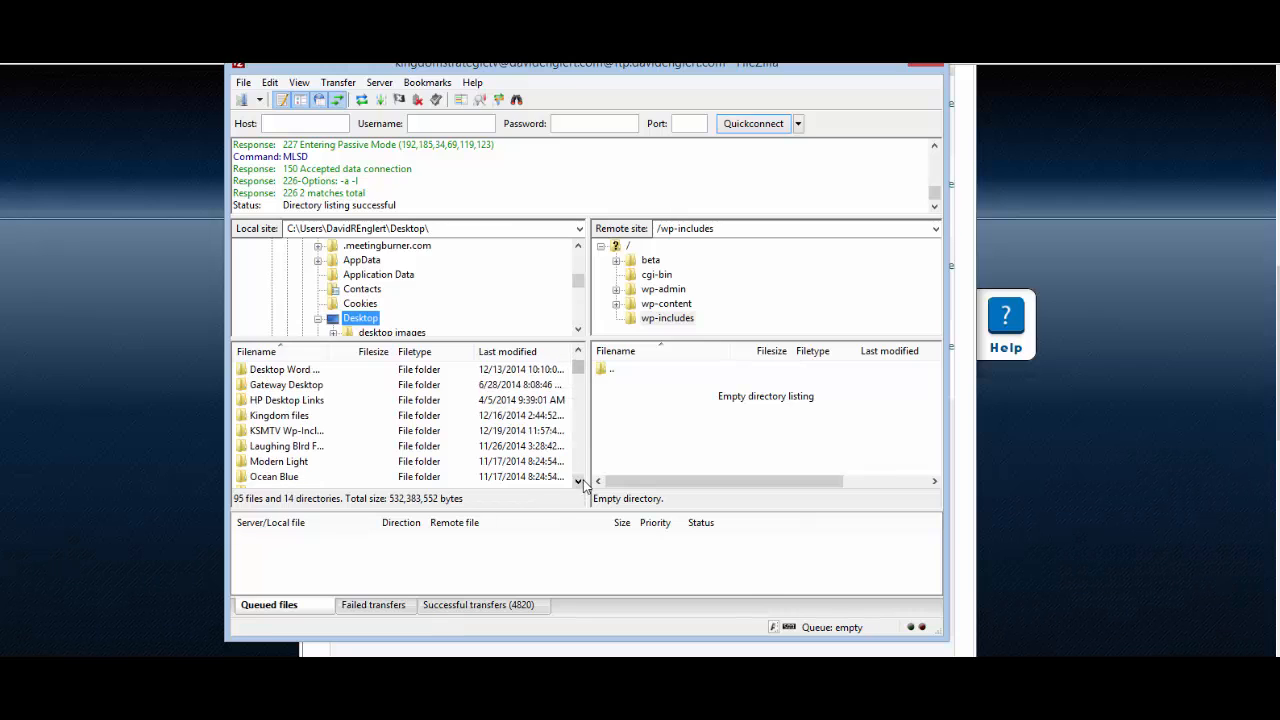
pyautogui.click(578, 481)
pyautogui.click(578, 481)
pyautogui.click(578, 481)
pyautogui.click(578, 481)
pyautogui.scroll(-1, 578, 481)
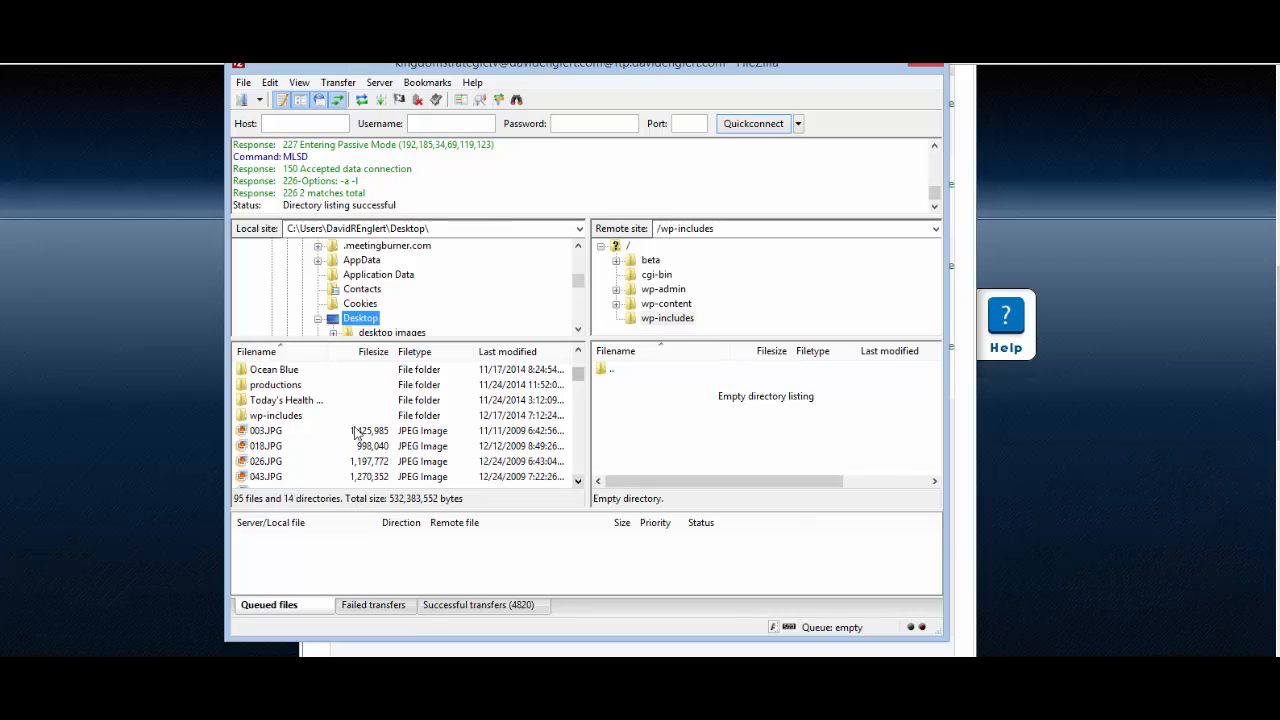
pyautogui.click(296, 416)
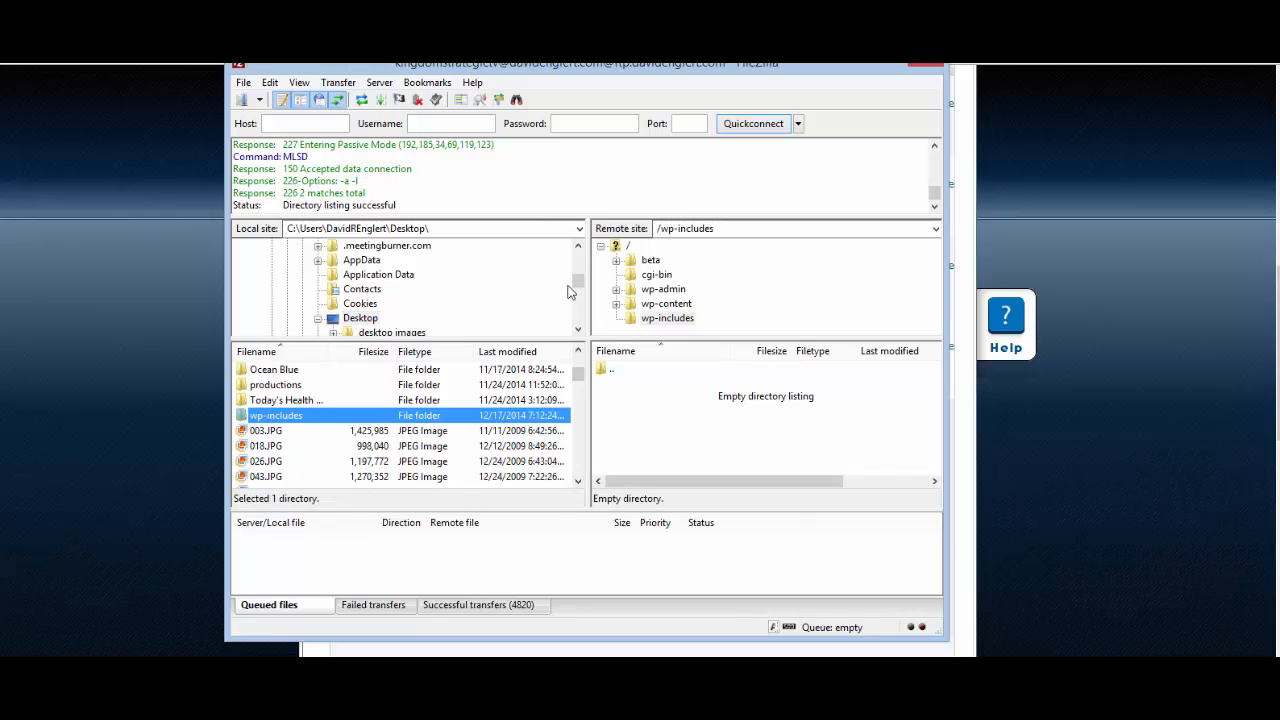
# Expand the Desktop's wp-includes folder in the local directory tree and open it to list its contents.
pyautogui.click(578, 329)
pyautogui.click(578, 329)
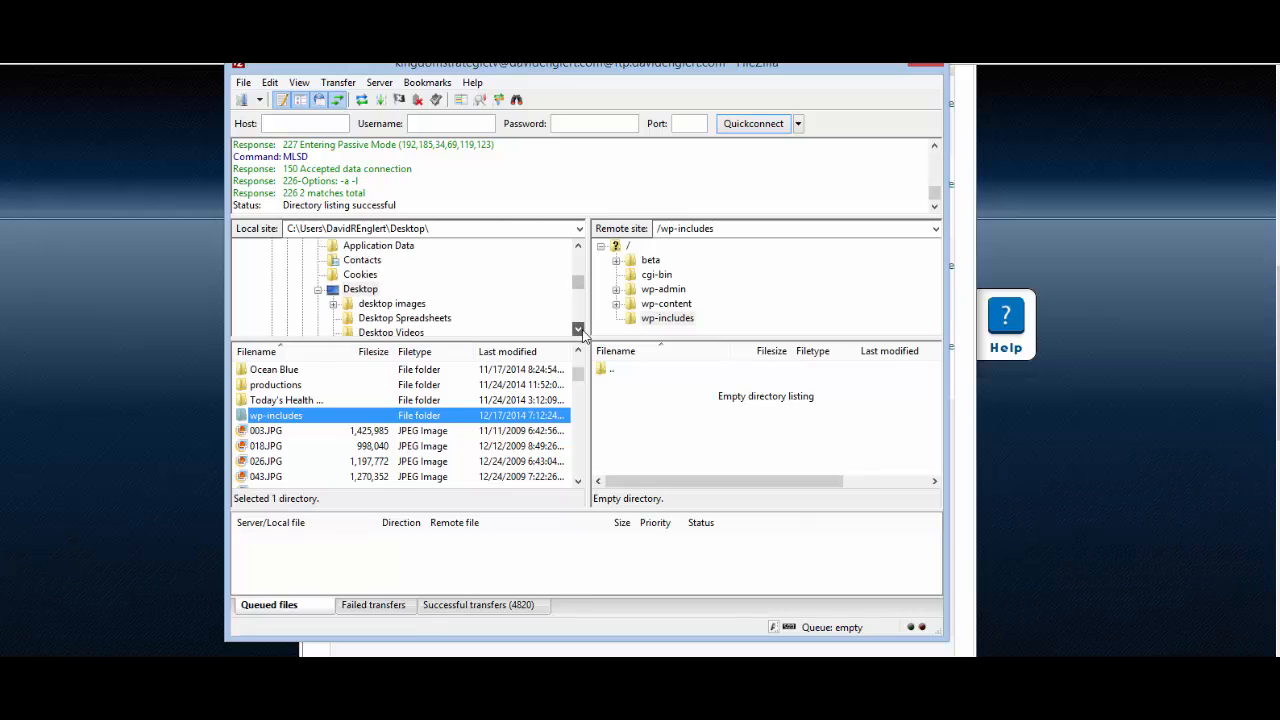
pyautogui.click(578, 329)
pyautogui.click(578, 329)
pyautogui.click(578, 329)
pyautogui.click(578, 329)
pyautogui.click(578, 329)
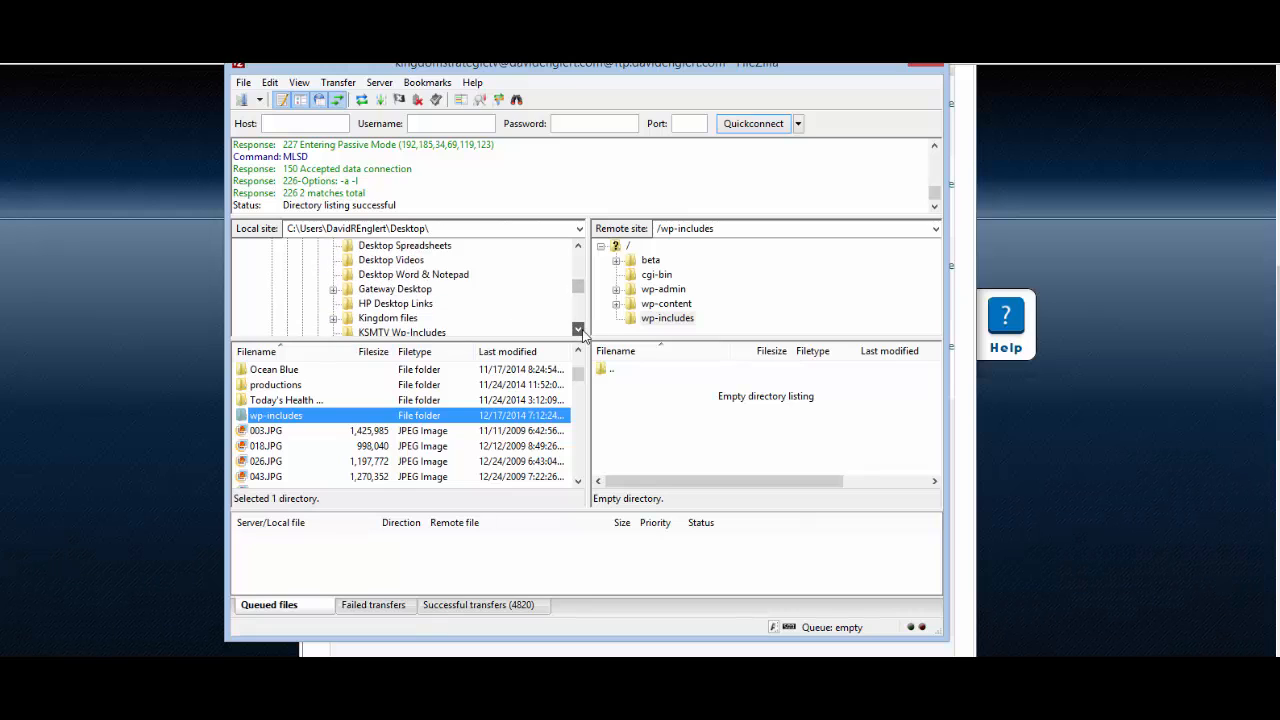
pyautogui.click(578, 329)
pyautogui.click(578, 329)
pyautogui.click(578, 329)
pyautogui.scroll(-1, 578, 330)
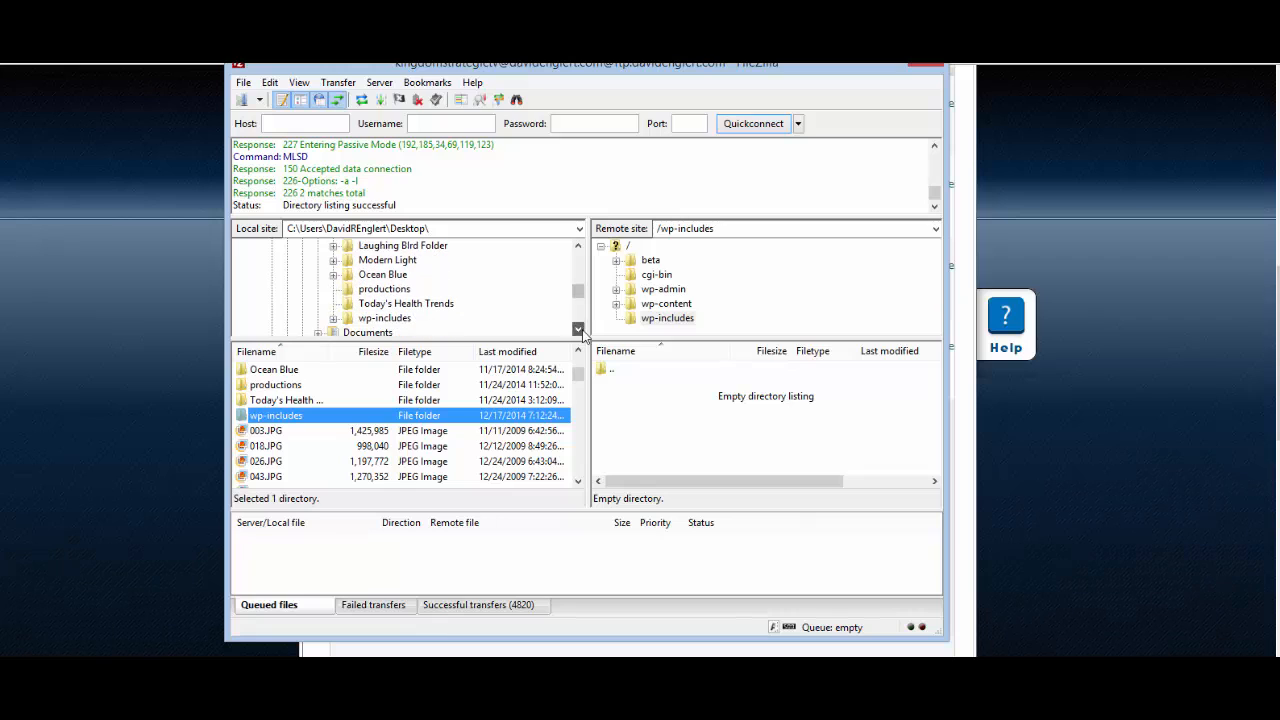
pyautogui.click(333, 319)
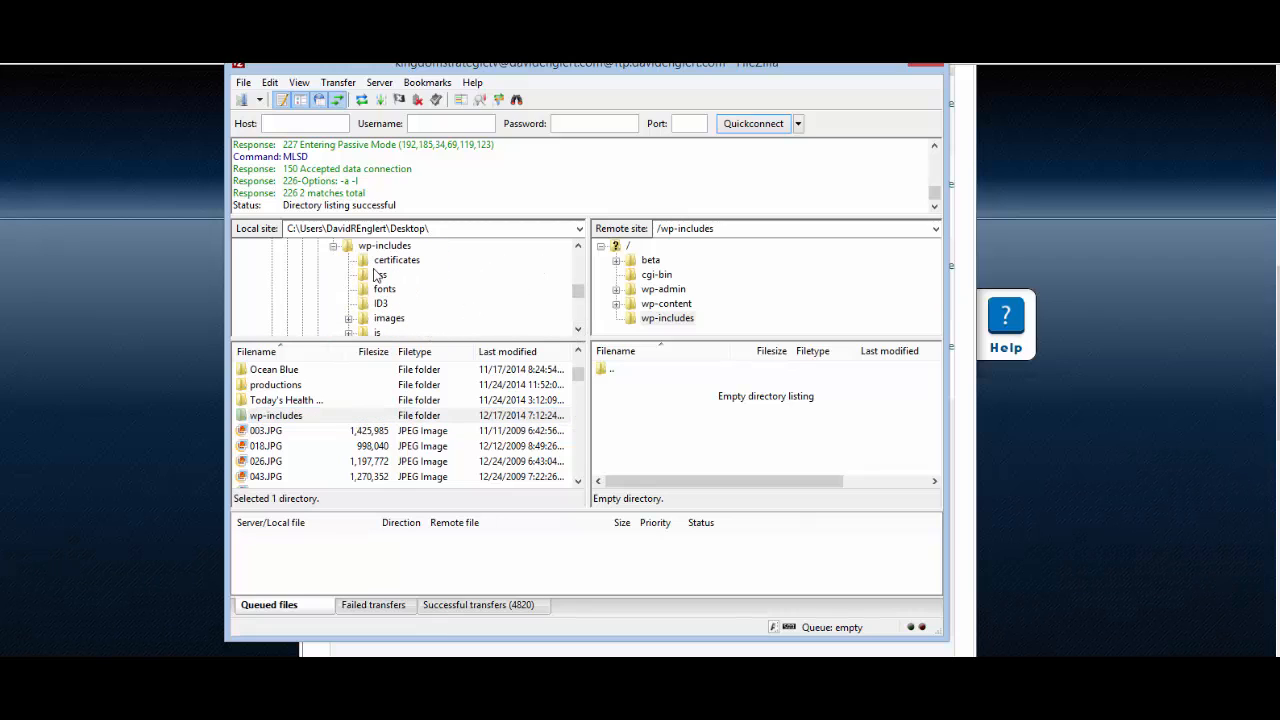
pyautogui.click(372, 250)
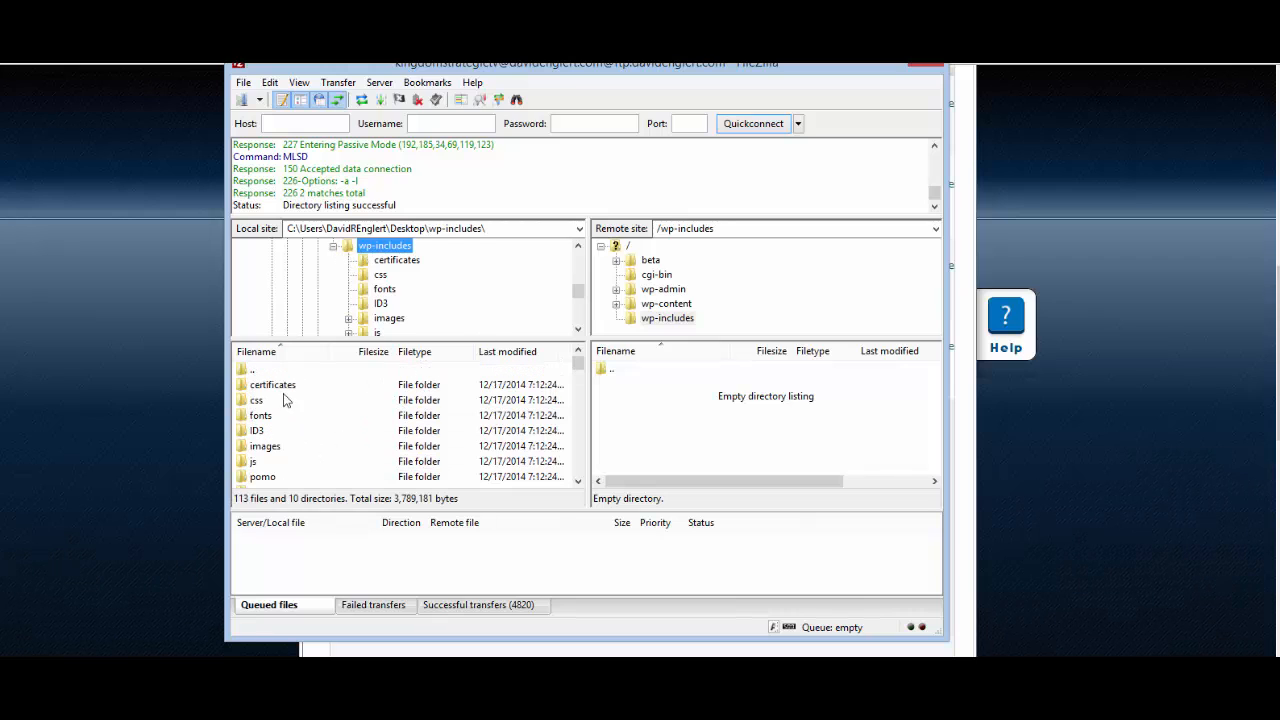
# Upload all files and folders from the local Desktop wp-includes folder into the remote wp-includes directory.
pyautogui.moveTo(578, 368); pyautogui.dragTo(577, 480)
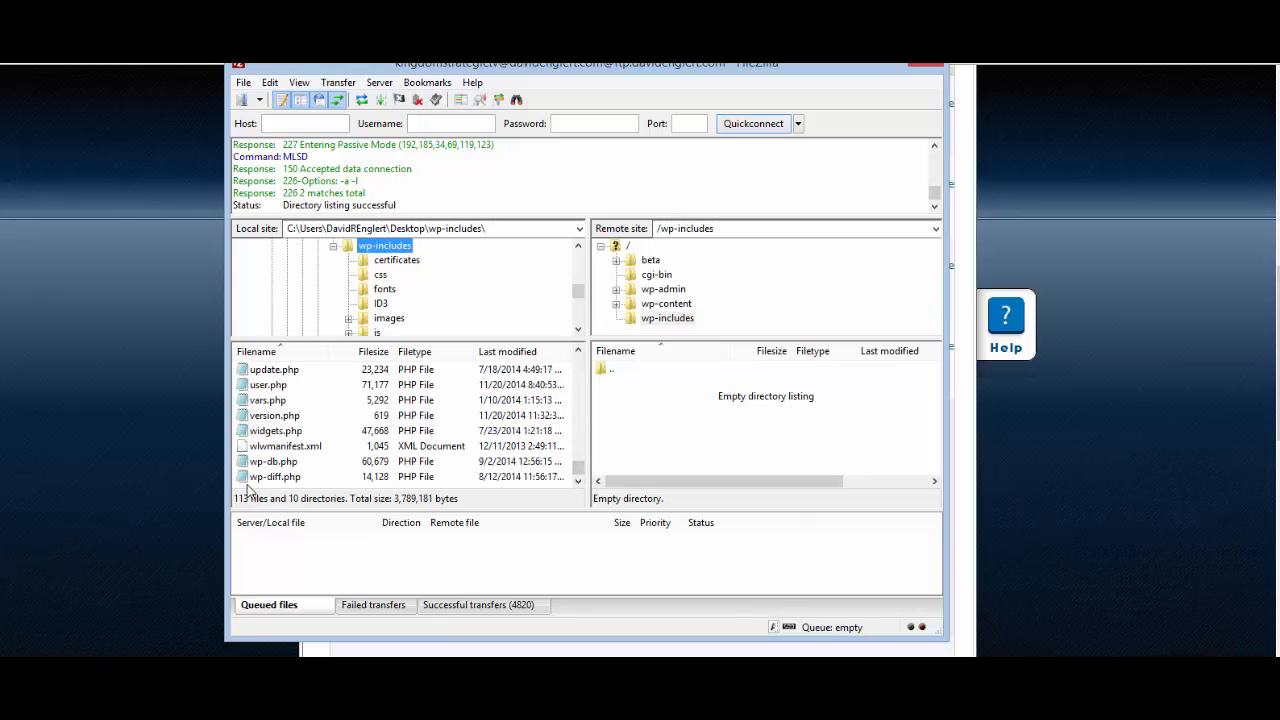
pyautogui.moveTo(246, 486); pyautogui.dragTo(242, 385)
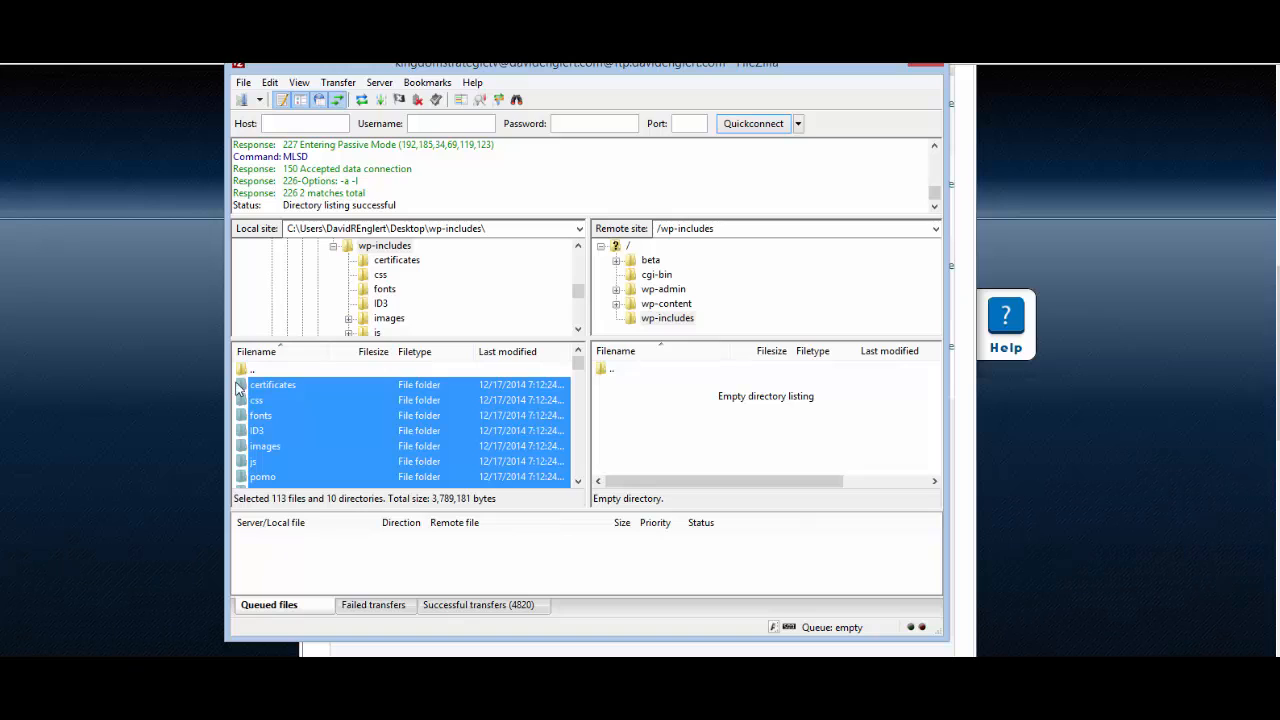
pyautogui.moveTo(240, 390); pyautogui.dragTo(609, 397)
pyautogui.moveTo(609, 397); pyautogui.dragTo(609, 397)
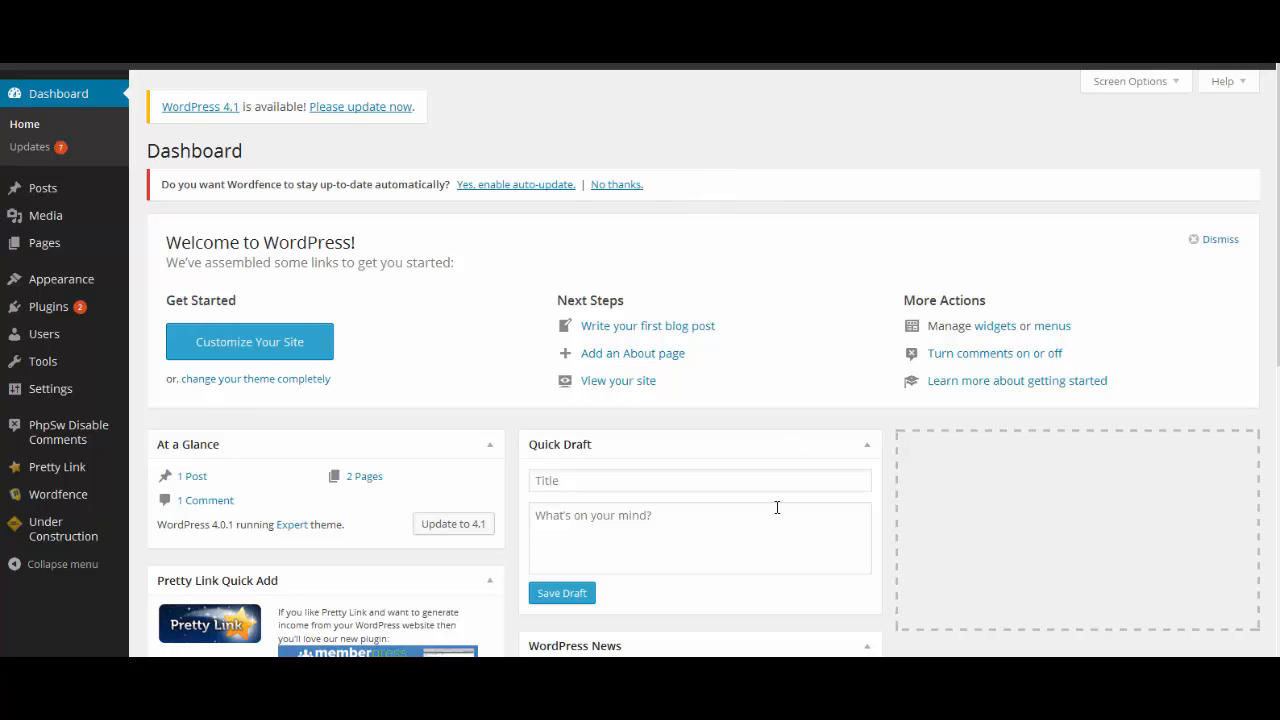
# Switch to FileZilla and open the remote wp-includes directory to check its contents.
pyautogui.click(740, 703)
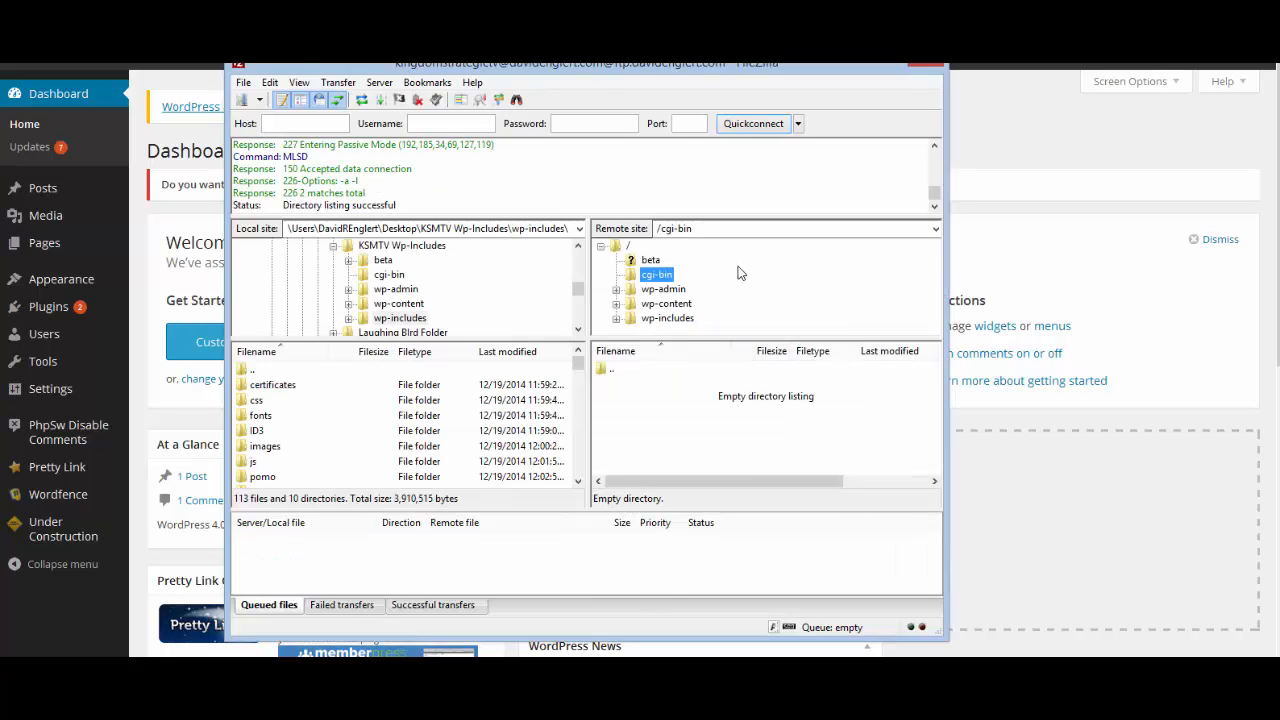
pyautogui.click(629, 321)
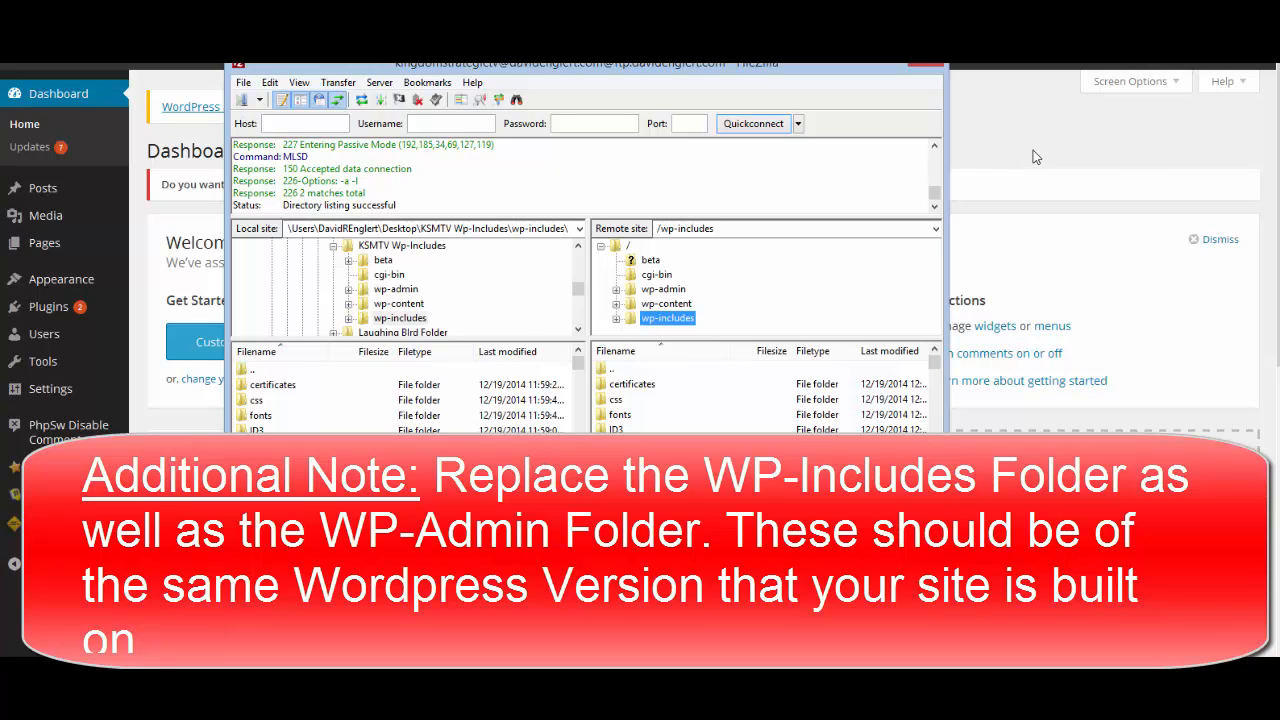
# Return to the WordPress dashboard and open the Wordfence Scan page.
pyautogui.click(1036, 157)
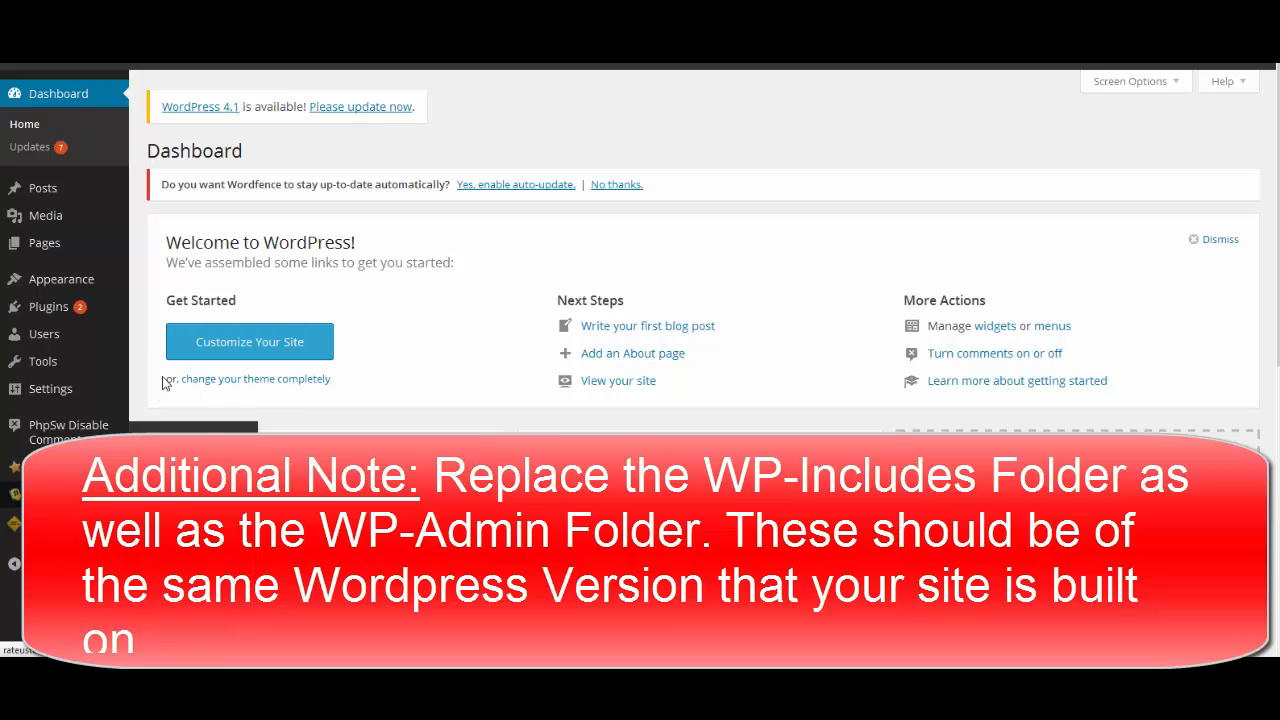
pyautogui.moveTo(50, 507)
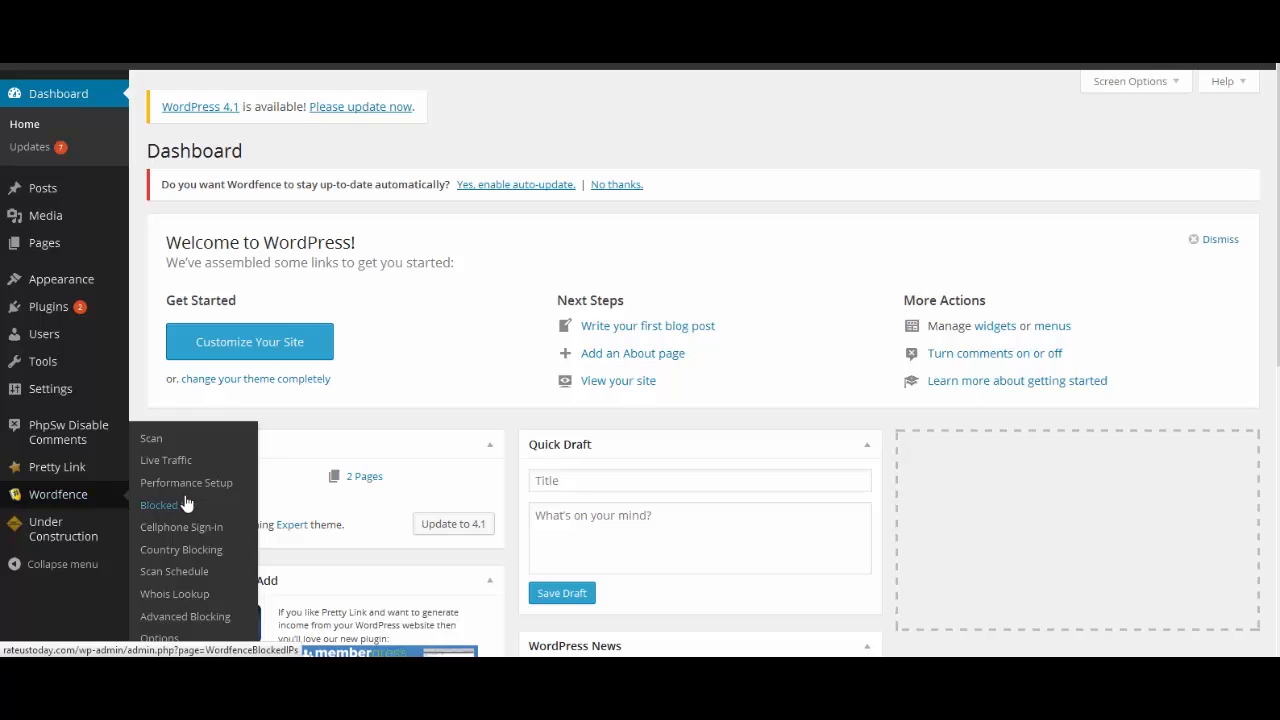
pyautogui.click(148, 443)
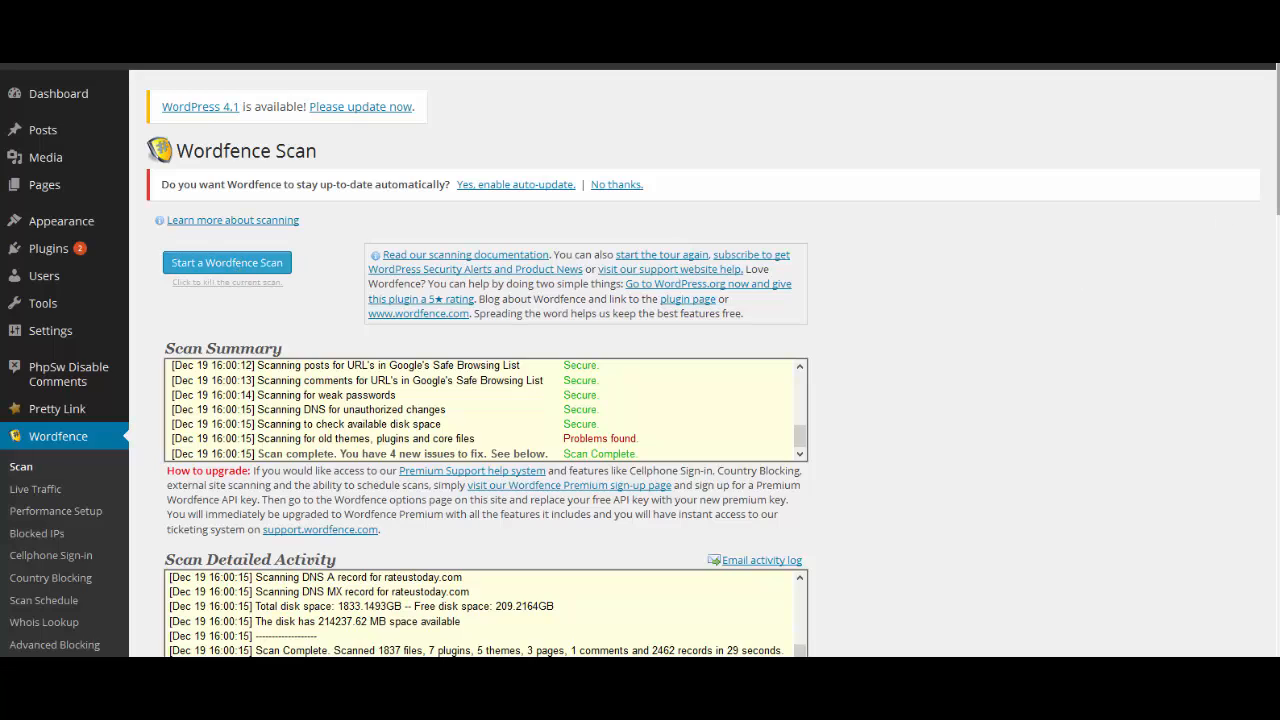
# Review the Wordfence scan summary and examine each entry in the New Issues list through to its end.
pyautogui.scroll(-3, 640, 360)
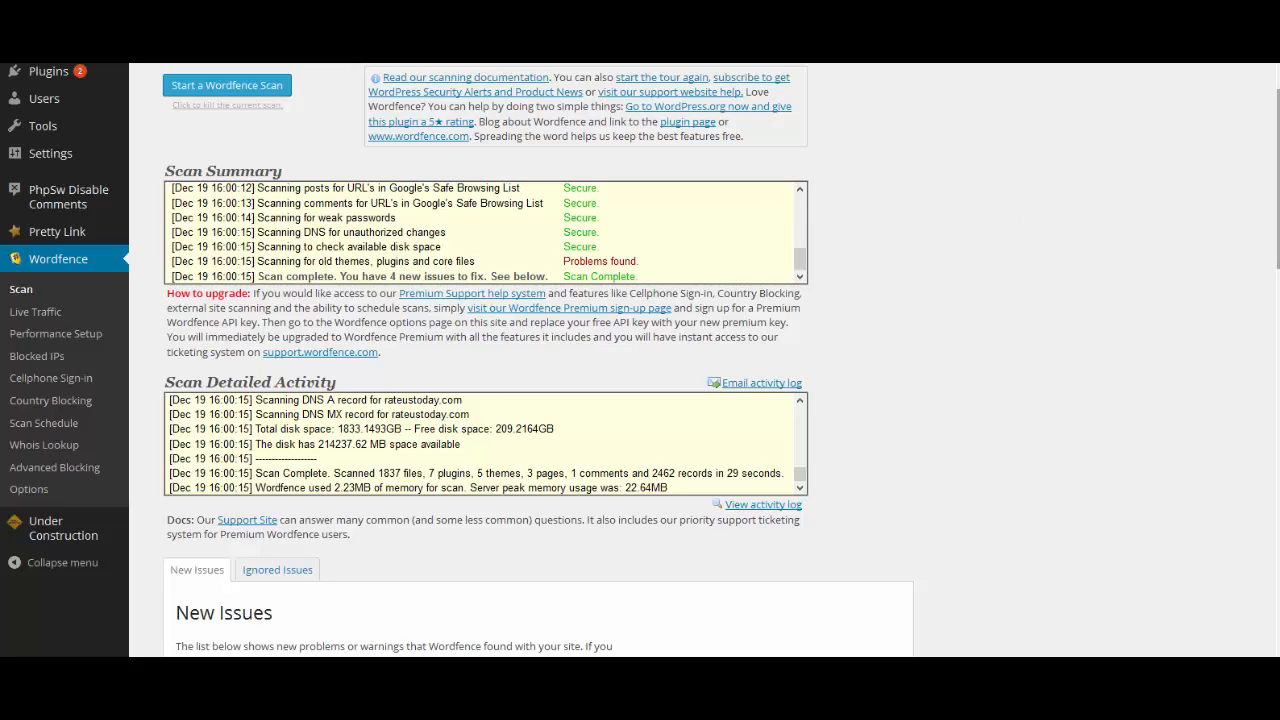
pyautogui.scroll(-5, 1030, 275)
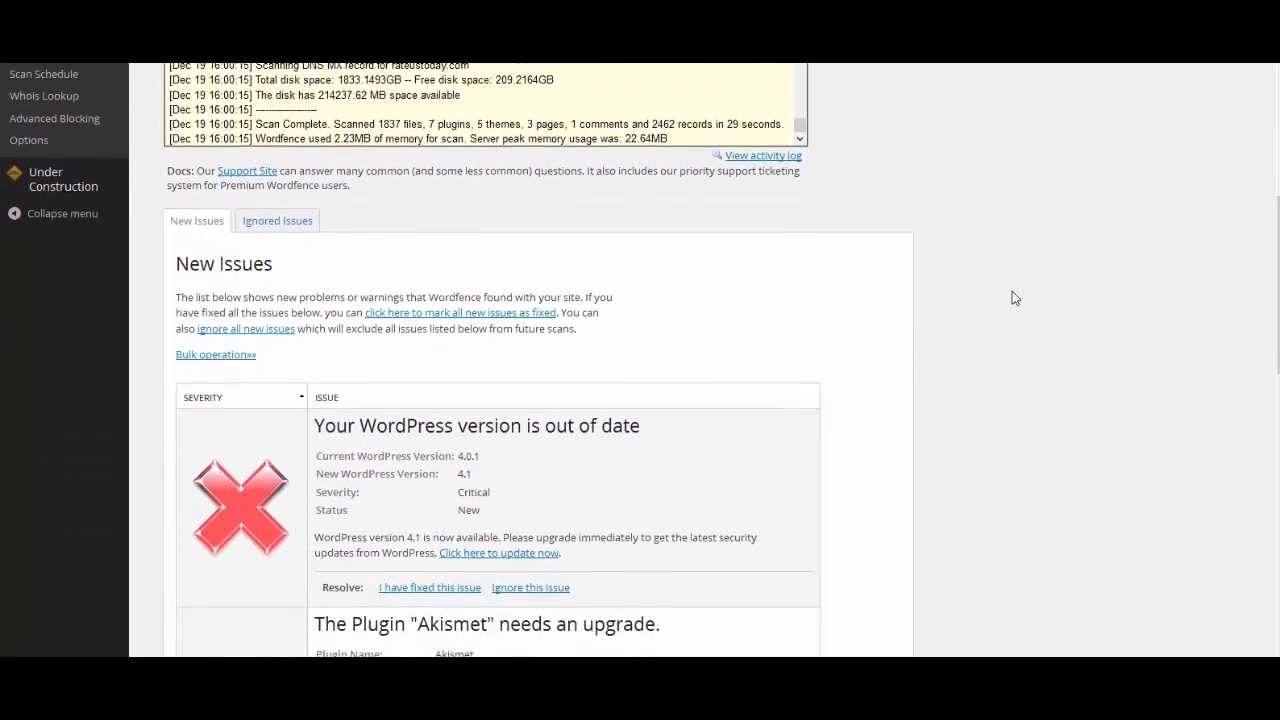
pyautogui.scroll(-3, 1012, 291)
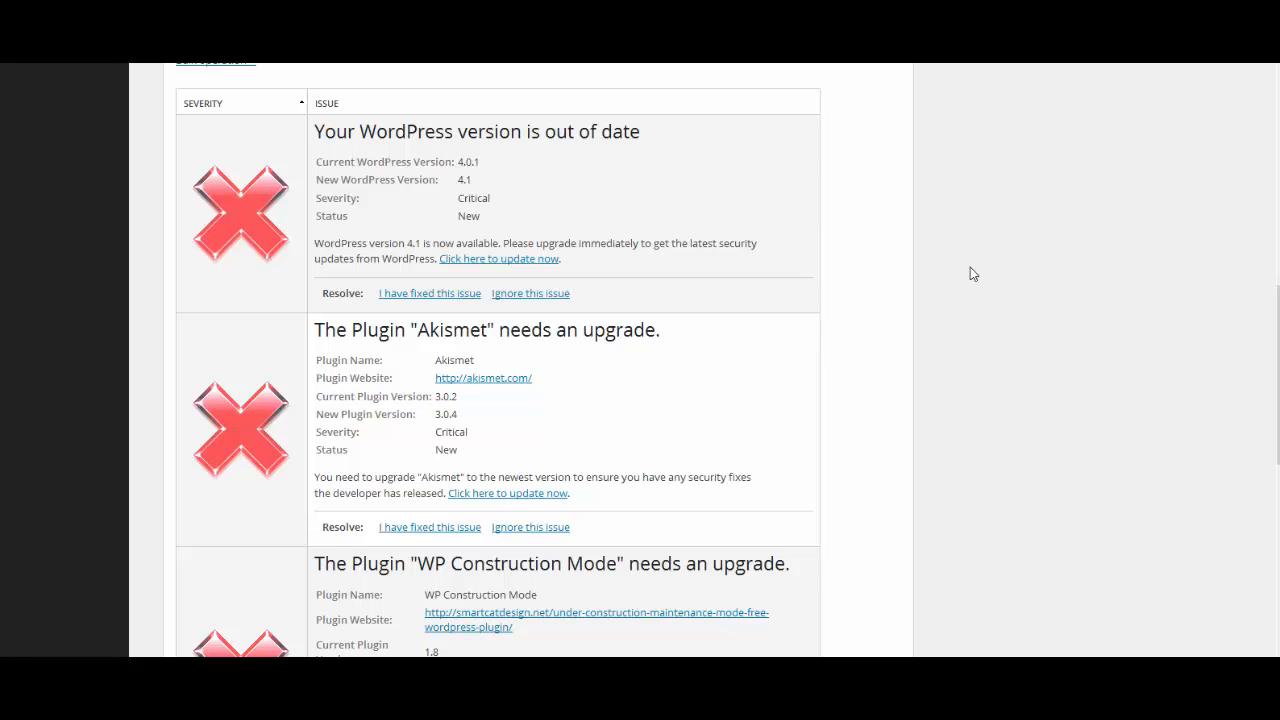
pyautogui.scroll(-1, 991, 277)
pyautogui.scroll(1, 985, 282)
pyautogui.scroll(-1, 1077, 287)
pyautogui.scroll(-1, 1050, 342)
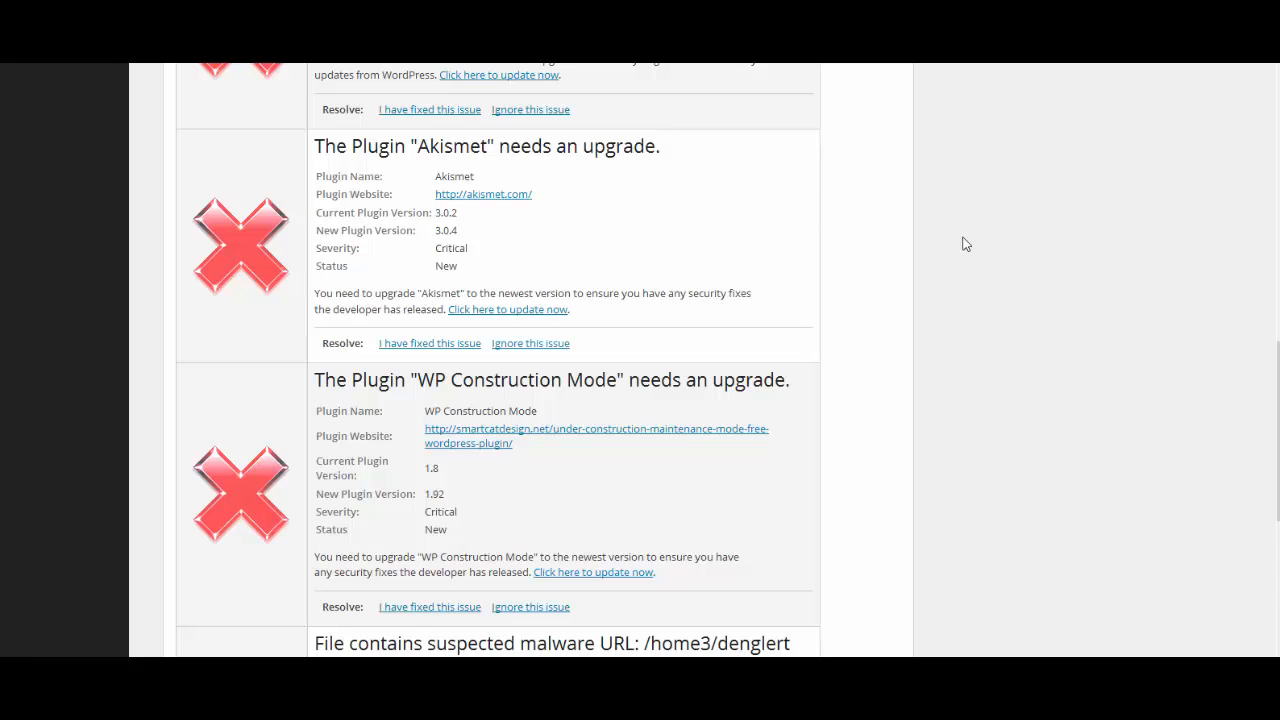
pyautogui.scroll(-2, 1020, 240)
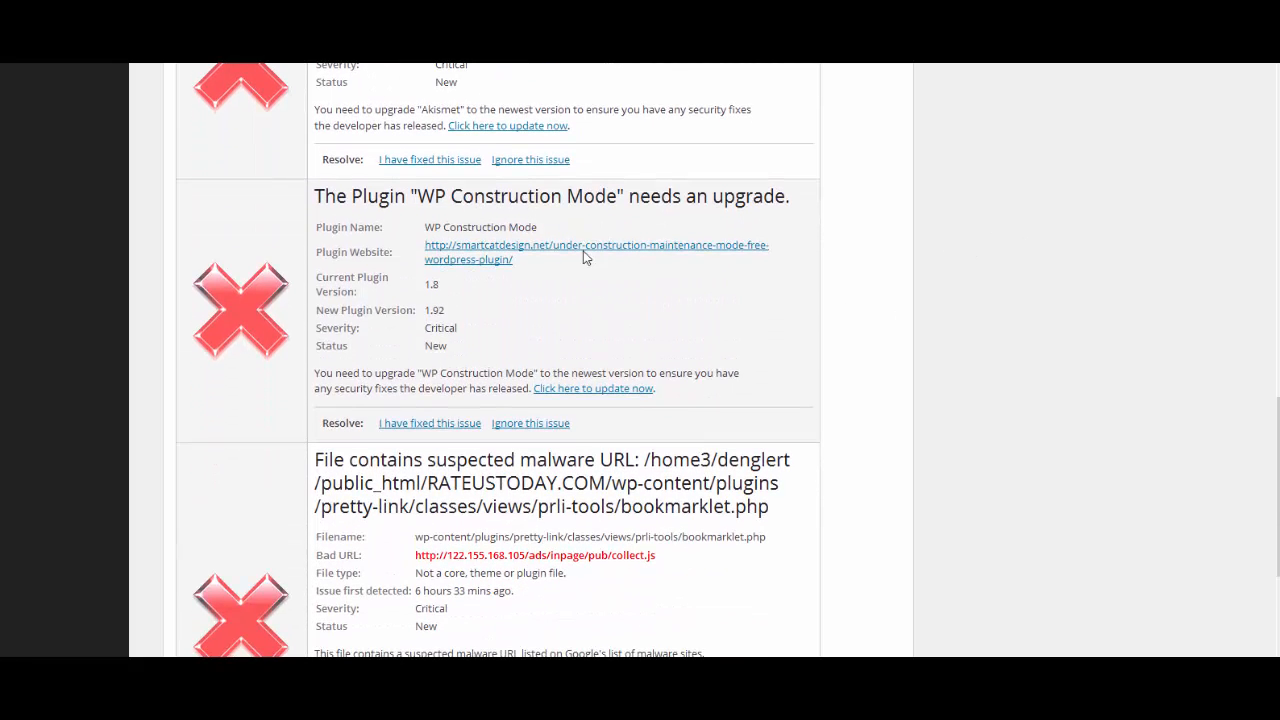
pyautogui.scroll(-2, 1026, 340)
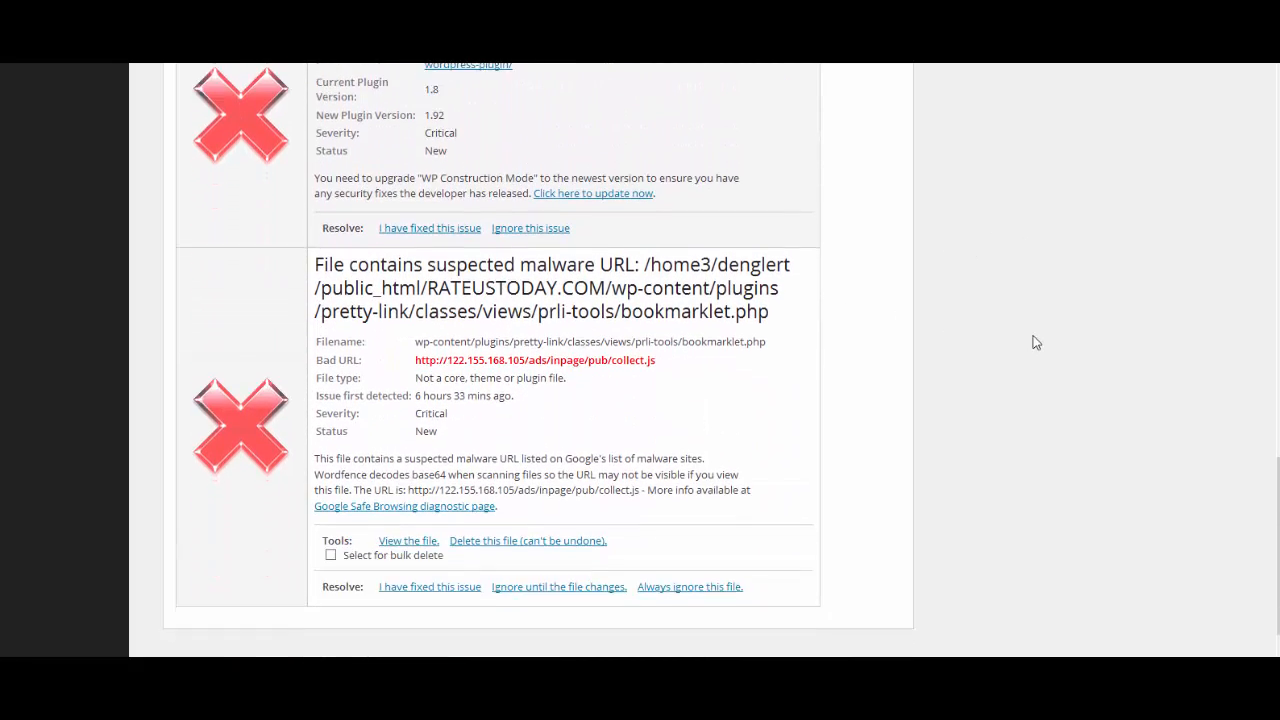
pyautogui.scroll(-1, 1036, 343)
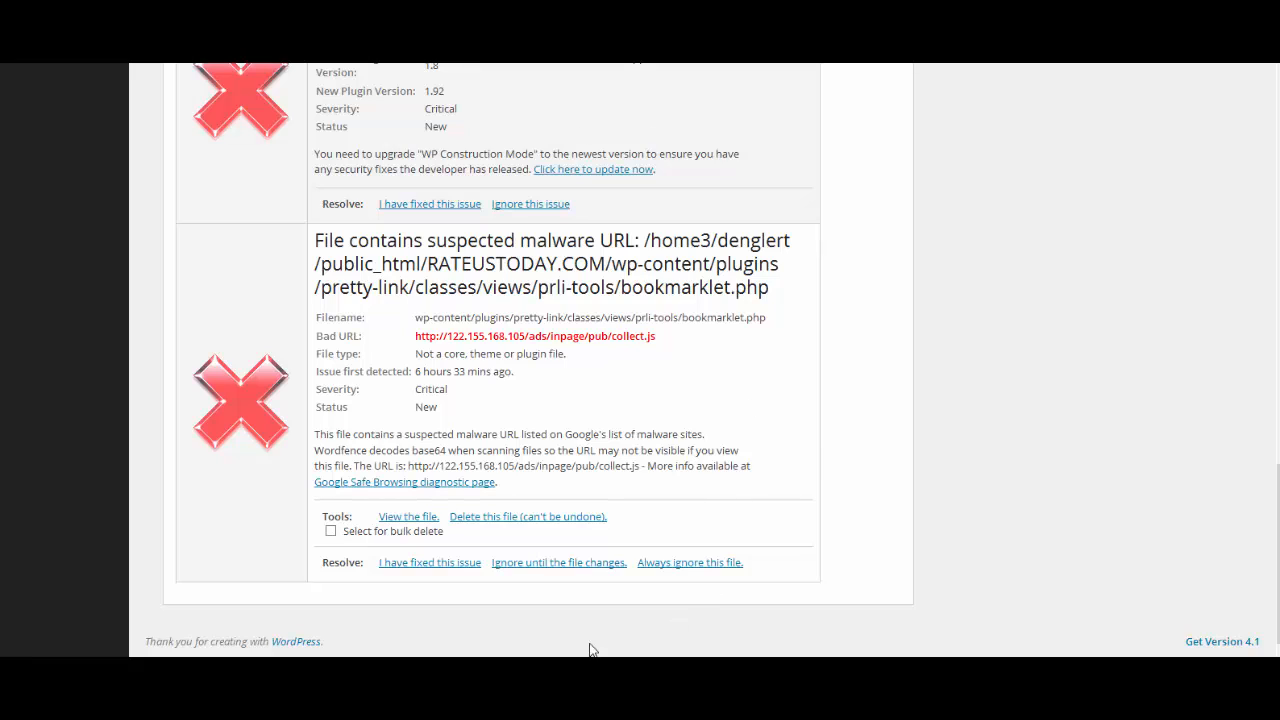
pyautogui.click(980, 656)
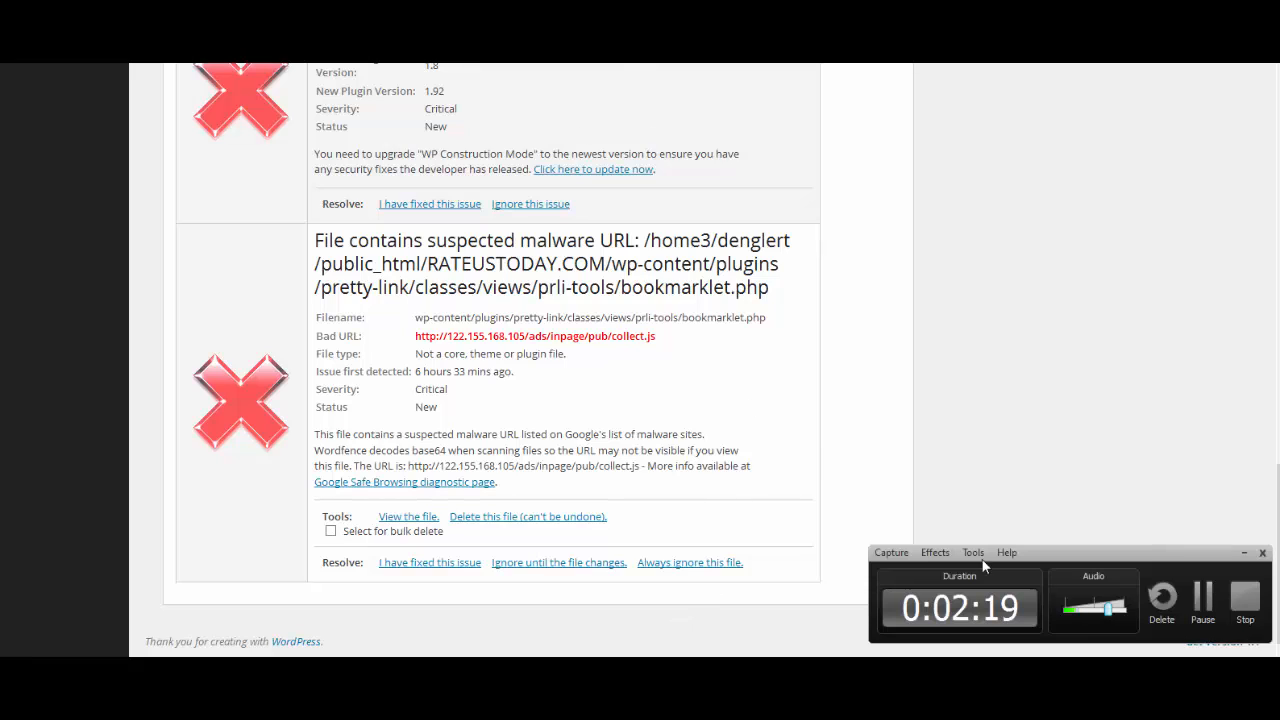
pyautogui.click(1207, 598)
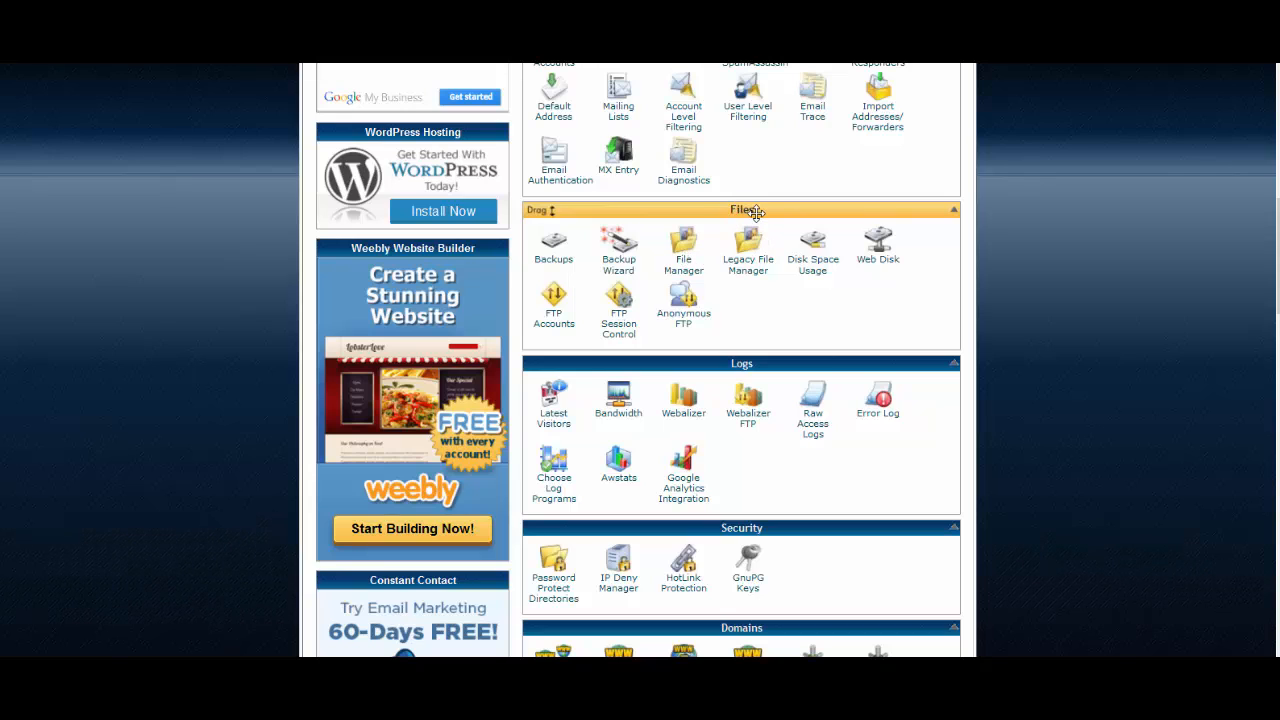
# Open the hosting File Manager at the document root for kingdomstrategictv.com and go into wp-content/plugins.
pyautogui.click(683, 256)
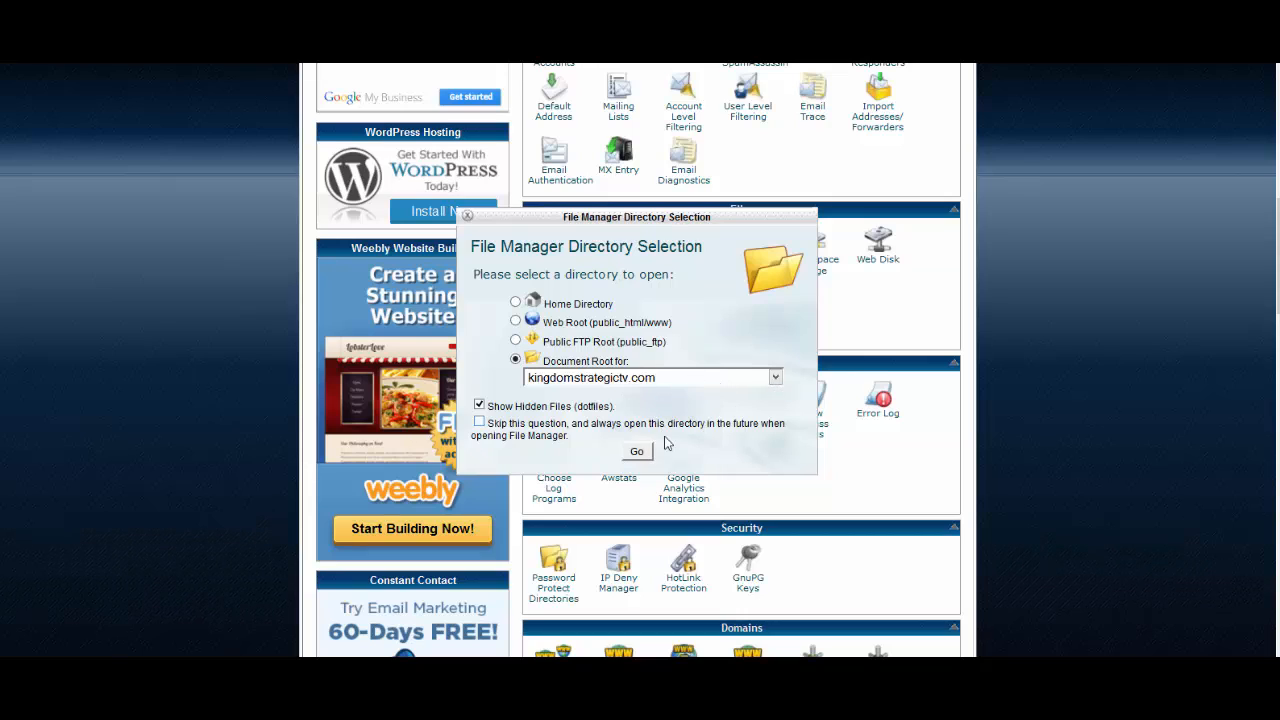
pyautogui.click(639, 453)
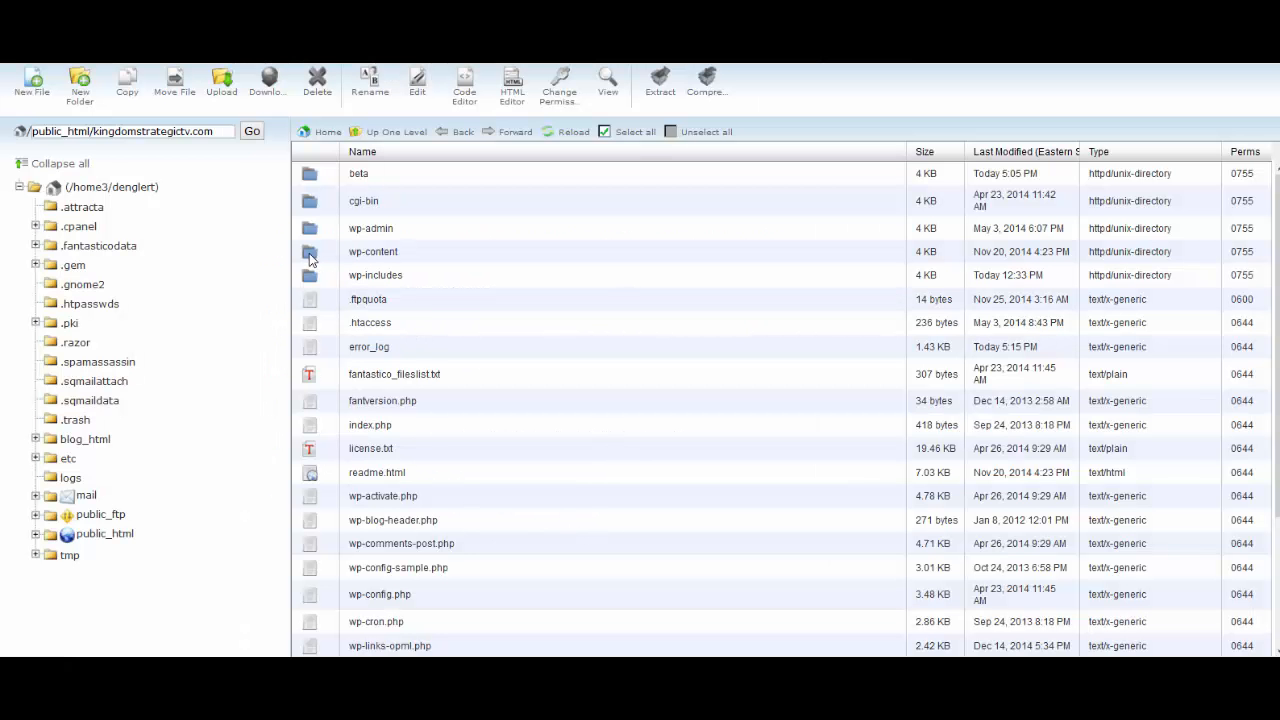
pyautogui.doubleClick(309, 256)
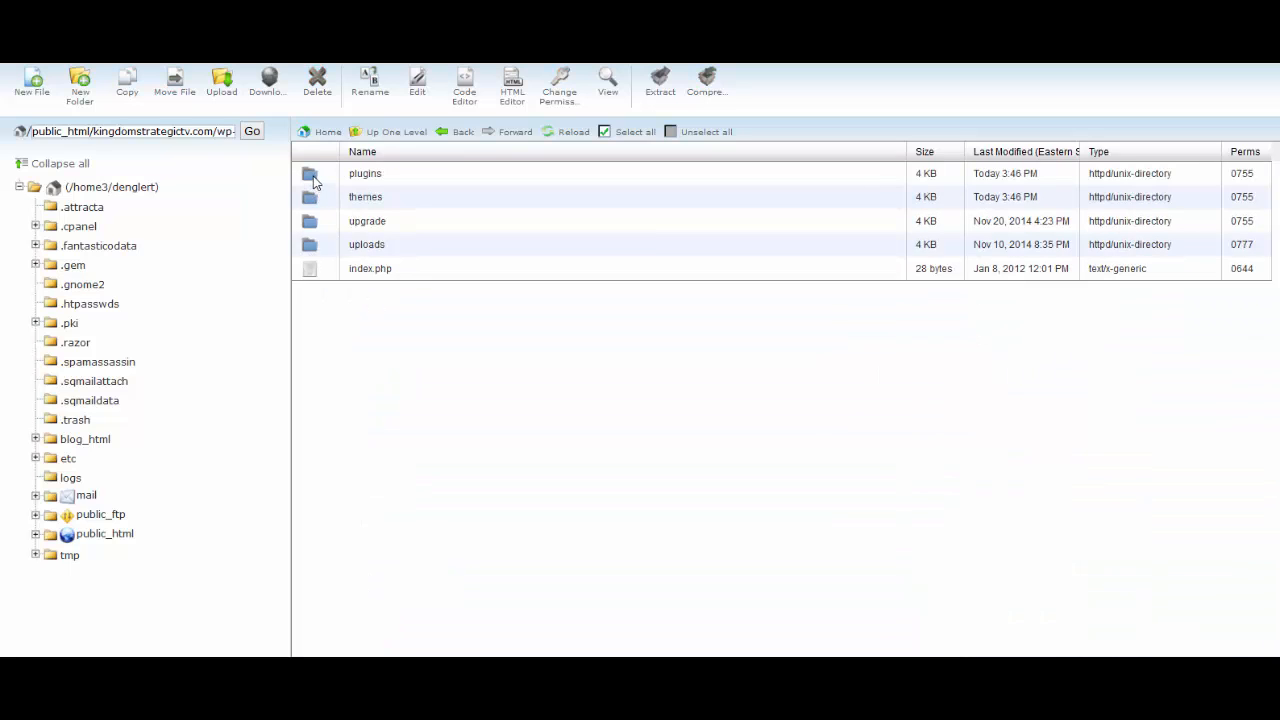
pyautogui.doubleClick(312, 178)
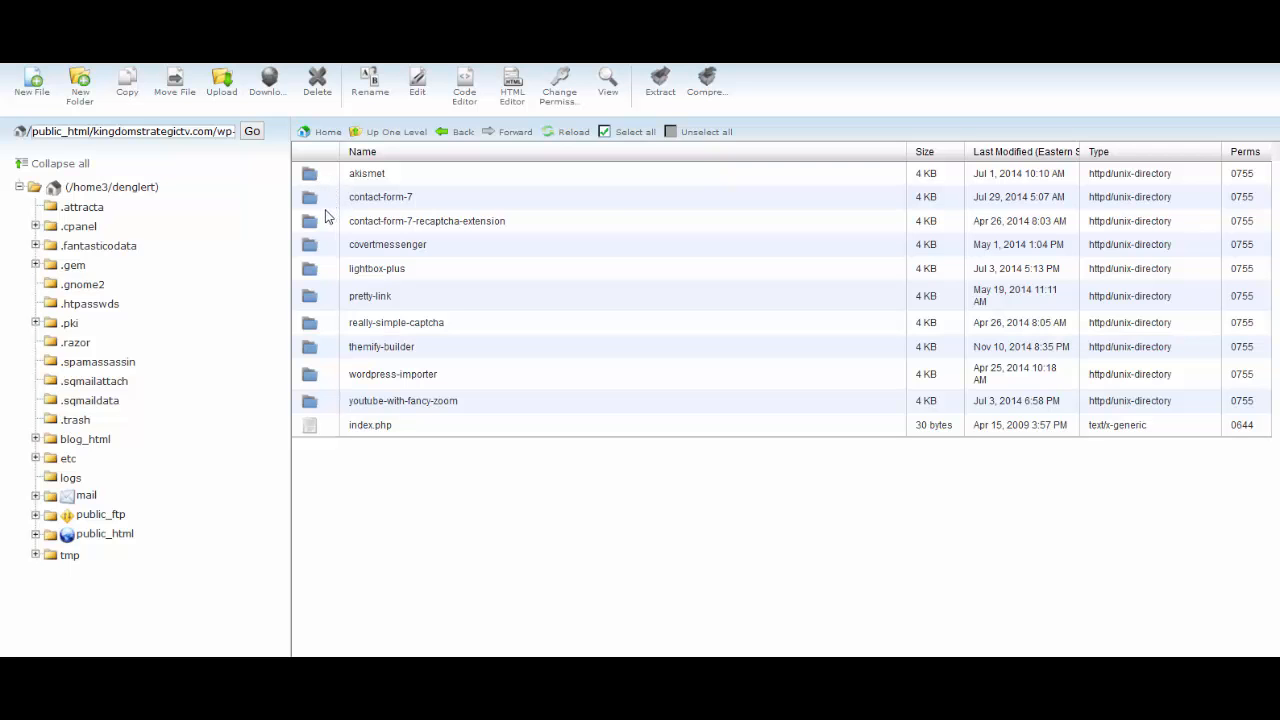
# Open the plugin subfolder pretty-link/classes/views/prli-tools.
pyautogui.doubleClick(310, 300)
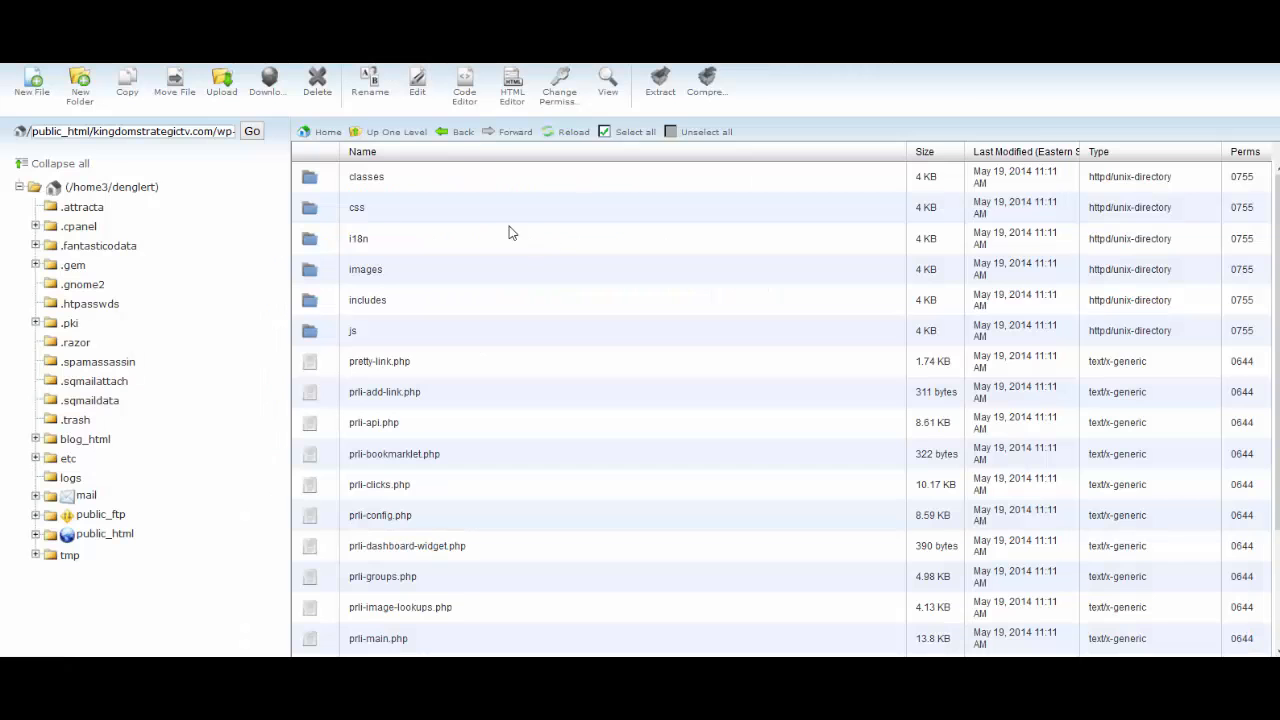
pyautogui.click(315, 180)
pyautogui.doubleClick(315, 180)
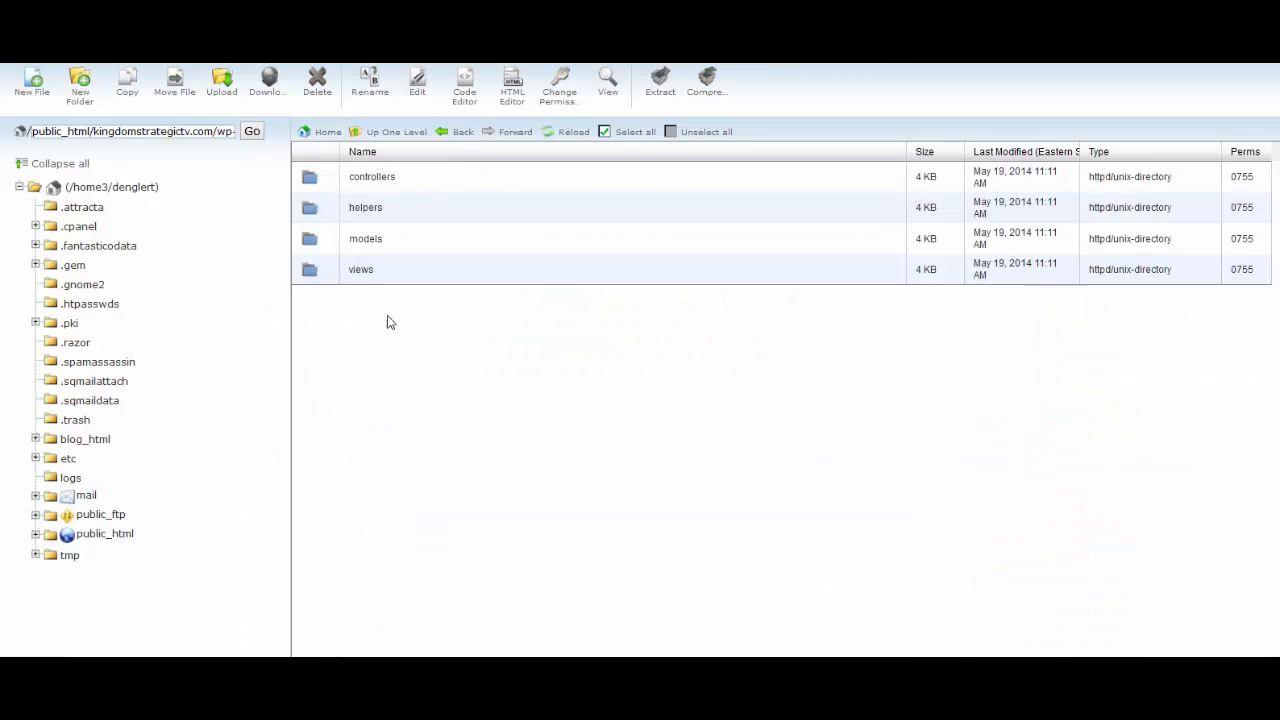
pyautogui.doubleClick(311, 271)
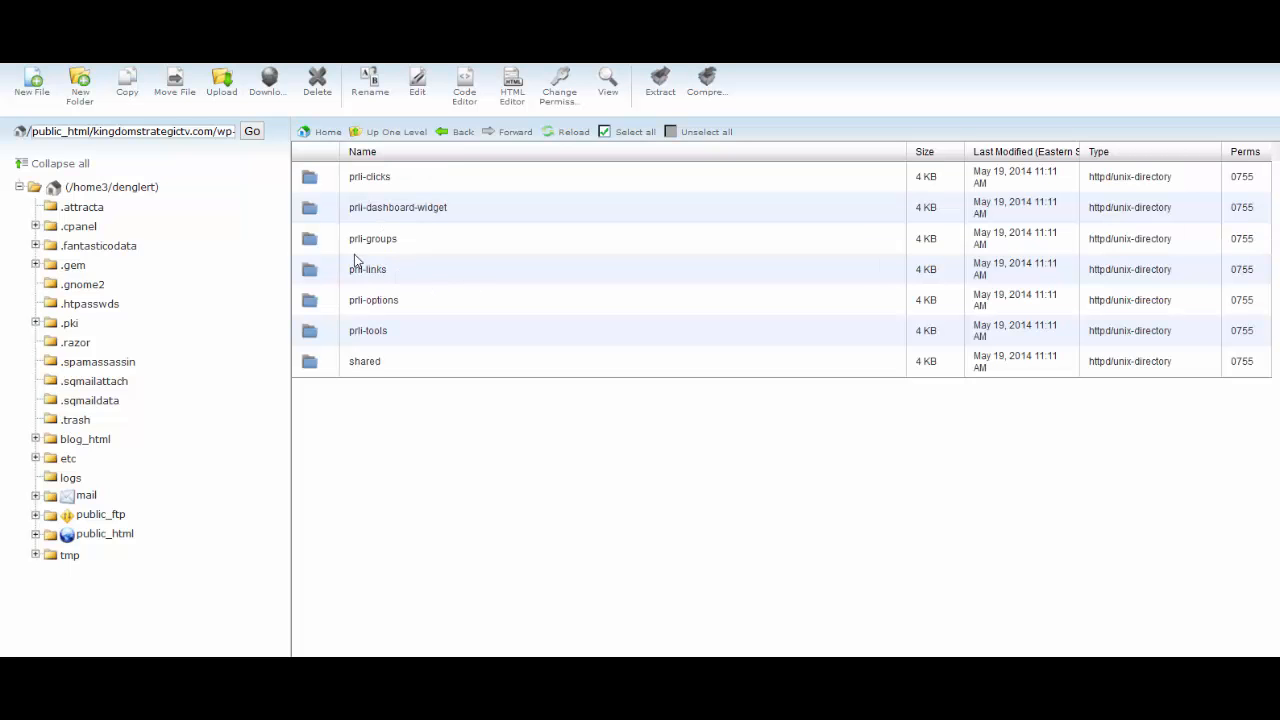
pyautogui.doubleClick(318, 336)
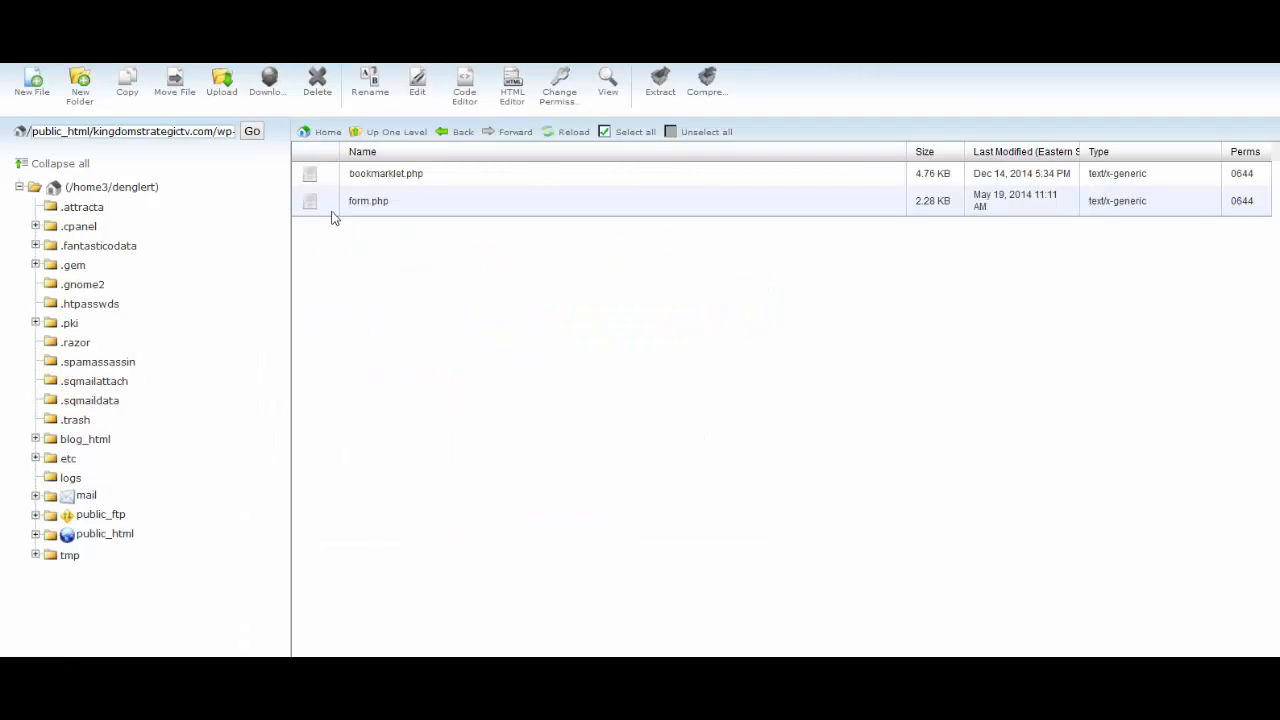
# Open bookmarklet.php for editing in the text editor with utf-8 encoding.
pyautogui.click(311, 175)
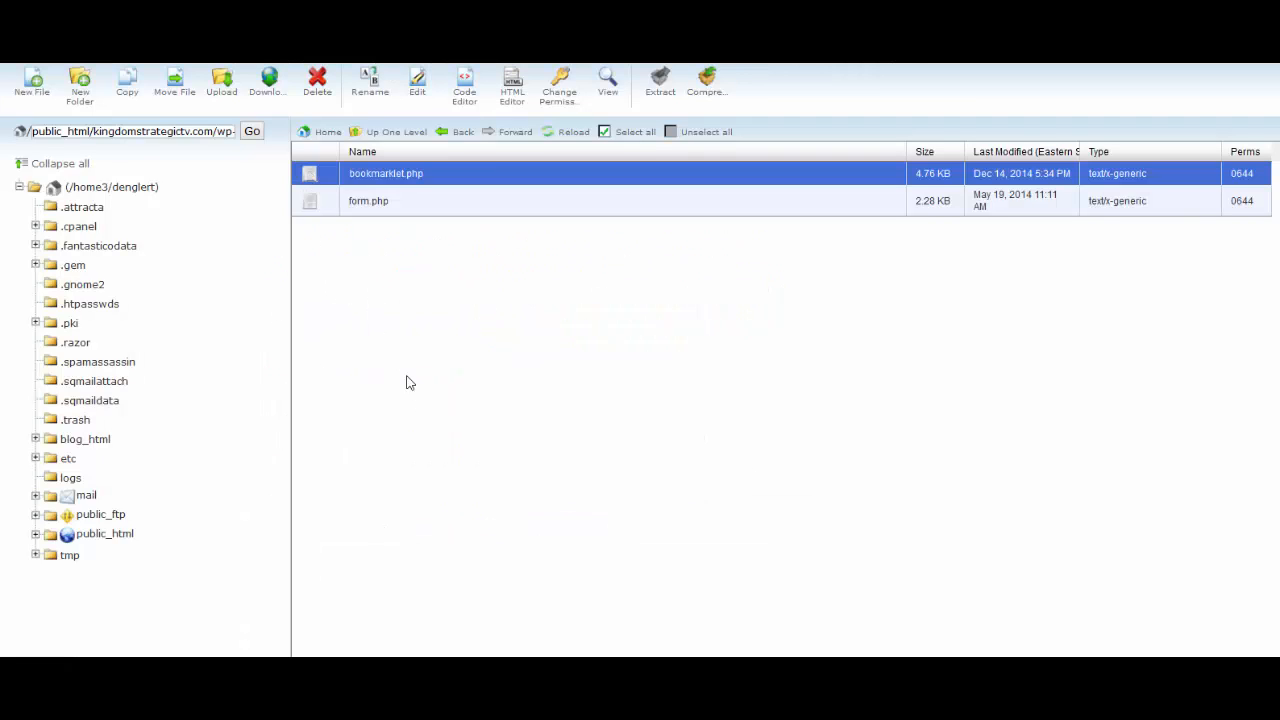
pyautogui.click(419, 85)
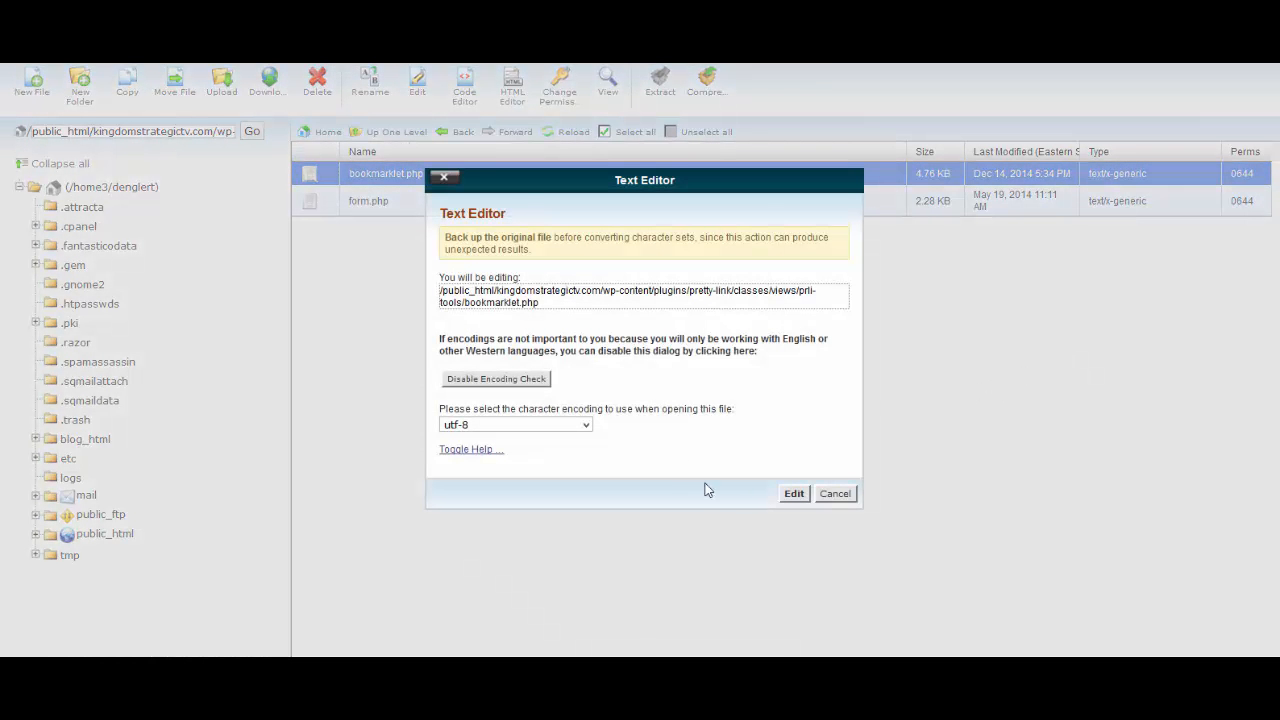
pyautogui.click(794, 494)
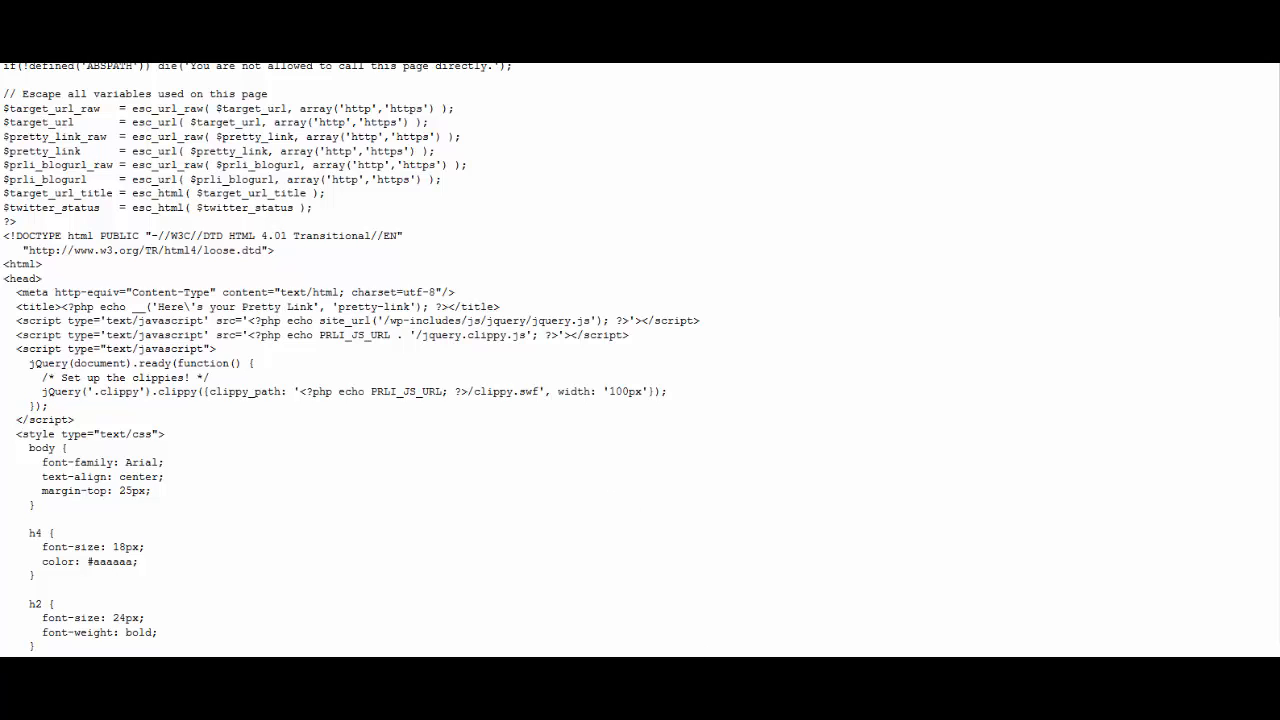
# Return to the Wordfence results and examine the suspected malware URL reported for bookmarklet.php.
pyautogui.click(800, 14)
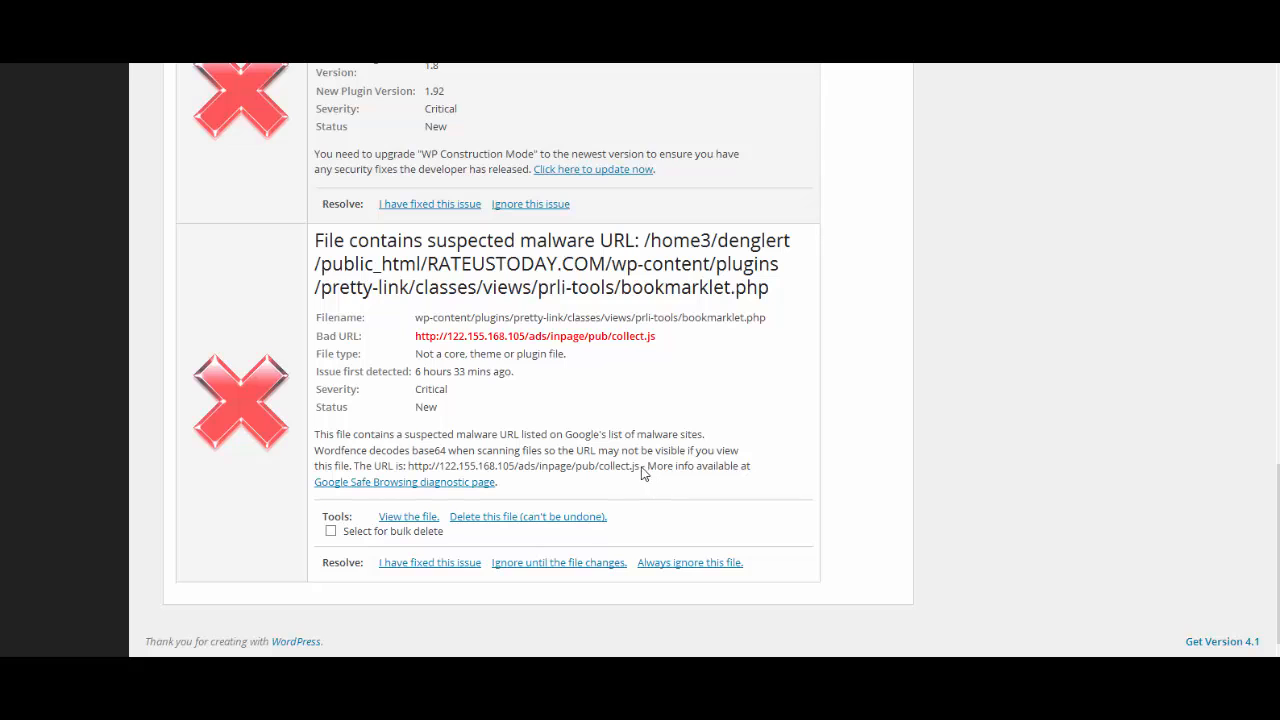
pyautogui.moveTo(639, 470); pyautogui.dragTo(409, 477)
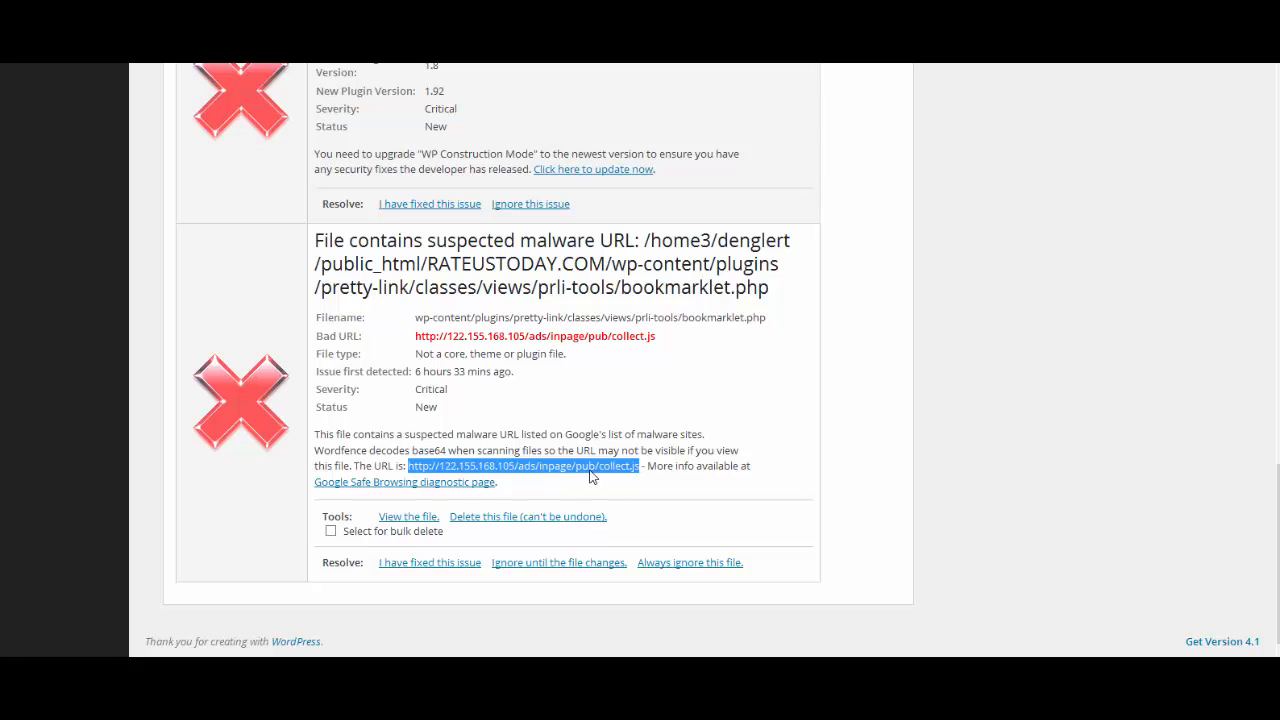
pyautogui.click(641, 491)
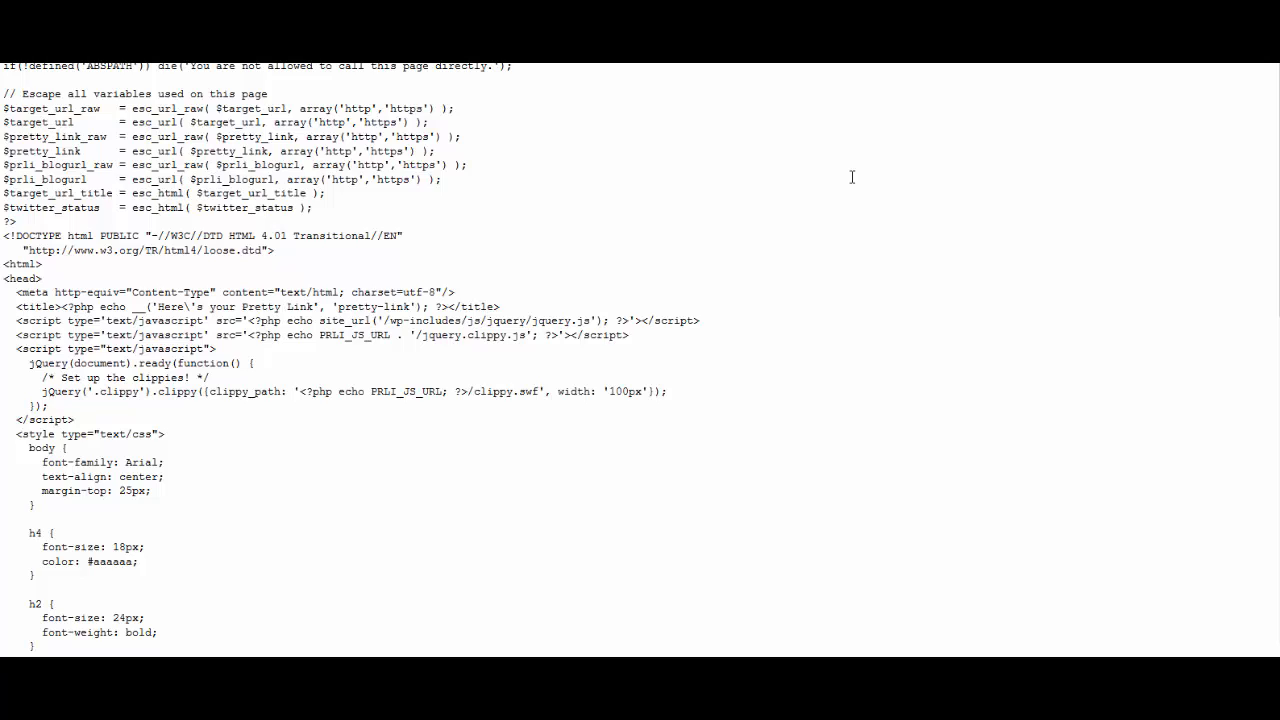
# Search the bookmarklet.php code for ".js" and highlight all matches.
pyautogui.hotkey('ctrl', 'f')
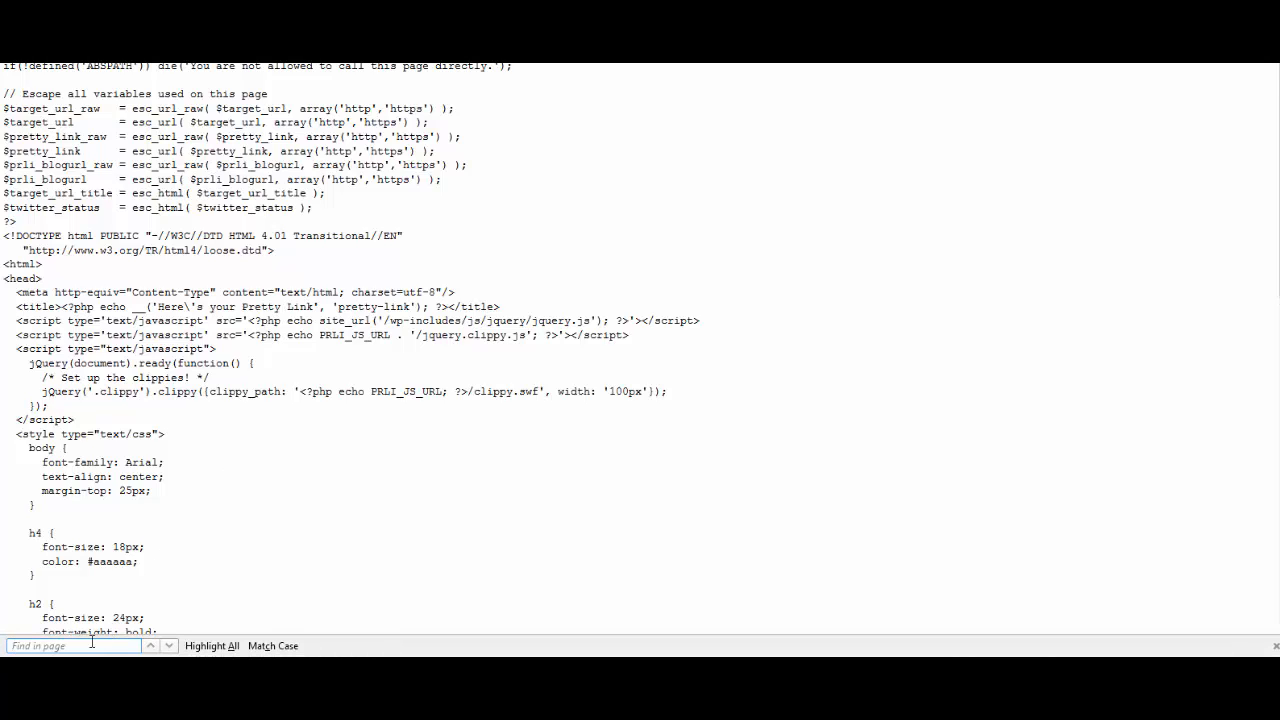
pyautogui.write('.js')
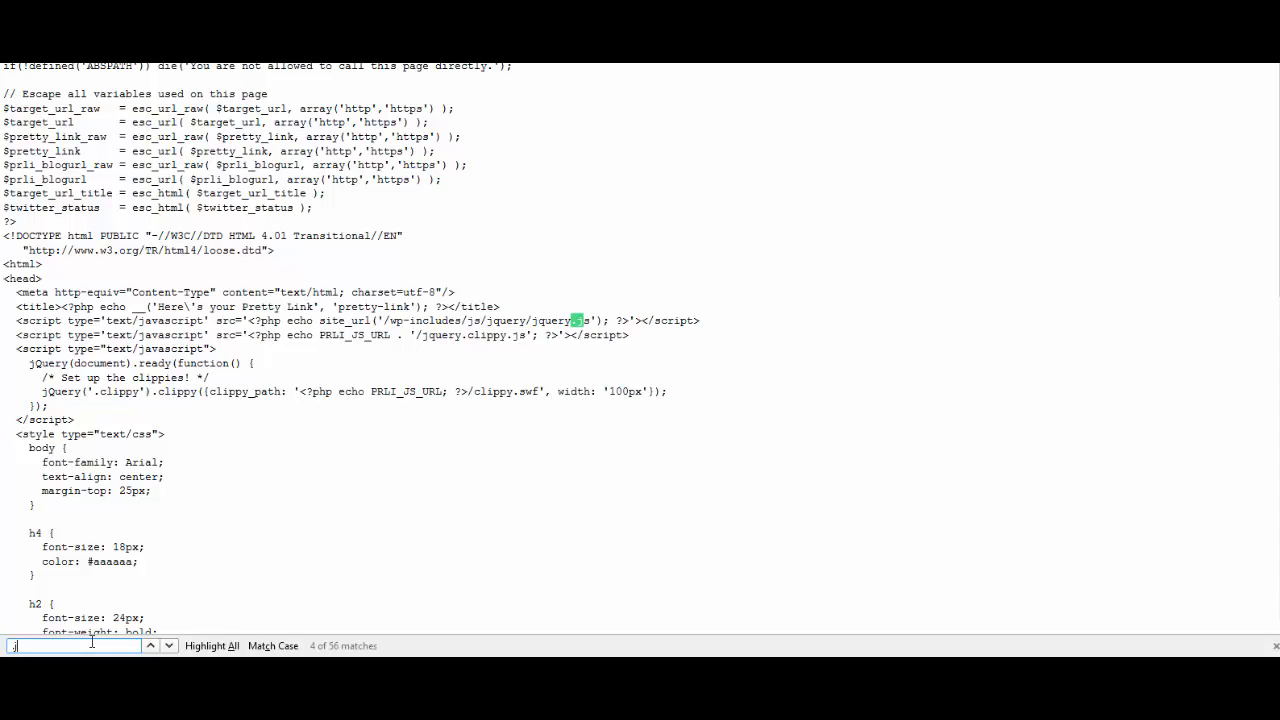
pyautogui.click(157, 646)
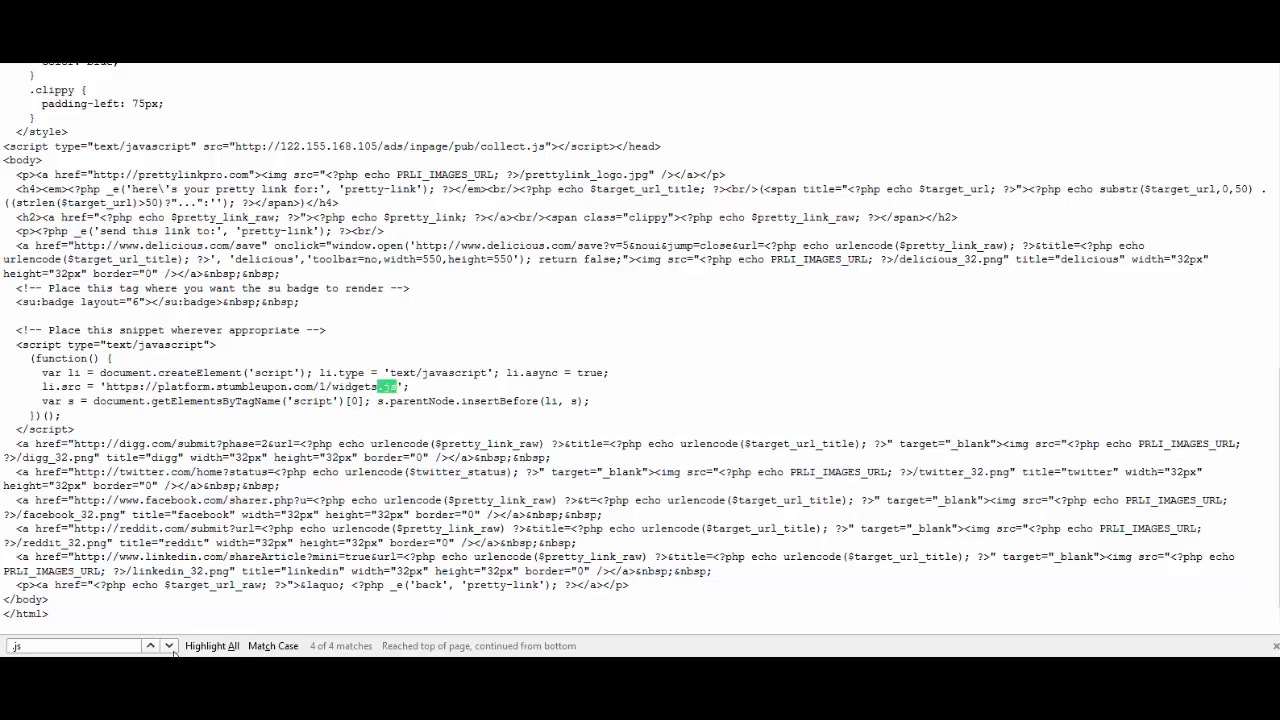
pyautogui.click(212, 646)
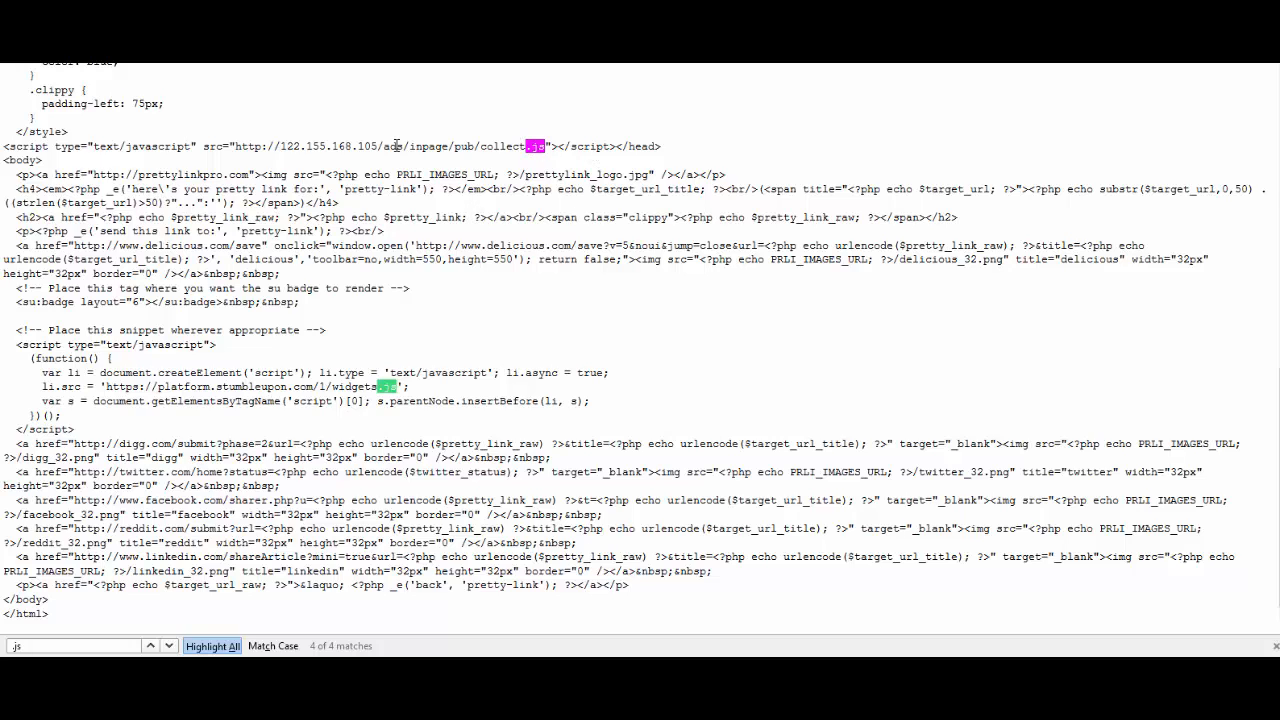
pyautogui.click(541, 146)
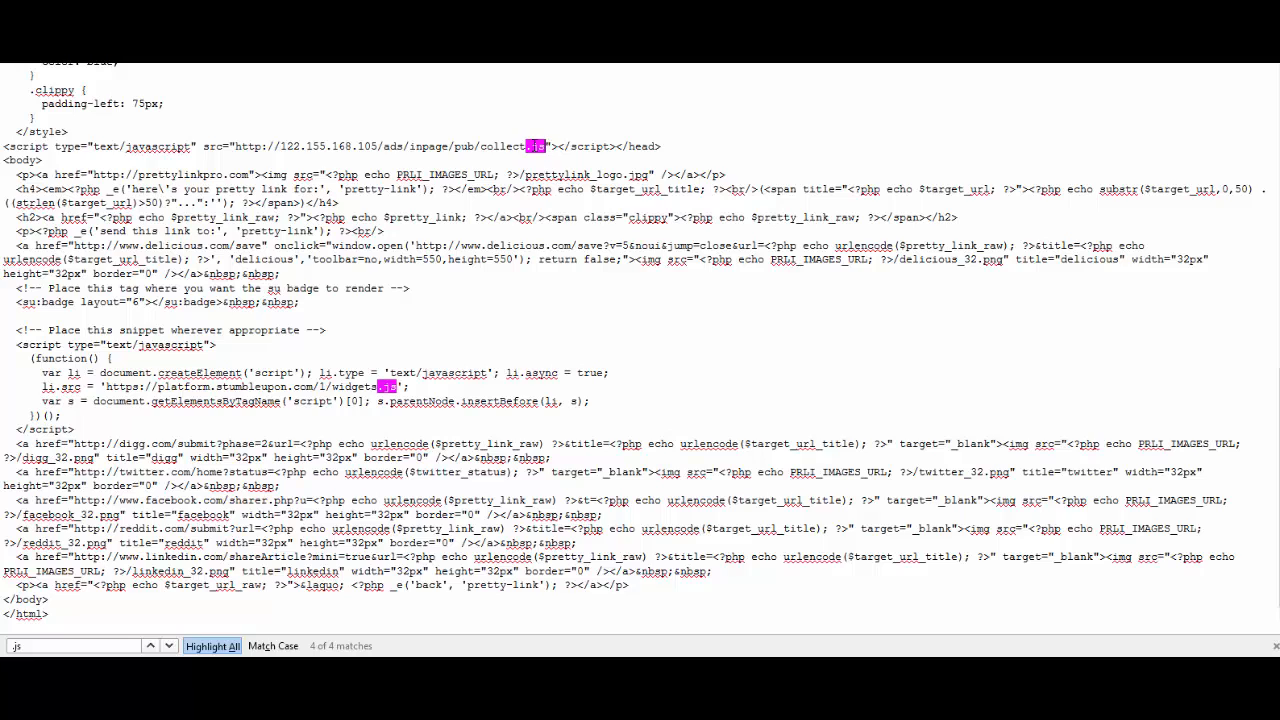
pyautogui.moveTo(545, 146); pyautogui.dragTo(228, 146)
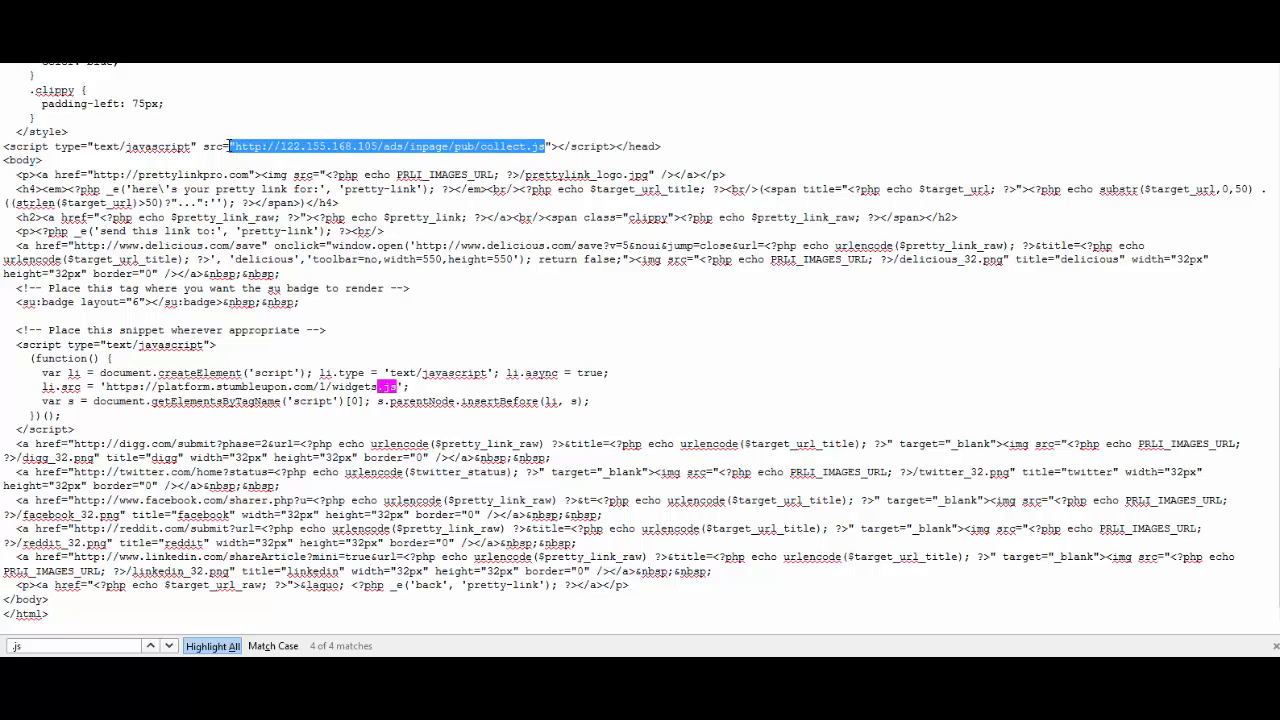
pyautogui.click(580, 92)
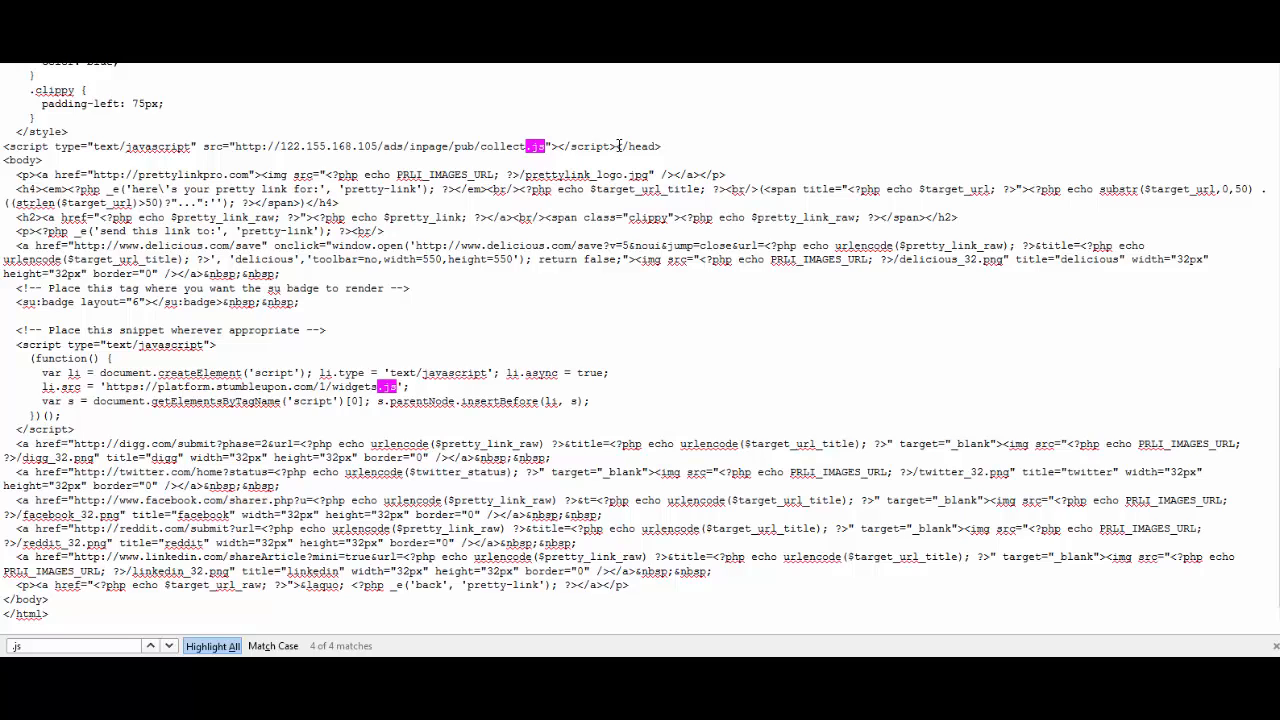
pyautogui.moveTo(659, 146); pyautogui.dragTo(618, 147)
pyautogui.click(694, 150)
pyautogui.moveTo(617, 147); pyautogui.dragTo(3, 147)
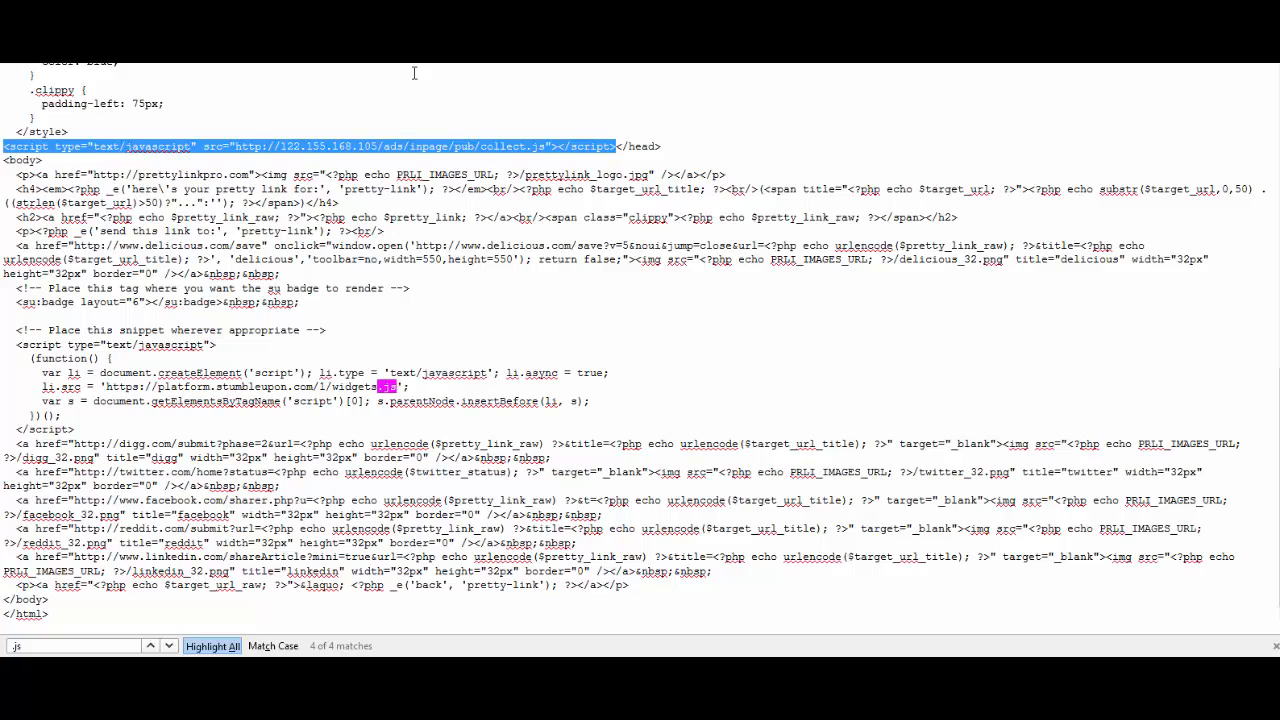
pyautogui.press('Delete')
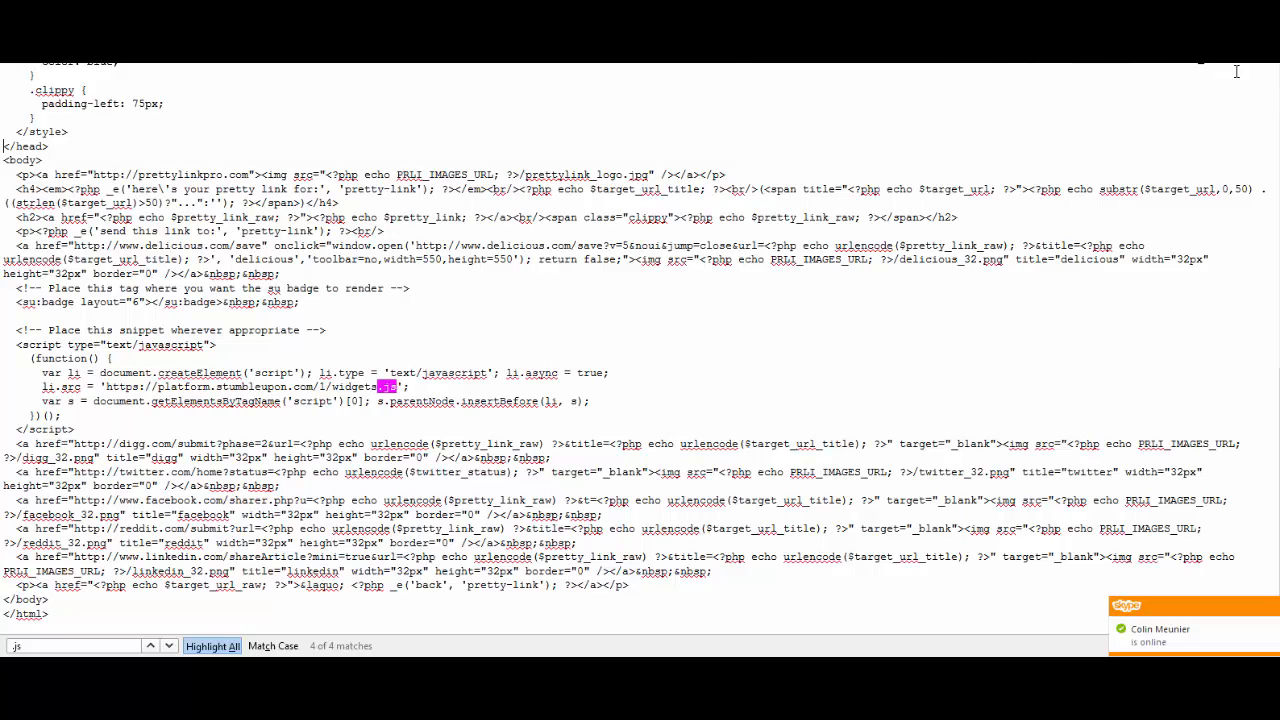
pyautogui.moveTo(1243, 146); pyautogui.dragTo(1243, 107)
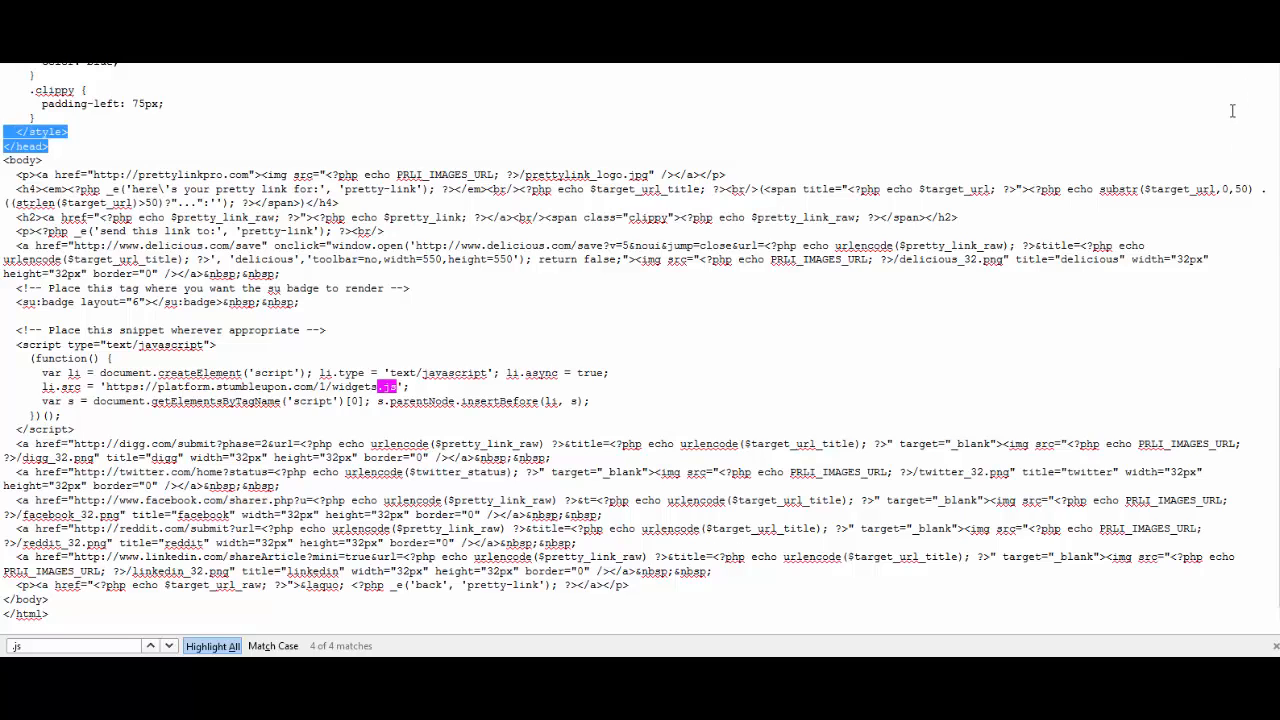
pyautogui.click(1226, 103)
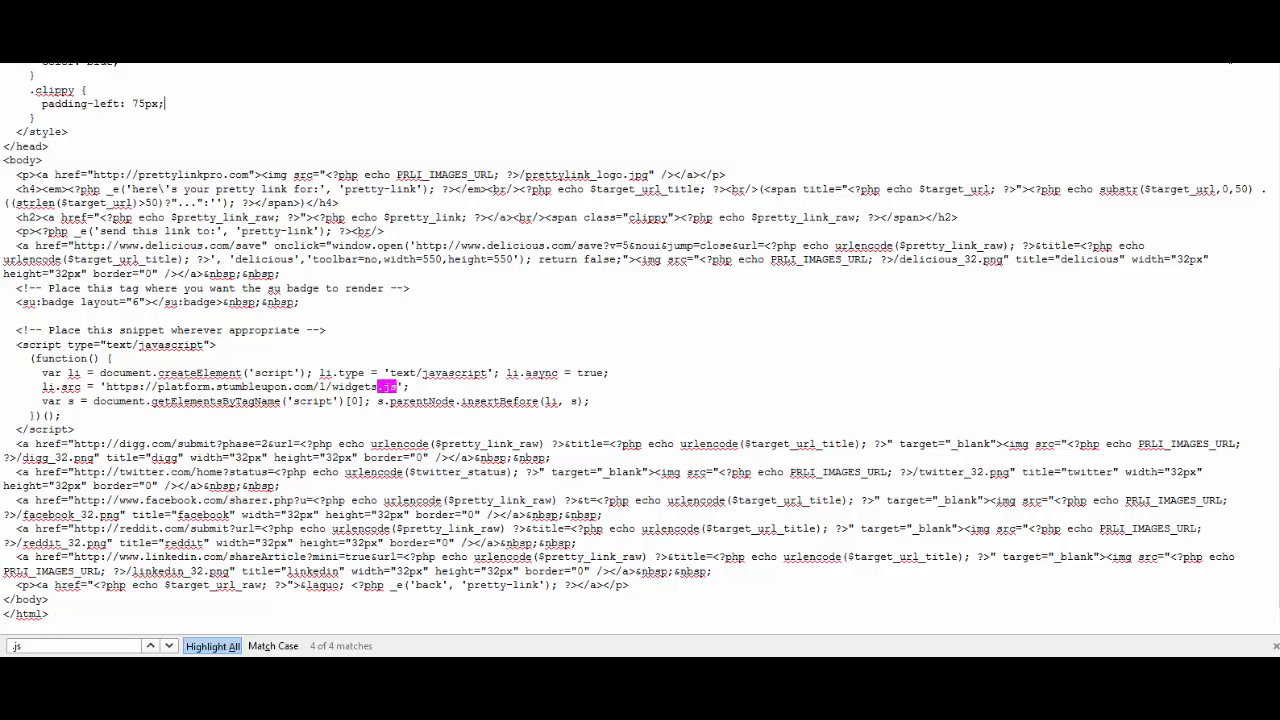
pyautogui.hotkey('ctrl', 's')
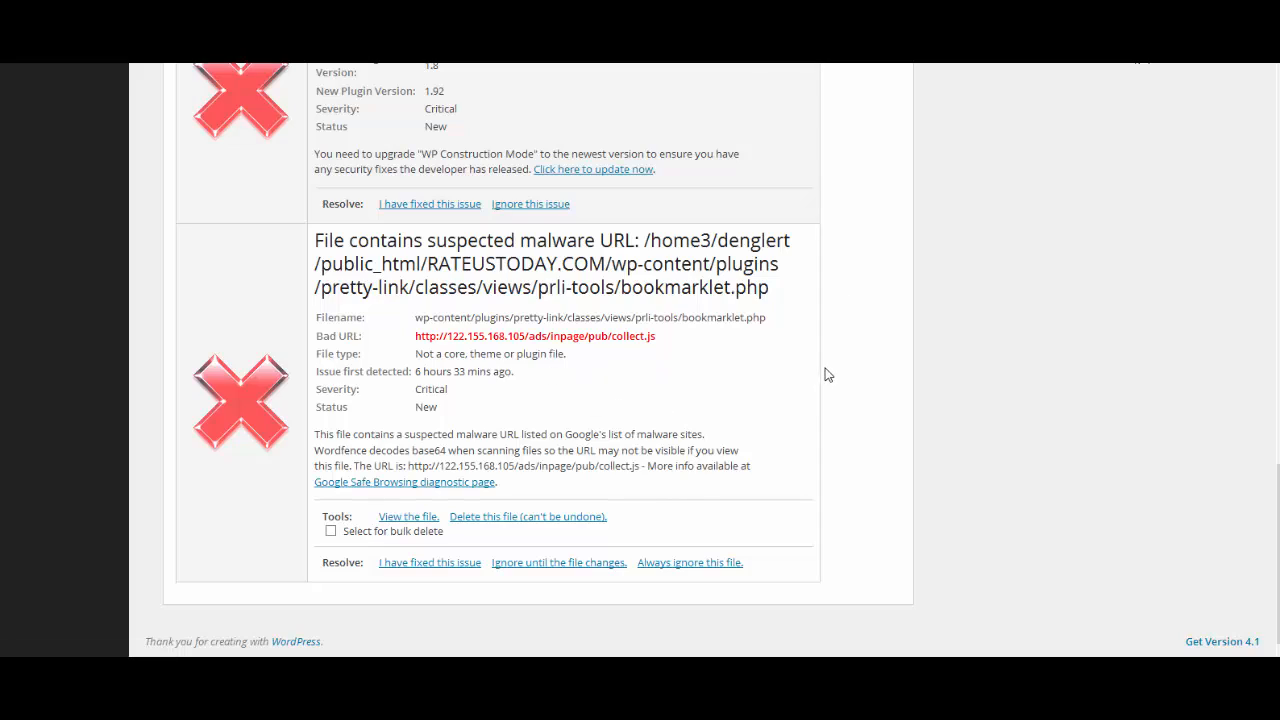
# Run a new Wordfence scan from the WordPress dashboard and review the New Issues list down to the bookmarklet.php entry.
pyautogui.scroll(15, 827, 375)
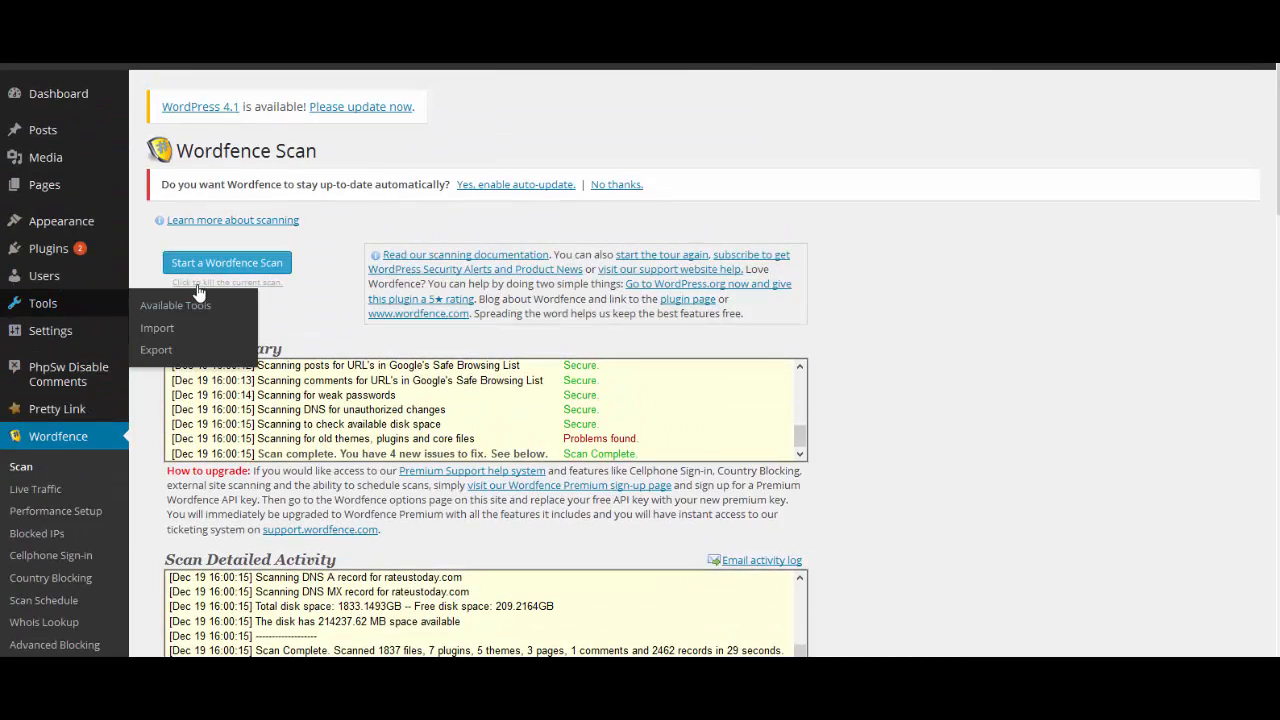
pyautogui.click(195, 265)
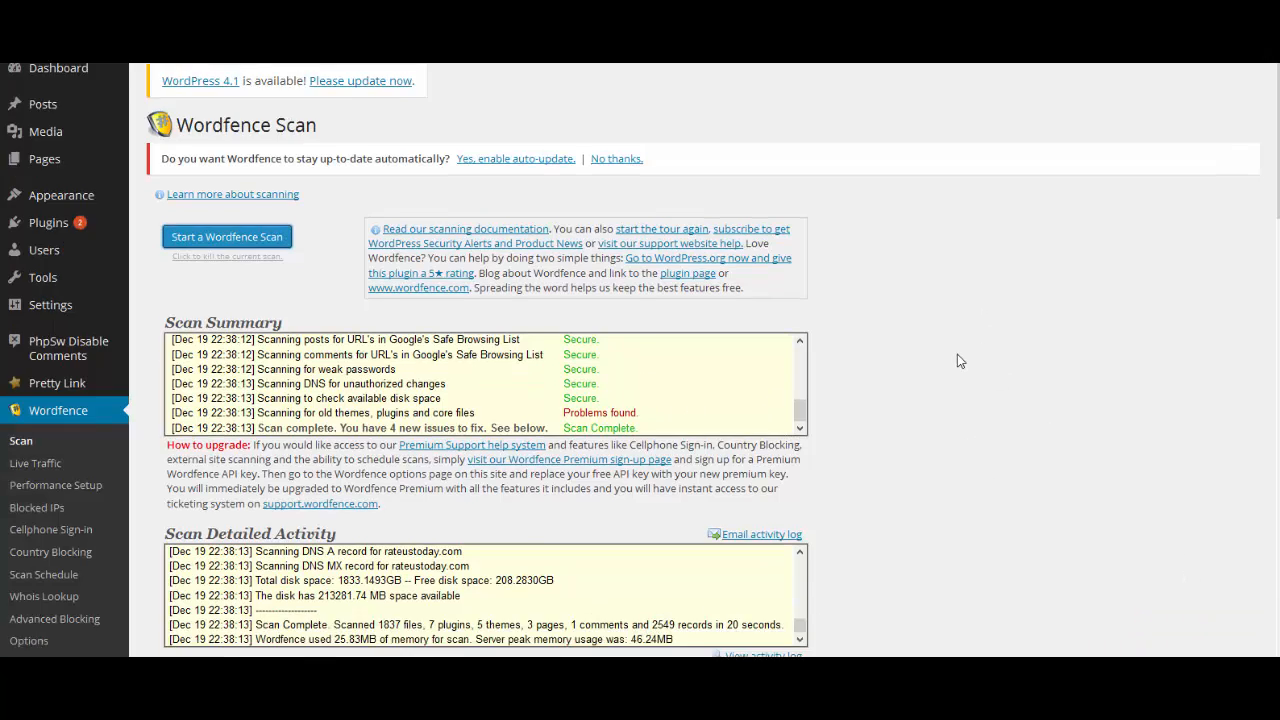
pyautogui.scroll(-3, 960, 355)
pyautogui.scroll(-7, 966, 358)
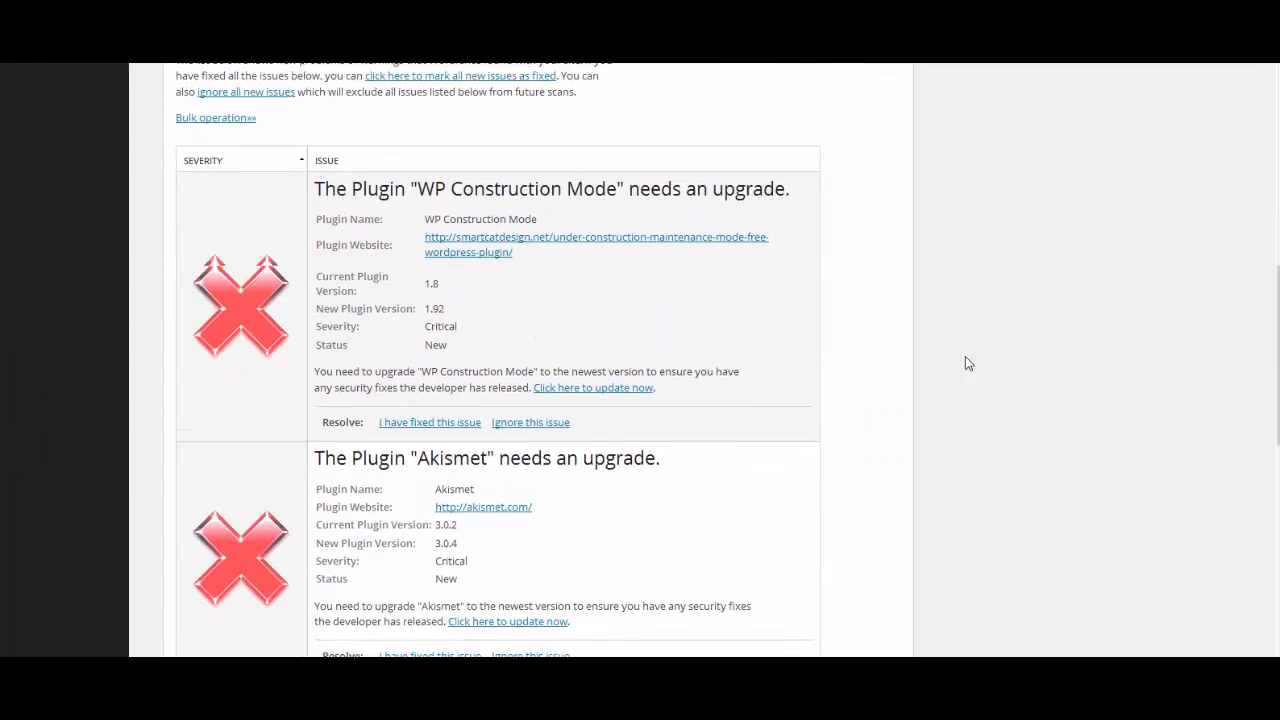
pyautogui.scroll(-4, 965, 357)
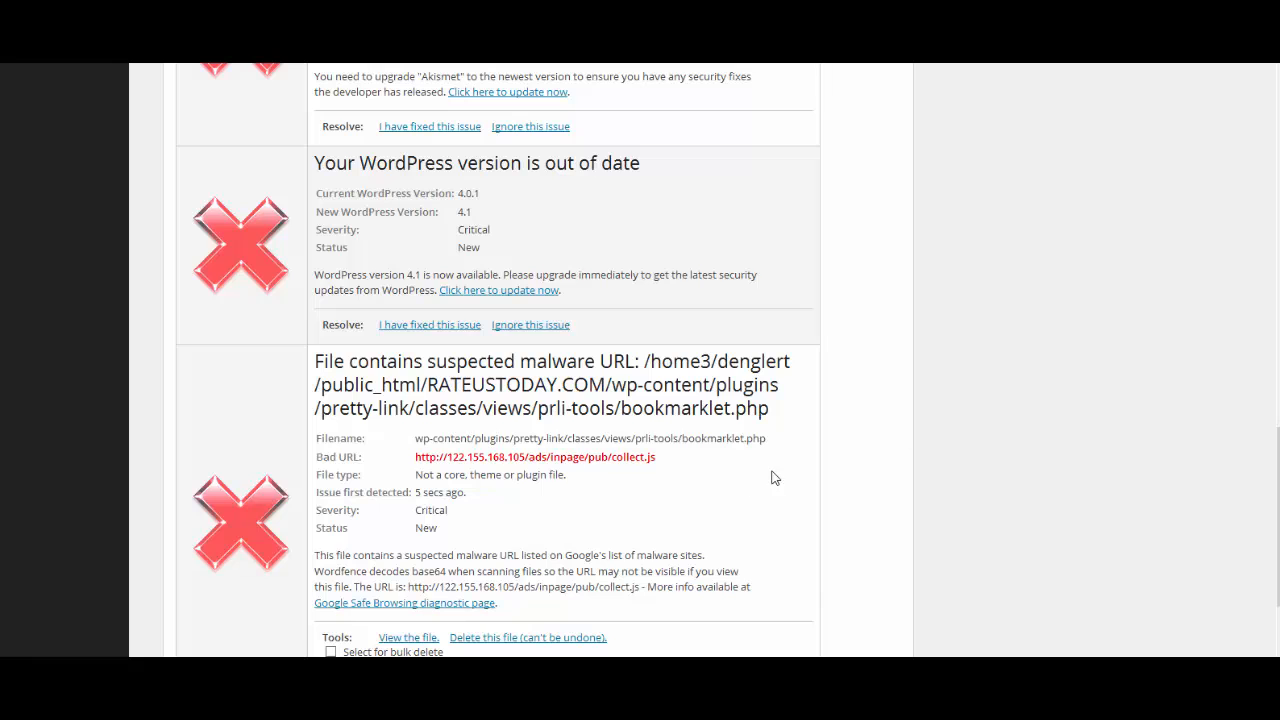
pyautogui.scroll(-2, 907, 440)
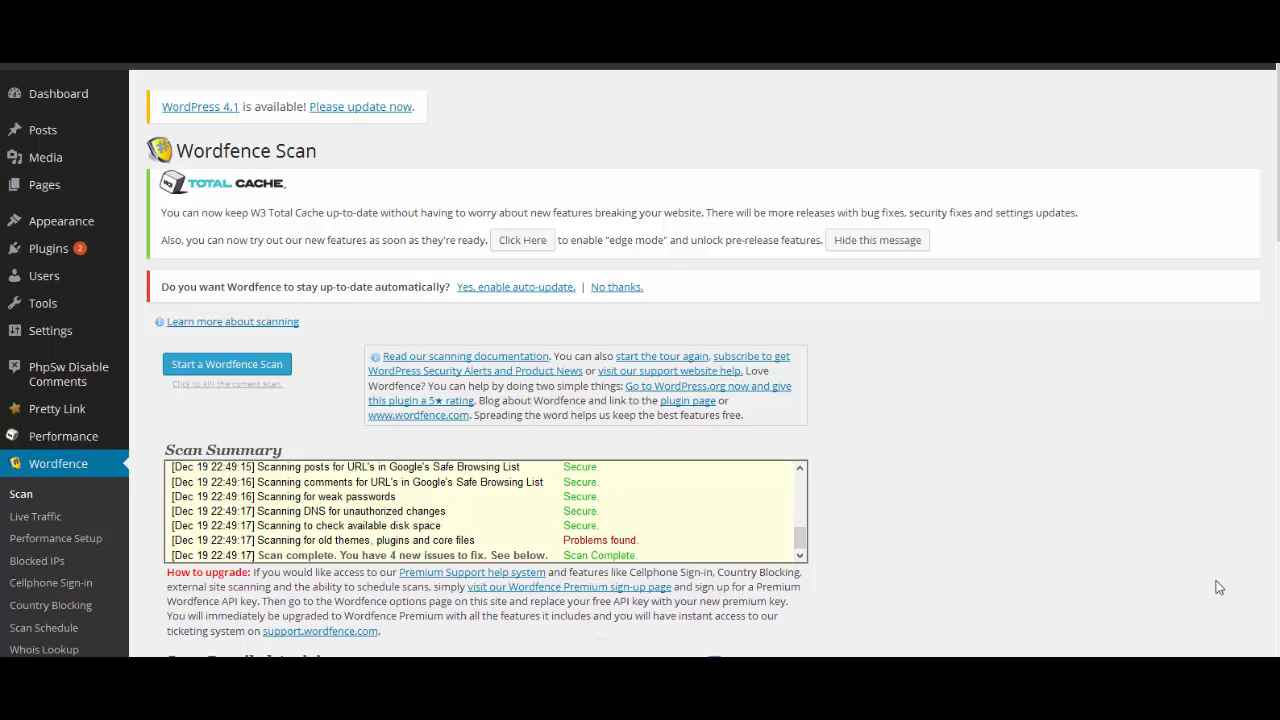
# Review the latest Wordfence scan's summary, detailed activity and new issues, and return to the start of the page.
pyautogui.scroll(-10, 1004, 377)
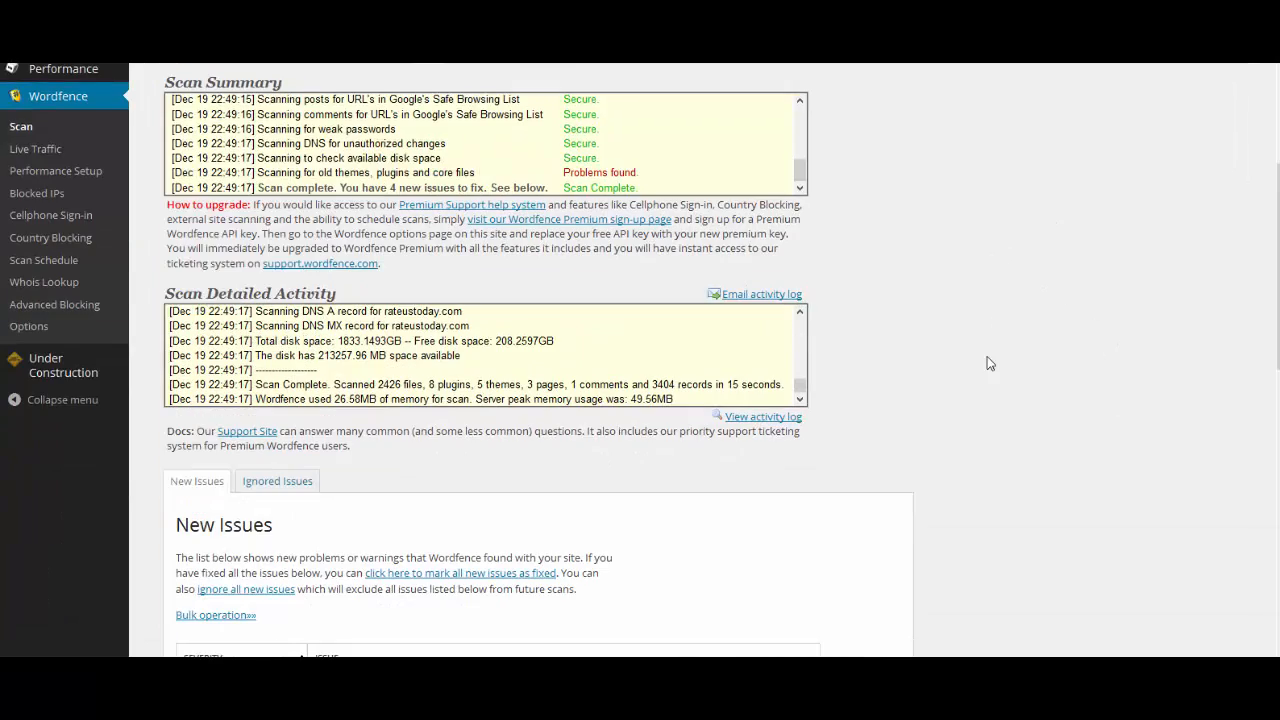
pyautogui.scroll(12, 984, 350)
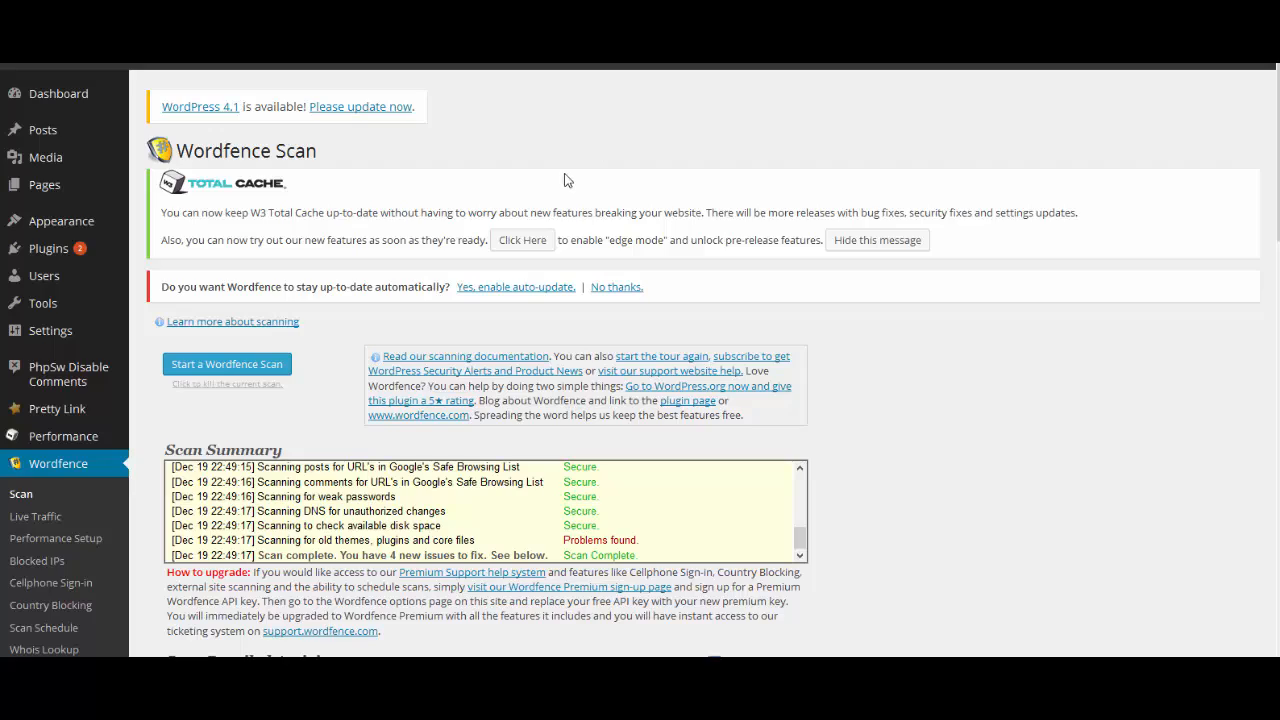
# Examine the New Issues list of the completed Wordfence scan down to the Akismet entry, checking for remaining infected files.
pyautogui.scroll(-8, 903, 220)
pyautogui.scroll(-3, 928, 250)
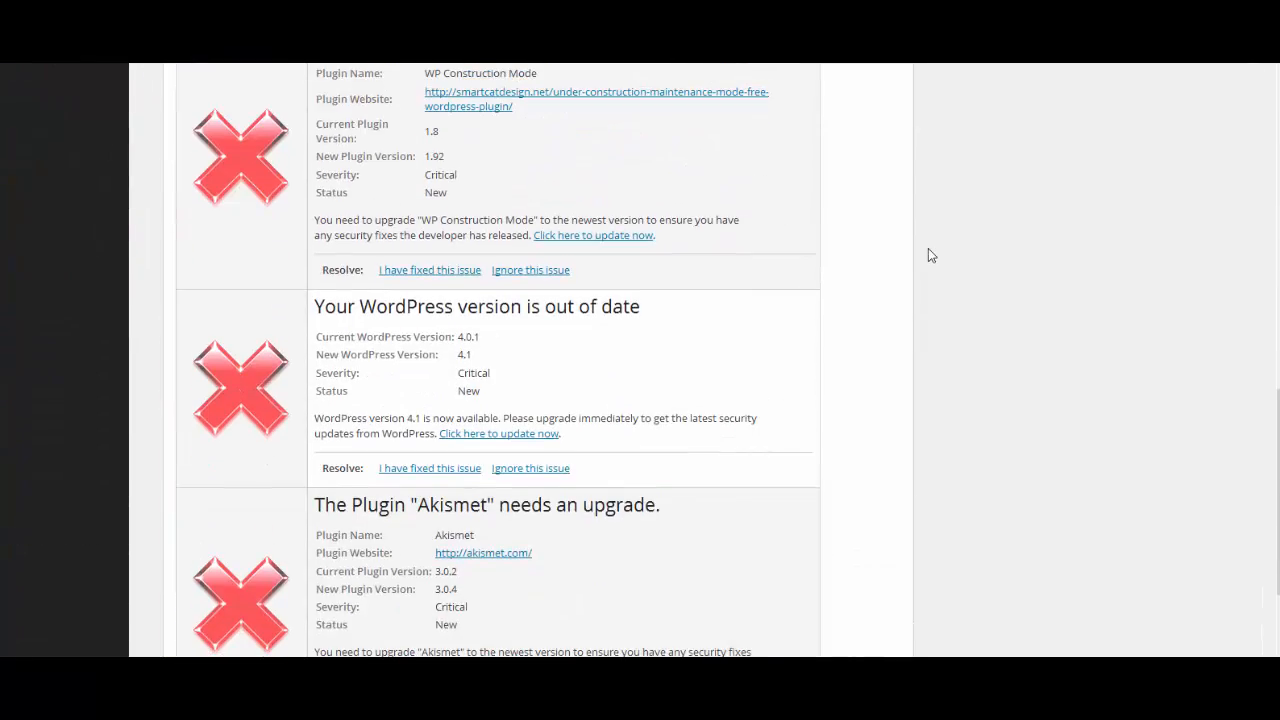
pyautogui.scroll(-2, 928, 248)
pyautogui.scroll(13, 928, 254)
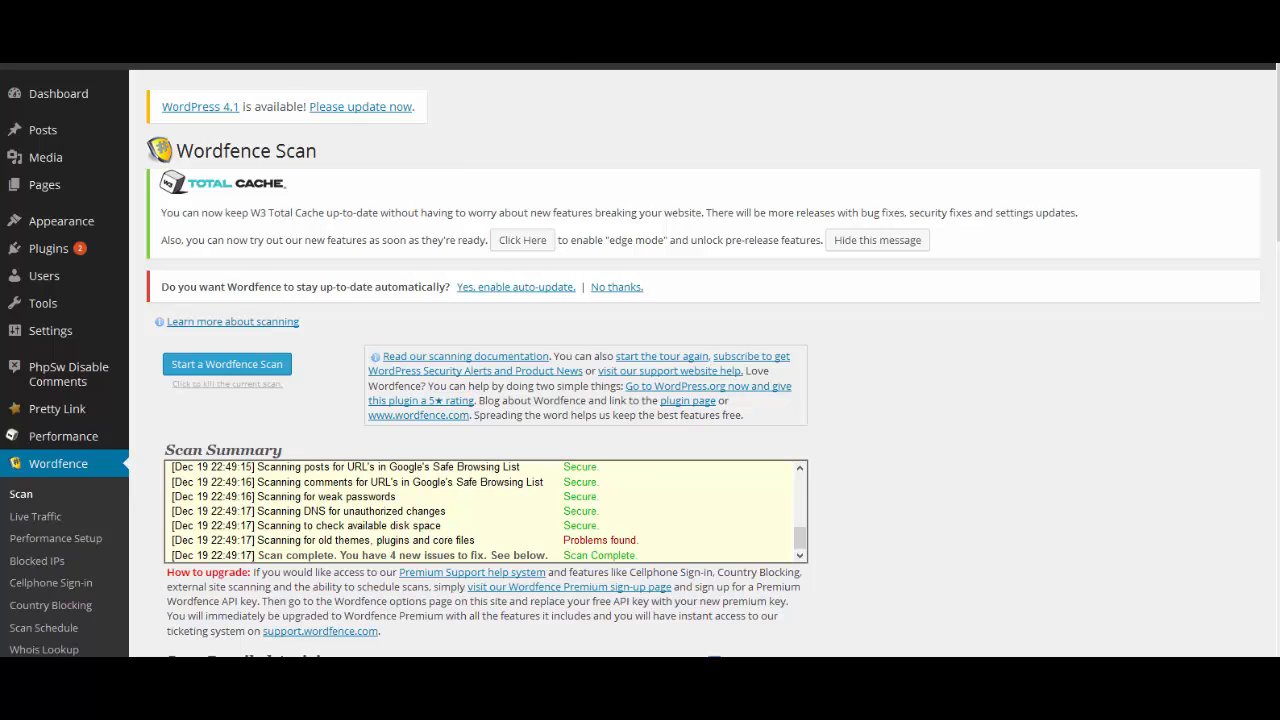
pyautogui.scroll(-8, 880, 330)
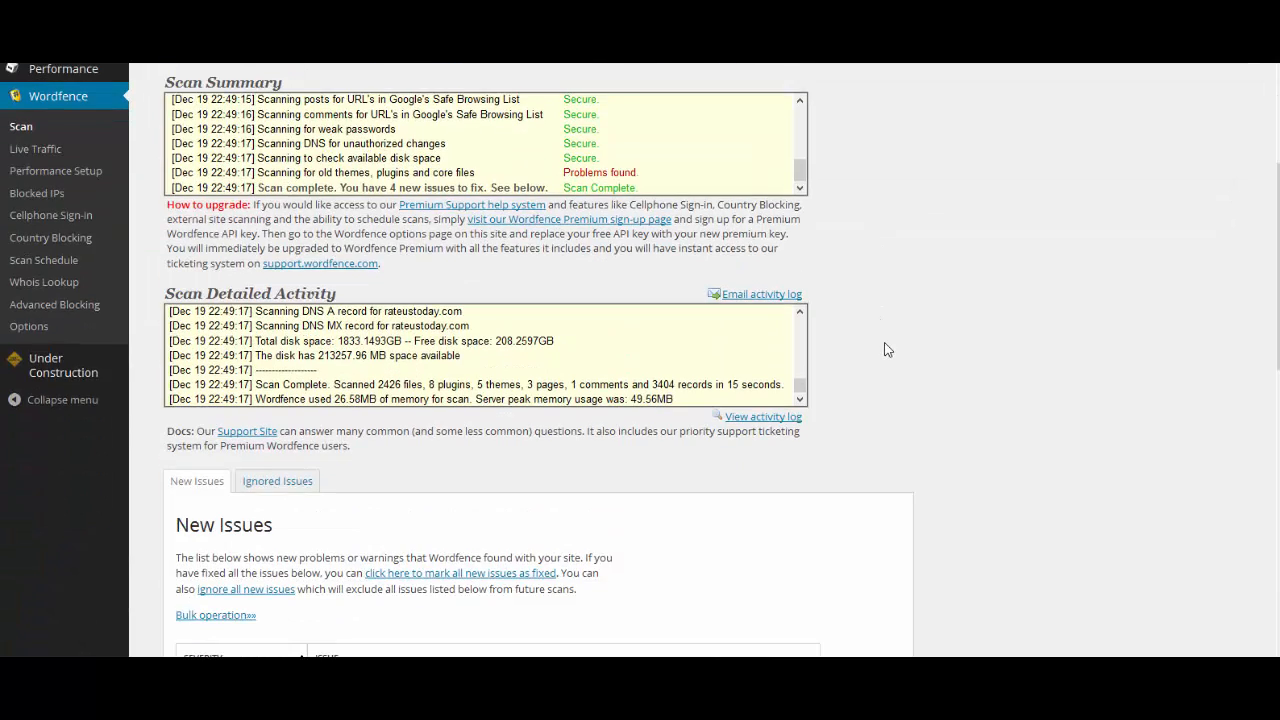
pyautogui.scroll(-4, 686, 514)
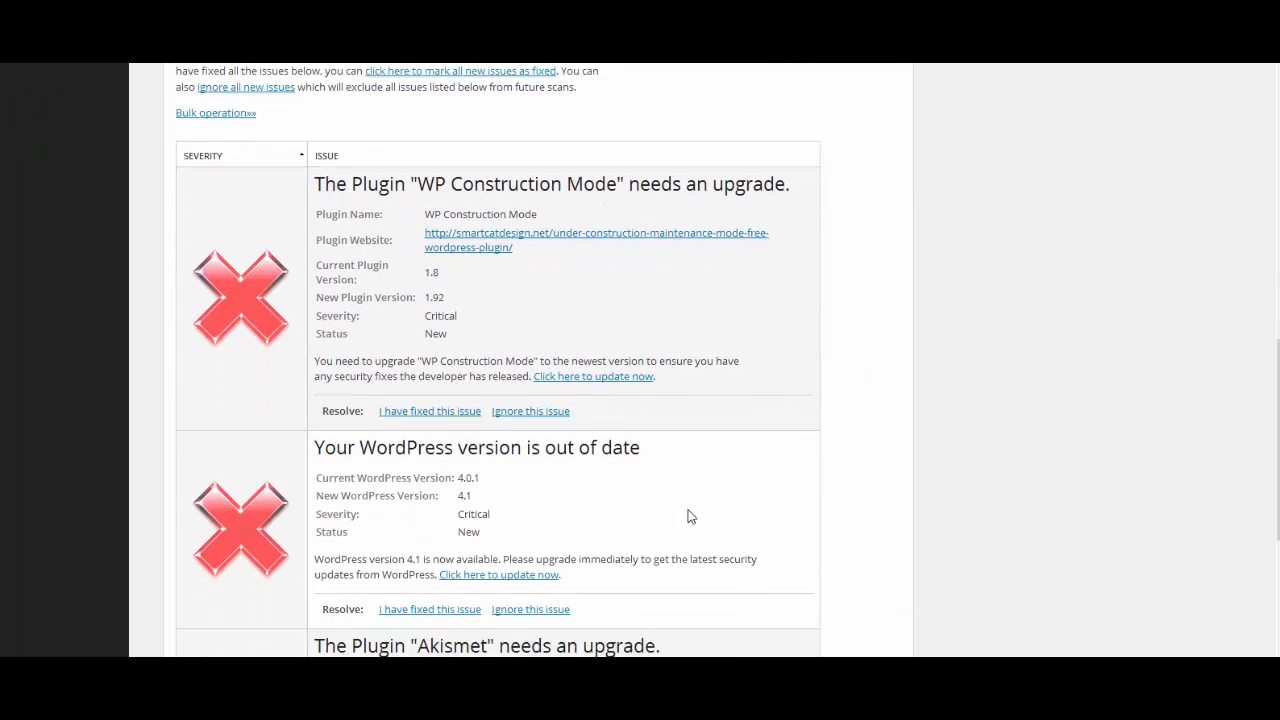
pyautogui.scroll(-3, 634, 506)
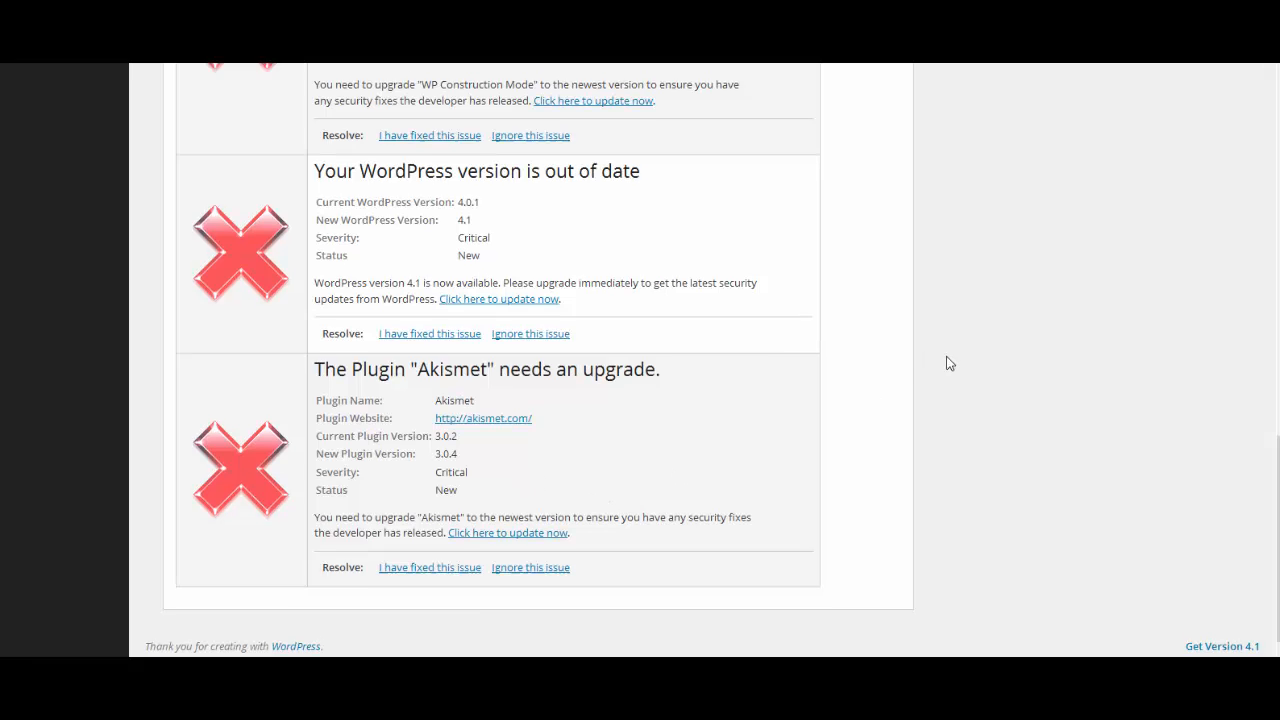
pyautogui.scroll(15, 948, 363)
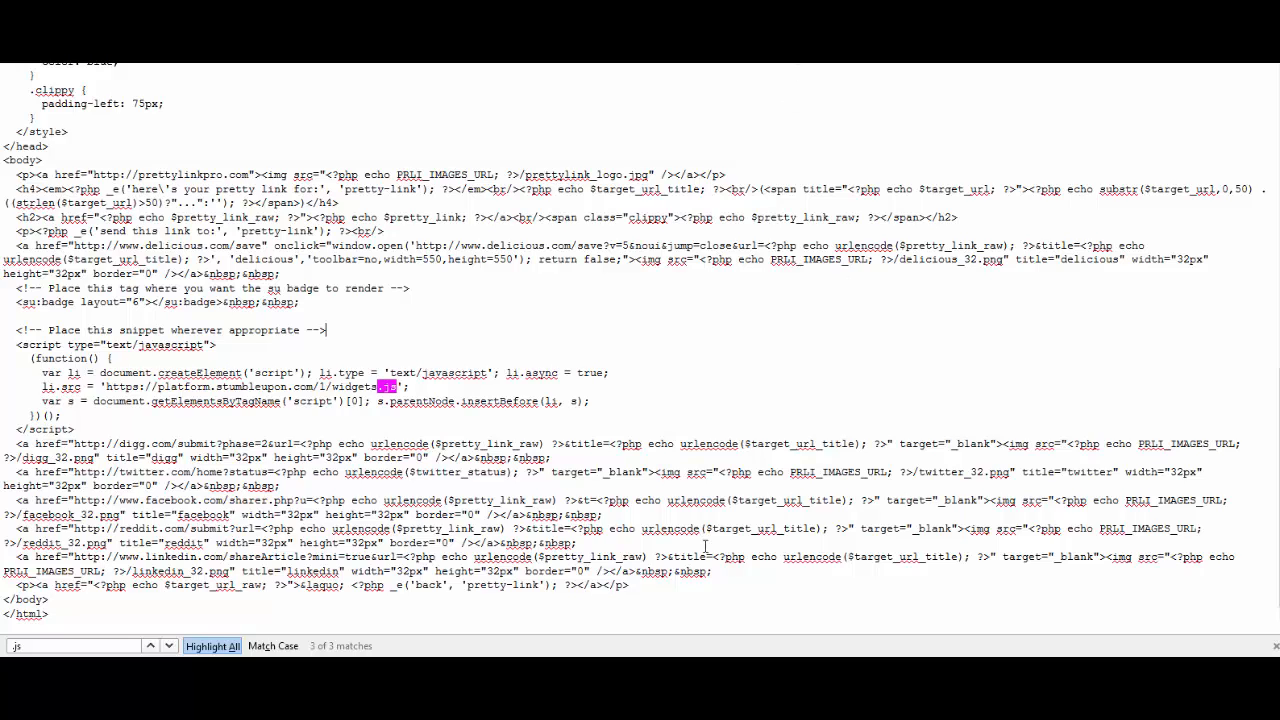
# Switch to FileZilla and view the contents of the remote wp-admin and wp-content folders.
pyautogui.hotkey('alt', 'Tab')
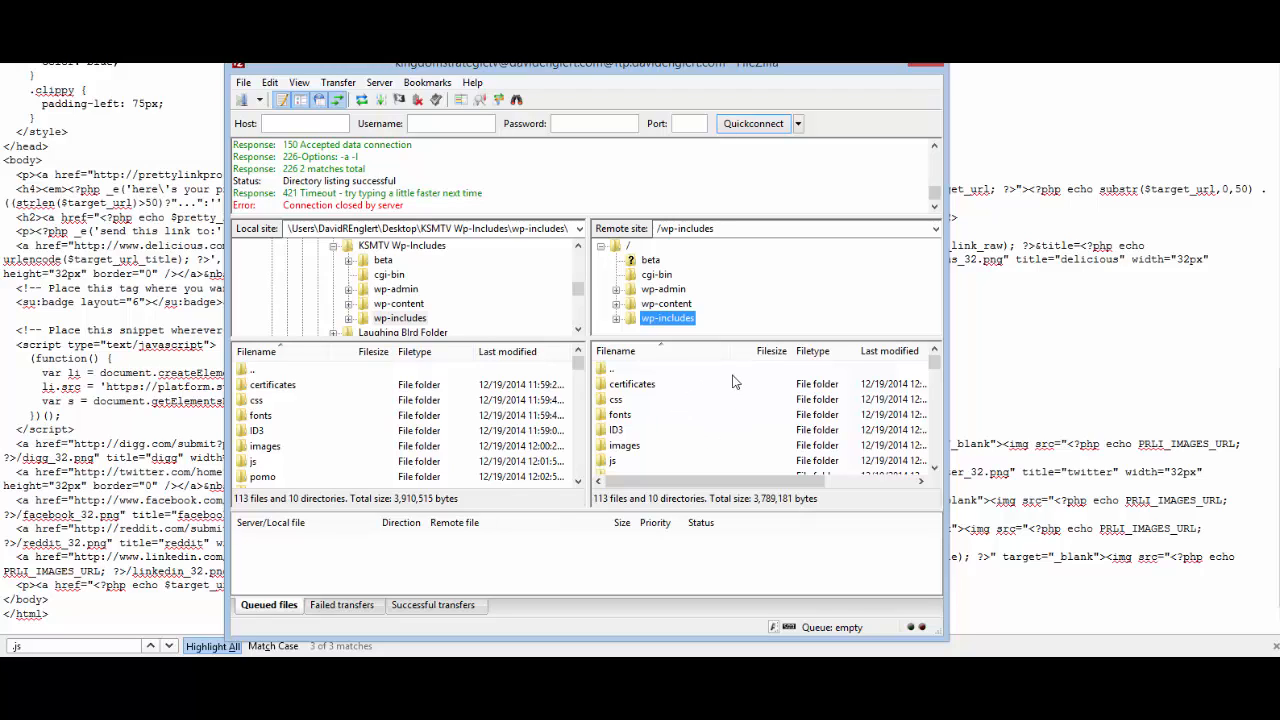
pyautogui.click(632, 290)
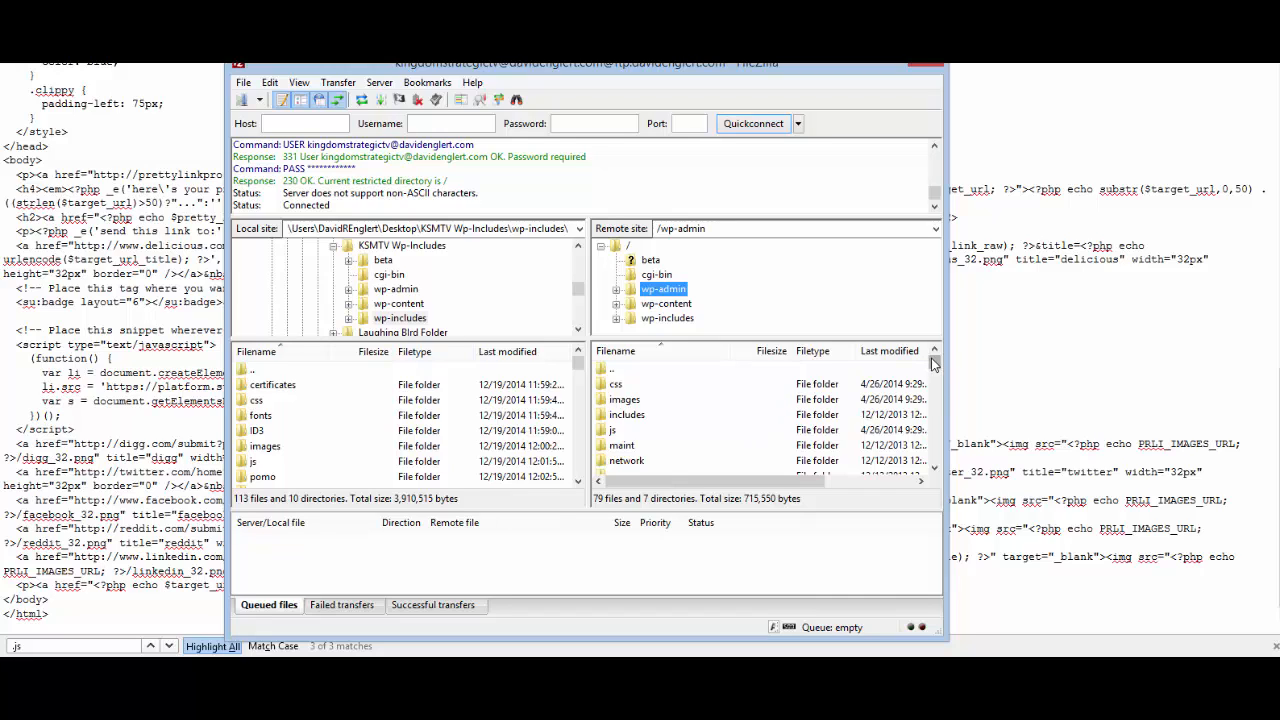
pyautogui.moveTo(934, 364); pyautogui.dragTo(933, 362)
pyautogui.click(650, 307)
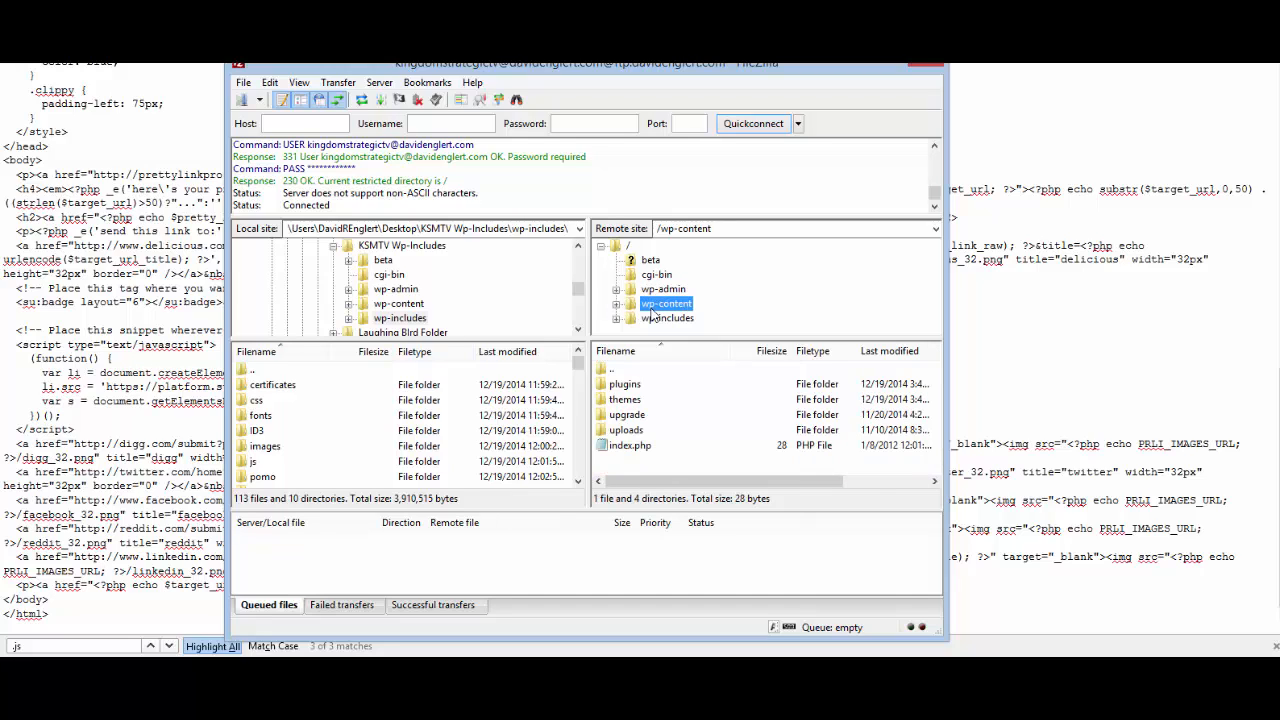
# Try appending 1 to the name of the remote plugins folder inside wp-content, and restore its original name.
pyautogui.click(612, 389)
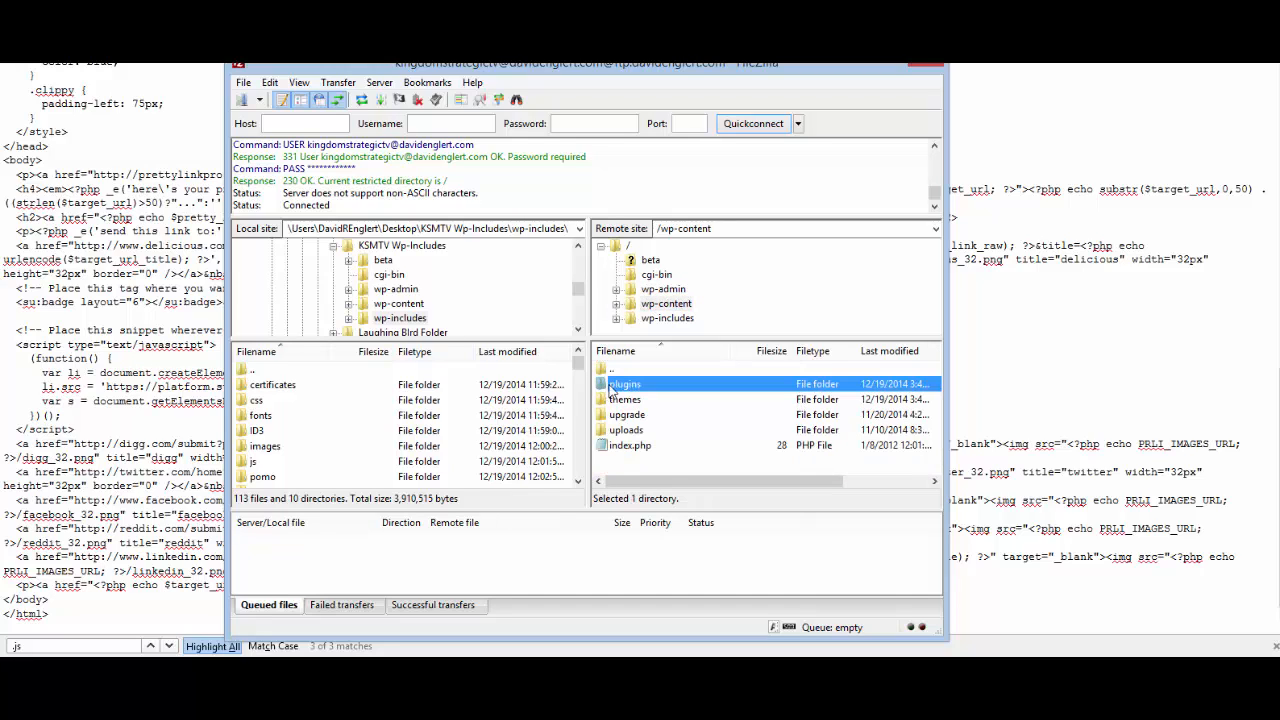
pyautogui.click(620, 389)
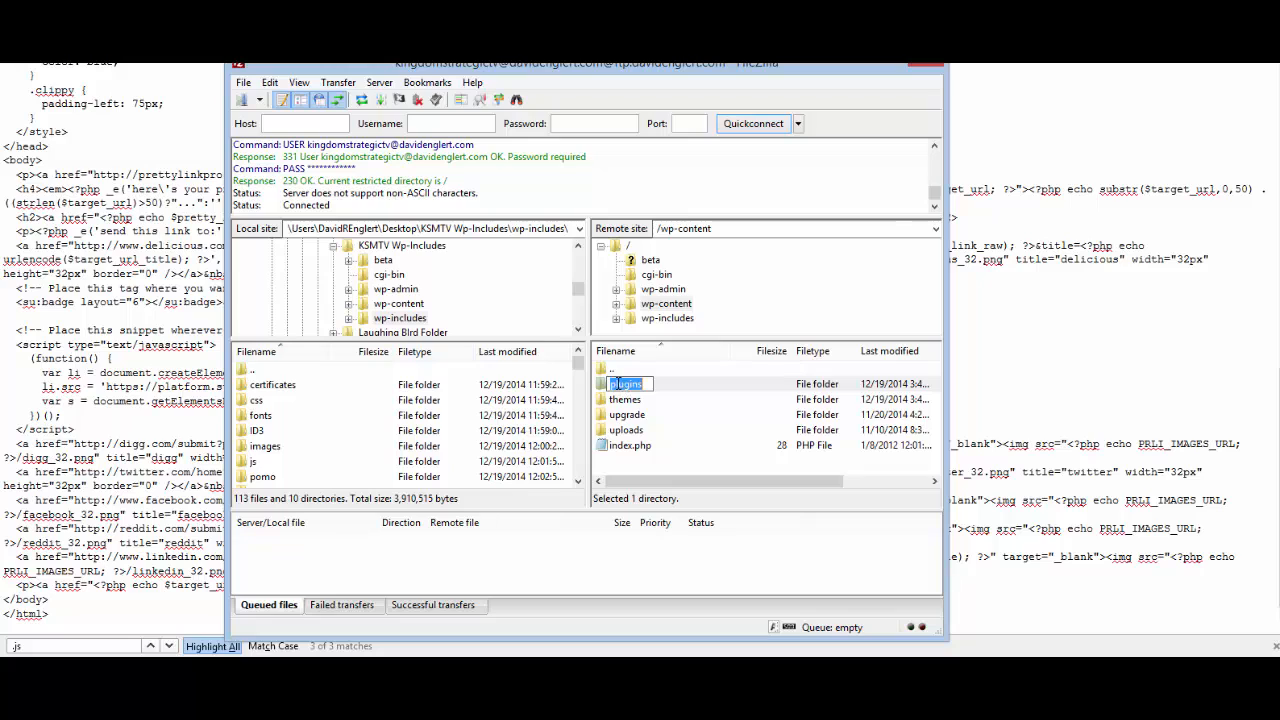
pyautogui.click(650, 386)
pyautogui.write('1')
pyautogui.press('BackSpace')
pyautogui.click(630, 418)
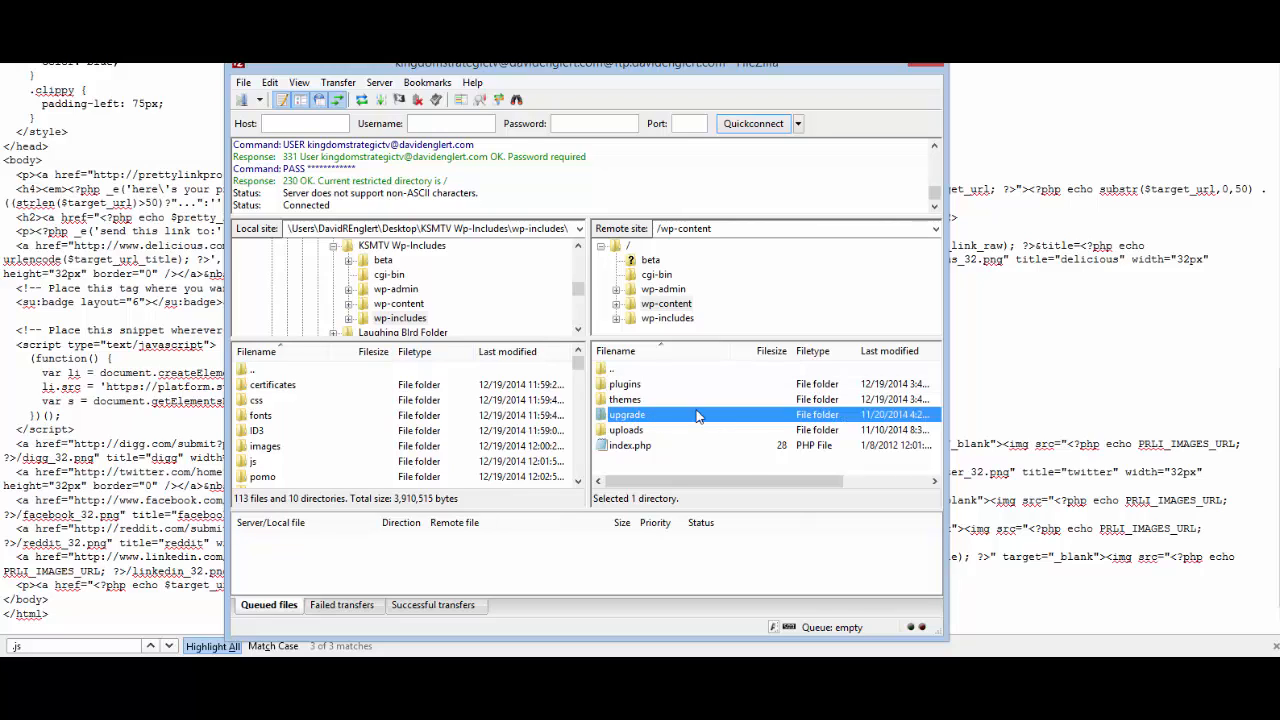